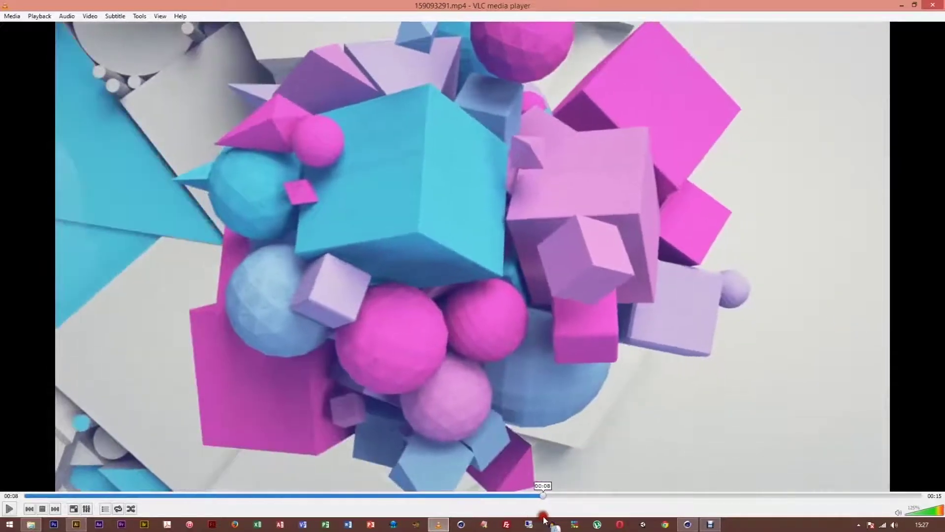
Step: Skim ahead through the reference animation video and close the player
{"action": "left_click_drag", "start_coordinate": [545, 518], "coordinate": [734, 515]}
{"action": "left_click", "coordinate": [939, 6]}
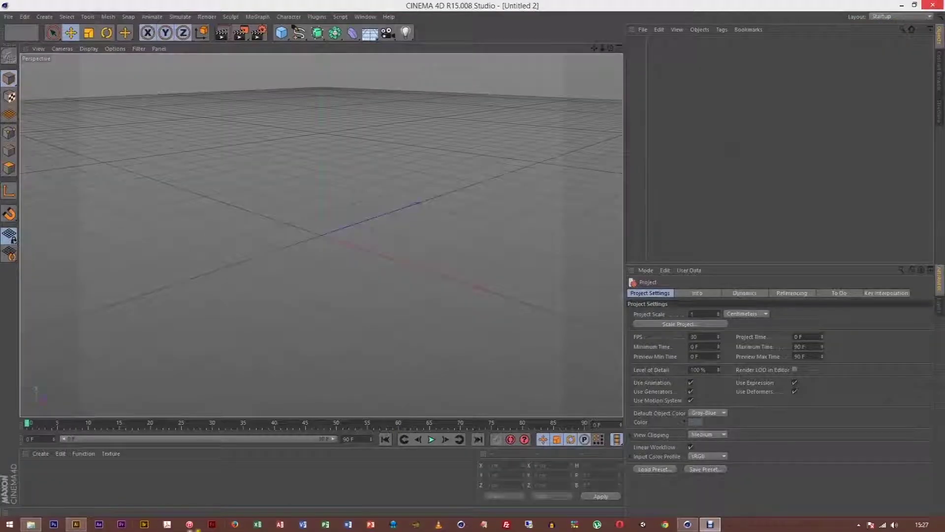
Step: Switch to Illustrator and show Layer 2 with the small shapes around the 5-star logo
{"action": "left_click", "coordinate": [79, 525]}
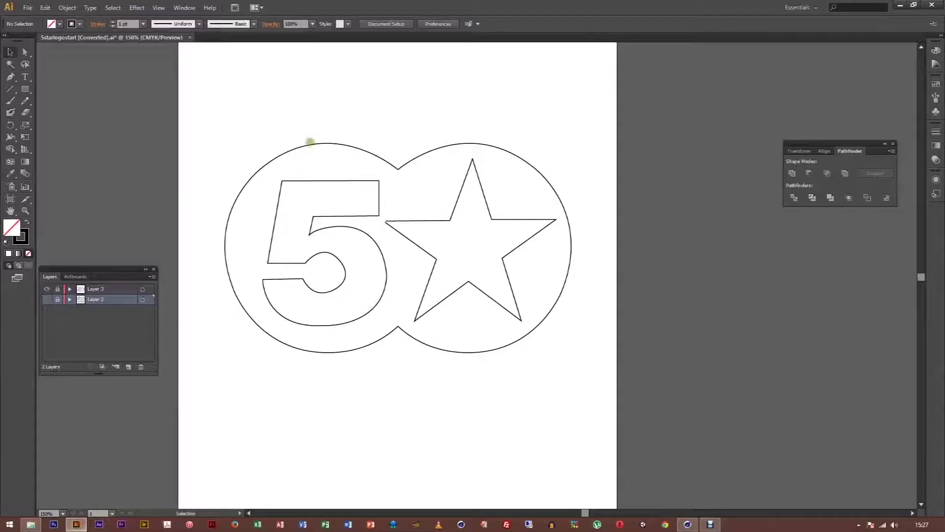
{"action": "left_click", "coordinate": [11, 51]}
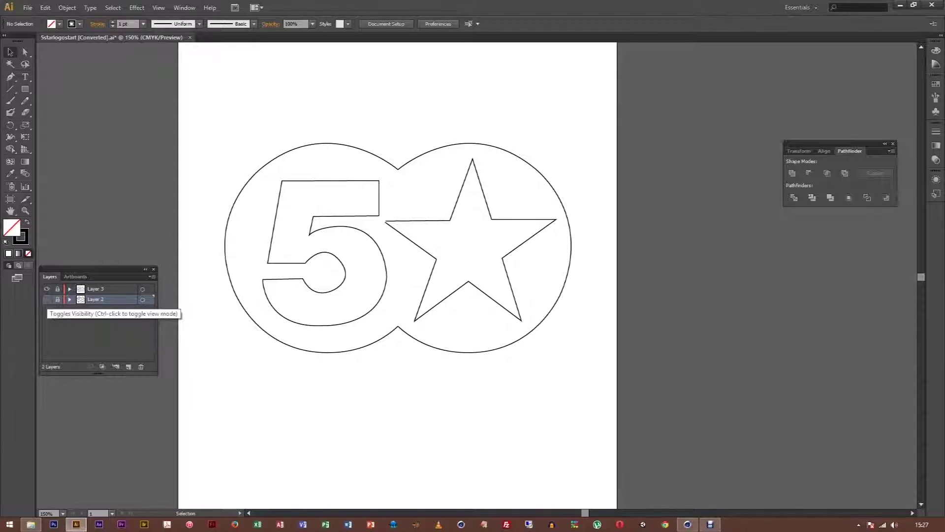
{"action": "left_click", "coordinate": [47, 299]}
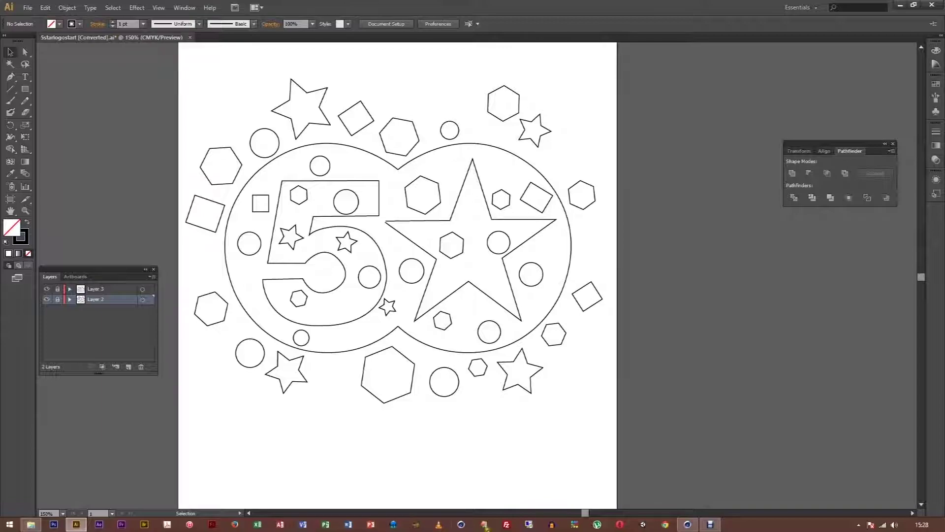
Step: Switch to Cinema 4D and open 5starlogostart.ai, accepting the import settings
{"action": "left_click", "coordinate": [690, 525]}
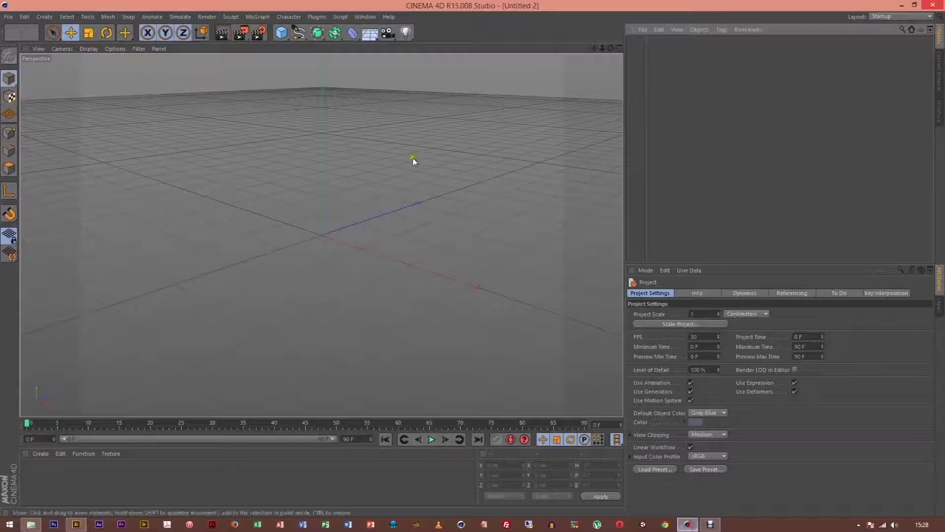
{"action": "left_click", "coordinate": [6, 16]}
{"action": "left_click", "coordinate": [34, 42]}
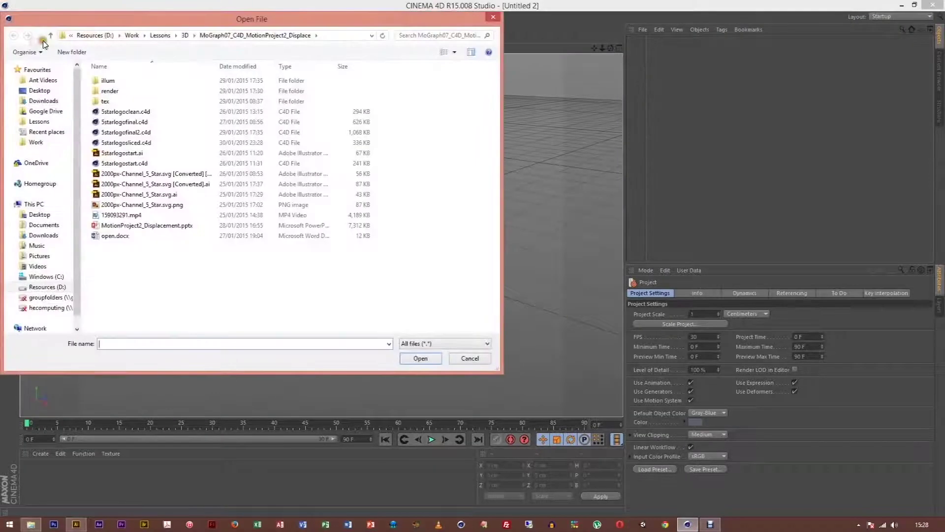
{"action": "left_click", "coordinate": [122, 153]}
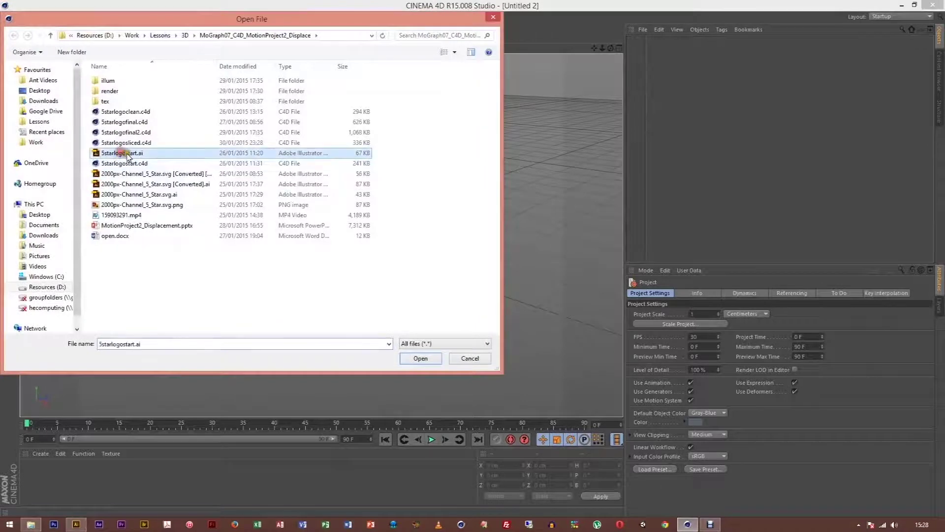
{"action": "left_click", "coordinate": [420, 359]}
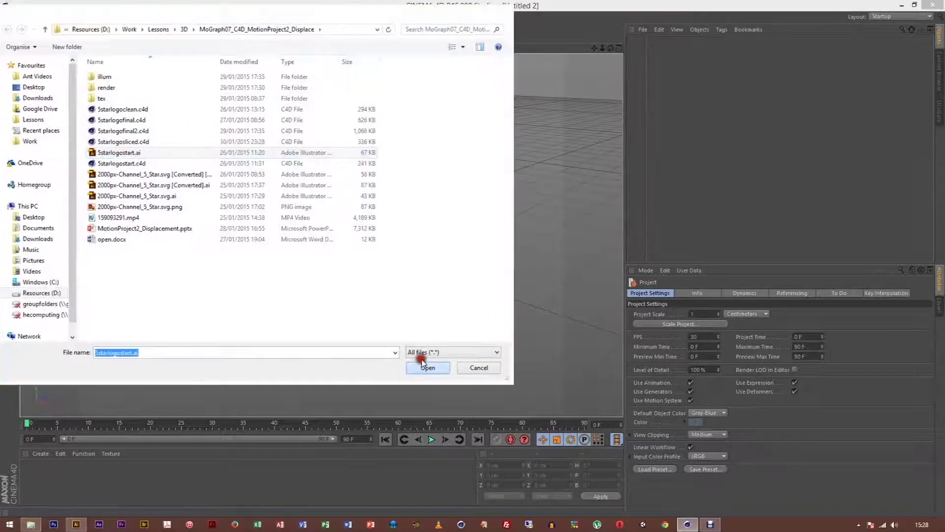
{"action": "left_click", "coordinate": [404, 446]}
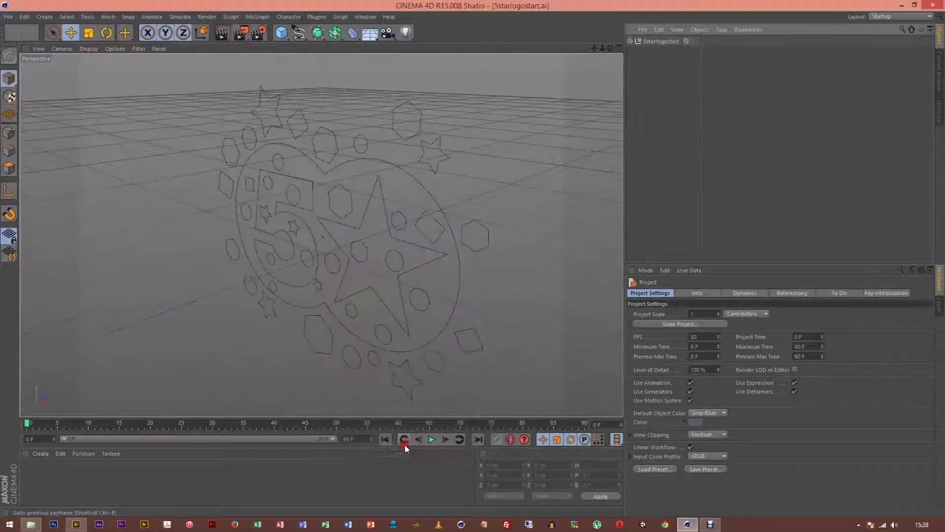
Step: Rotate the imported 5starlogostart null to a pitch of -90° so the logo lies flat on the ground plane
{"action": "left_click_drag", "start_coordinate": [609, 49], "coordinate": [483, 270]}
{"action": "left_click", "coordinate": [652, 42]}
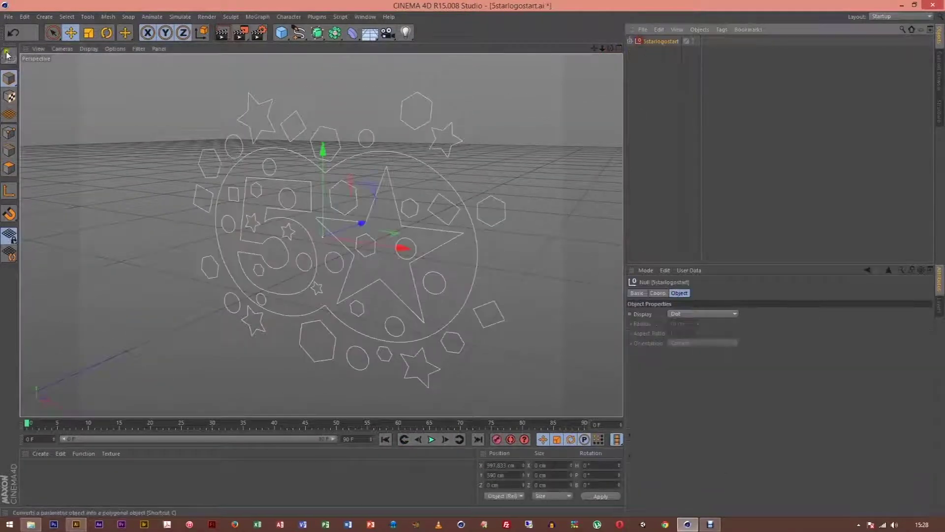
{"action": "left_click", "coordinate": [109, 35]}
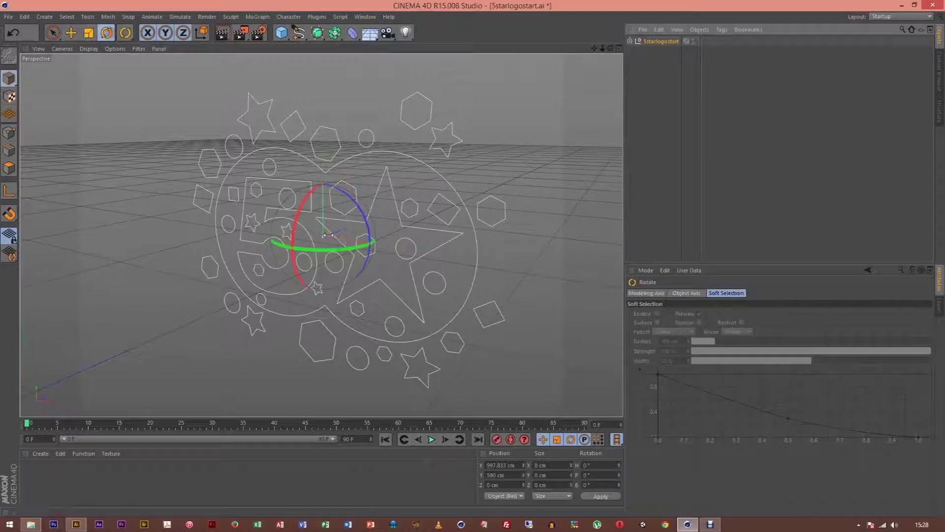
{"action": "left_click_drag", "start_coordinate": [294, 228], "coordinate": [324, 218]}
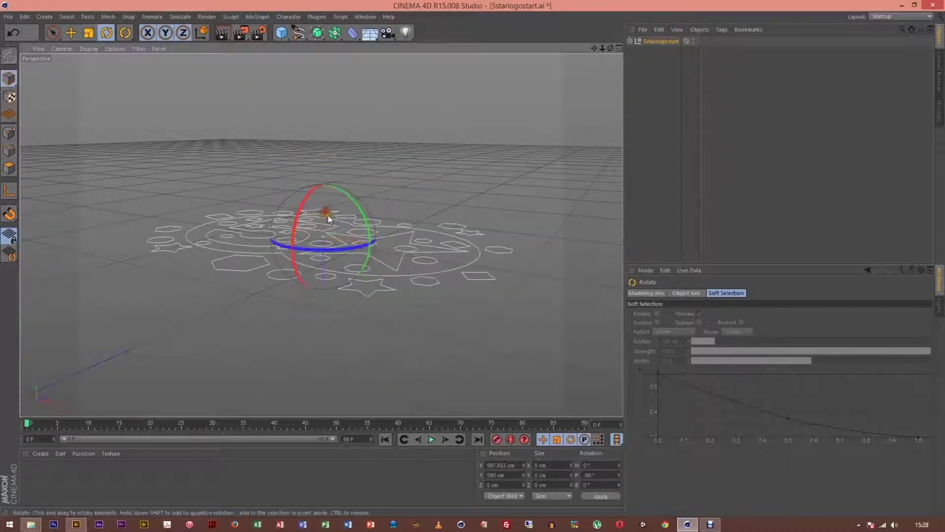
Step: Try to merge the 5starlogostart null and all its paths with Connect Objects + Delete, and undo it
{"action": "left_click_drag", "start_coordinate": [611, 48], "coordinate": [626, 48]}
{"action": "left_click", "coordinate": [631, 41]}
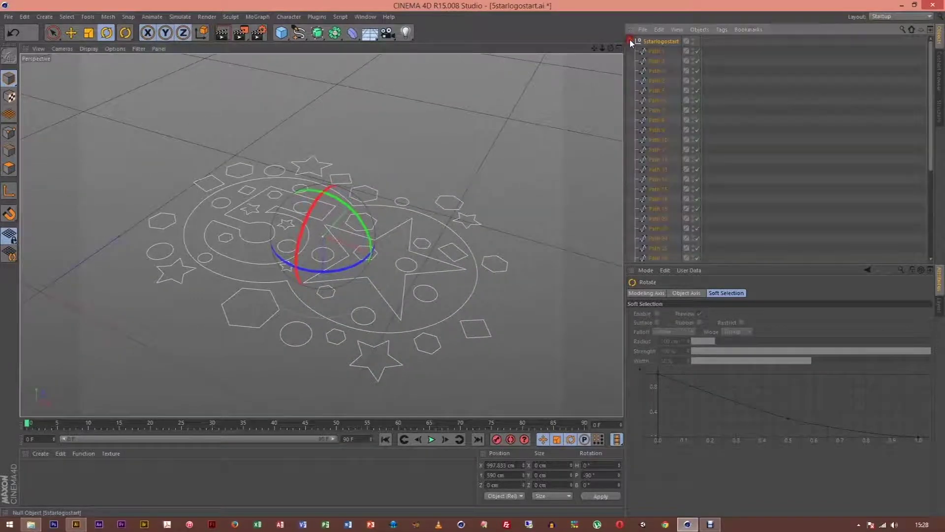
{"action": "left_click", "coordinate": [660, 41]}
{"action": "left_click_drag", "start_coordinate": [932, 144], "coordinate": [932, 236]}
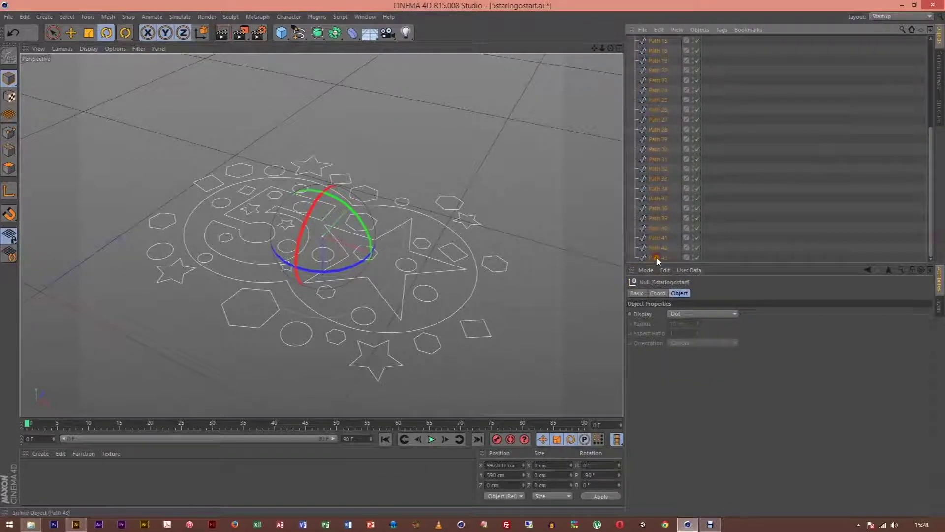
{"action": "left_click", "coordinate": [658, 258], "text": "shift"}
{"action": "left_click", "coordinate": [699, 29]}
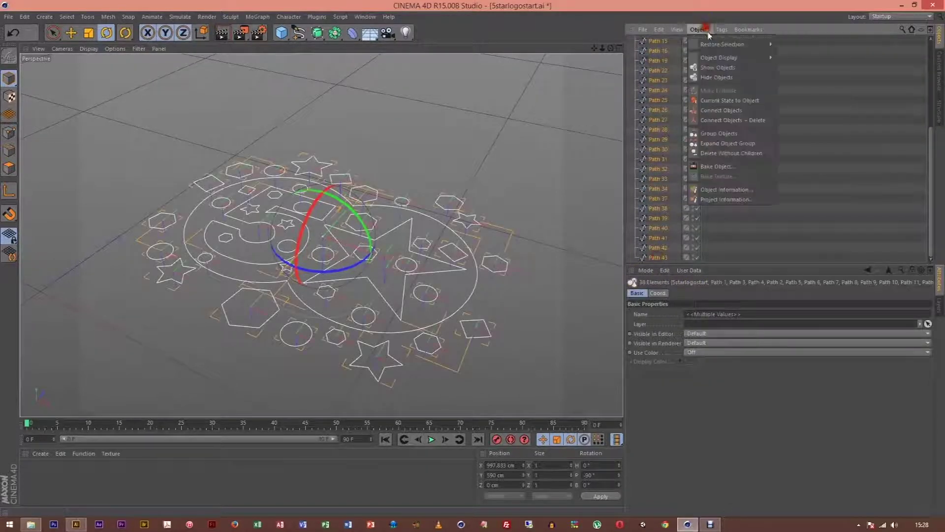
{"action": "left_click", "coordinate": [726, 121]}
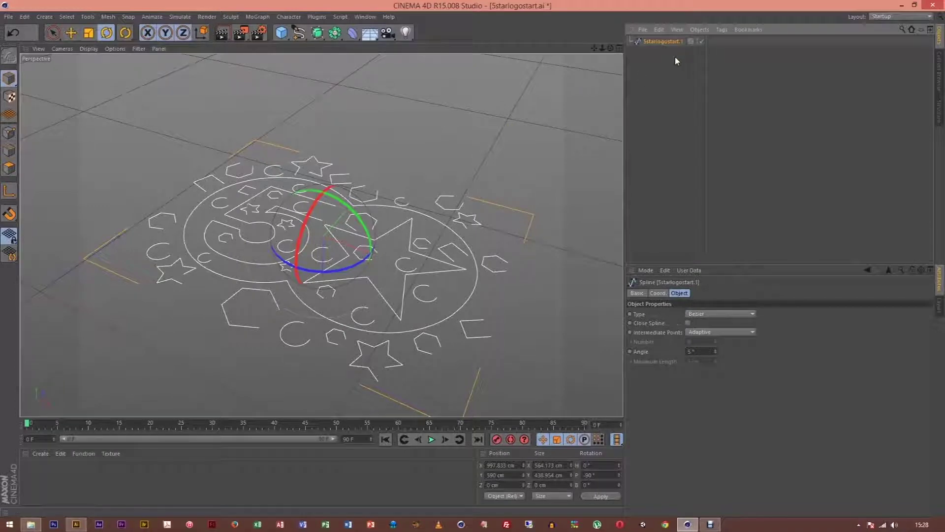
{"action": "key", "text": "ctrl+z"}
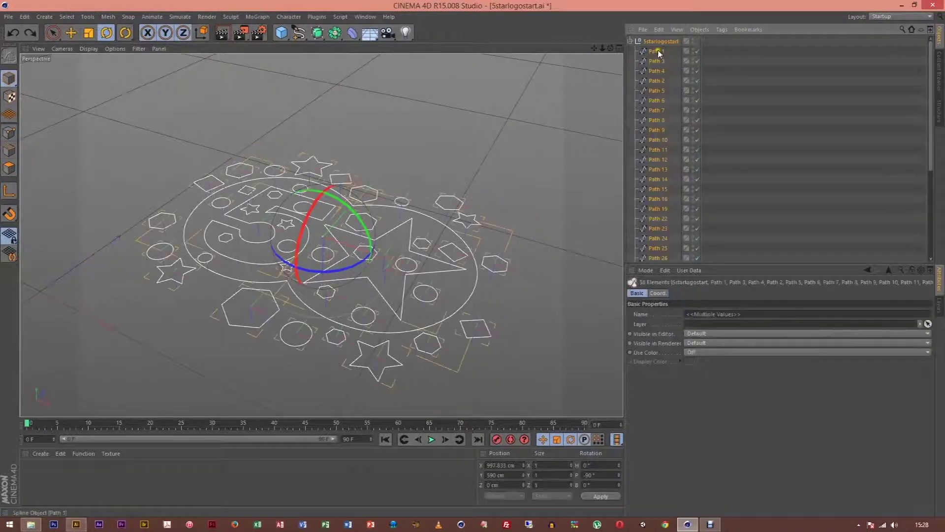
Step: Try Connect Objects + Delete on only the first six paths, Path 1 to Path 6, and undo it
{"action": "left_click", "coordinate": [659, 51]}
{"action": "left_click", "coordinate": [660, 102], "text": "shift"}
{"action": "left_click", "coordinate": [700, 30]}
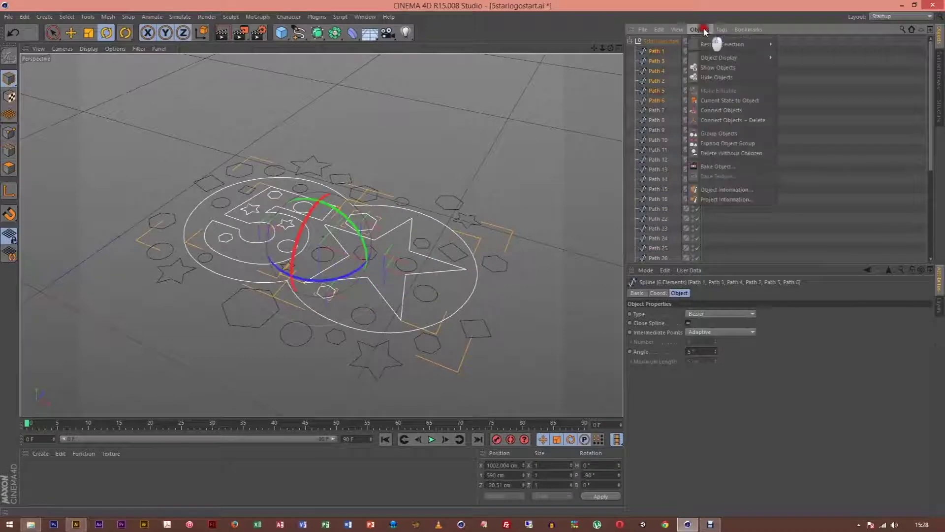
{"action": "left_click", "coordinate": [722, 120]}
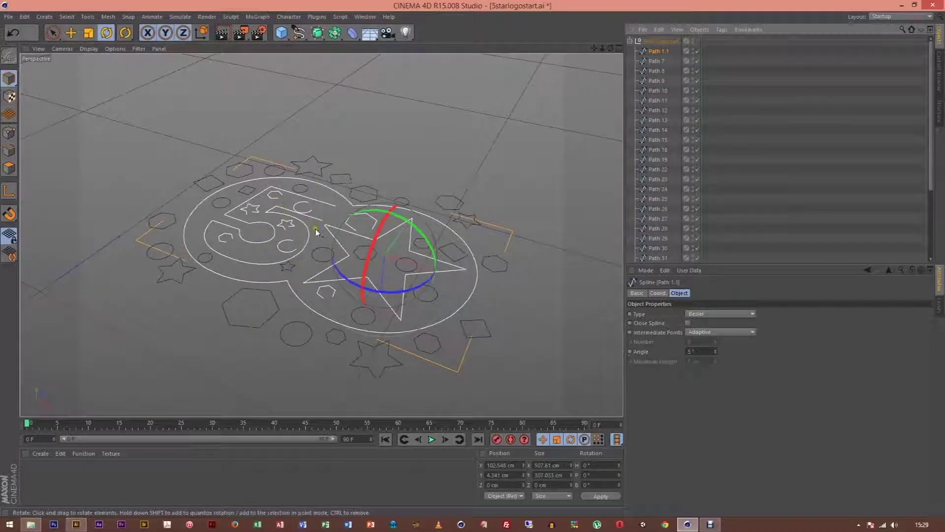
{"action": "key", "text": "ctrl+z"}
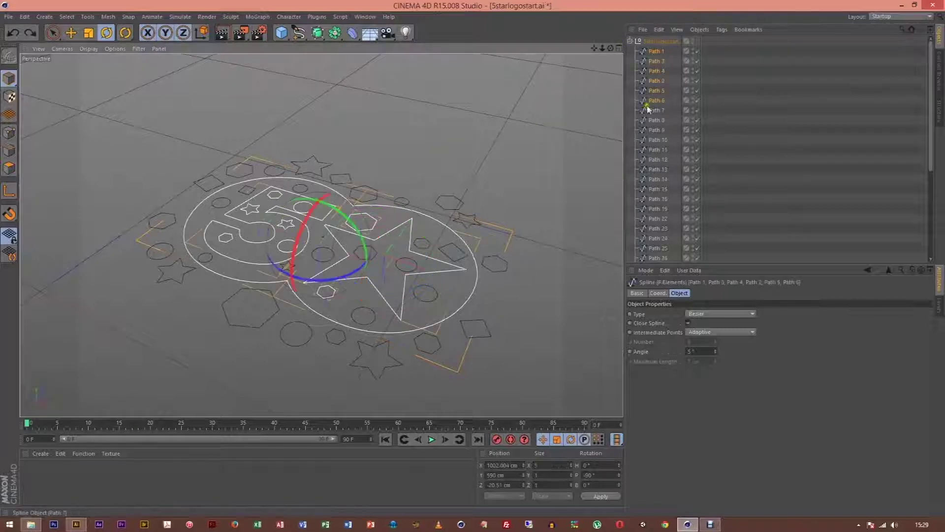
{"action": "left_click", "coordinate": [631, 41]}
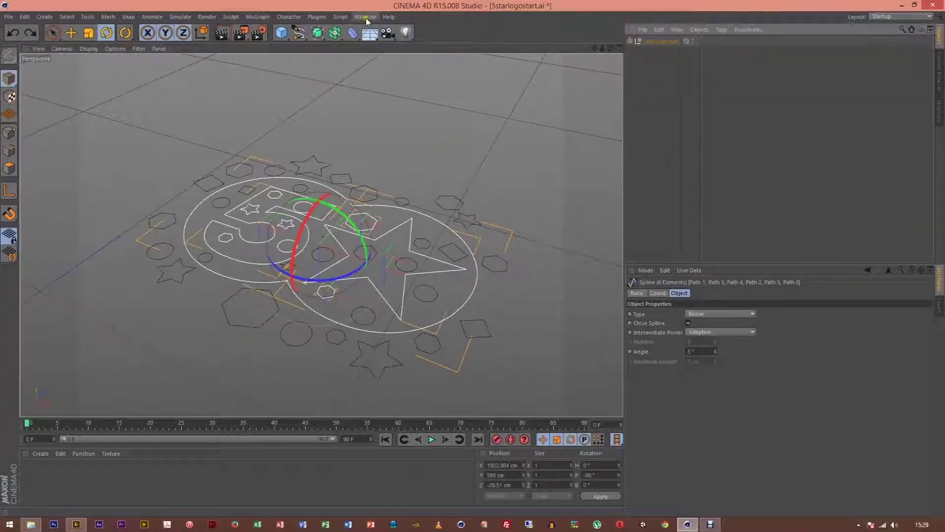
{"action": "left_click", "coordinate": [366, 16]}
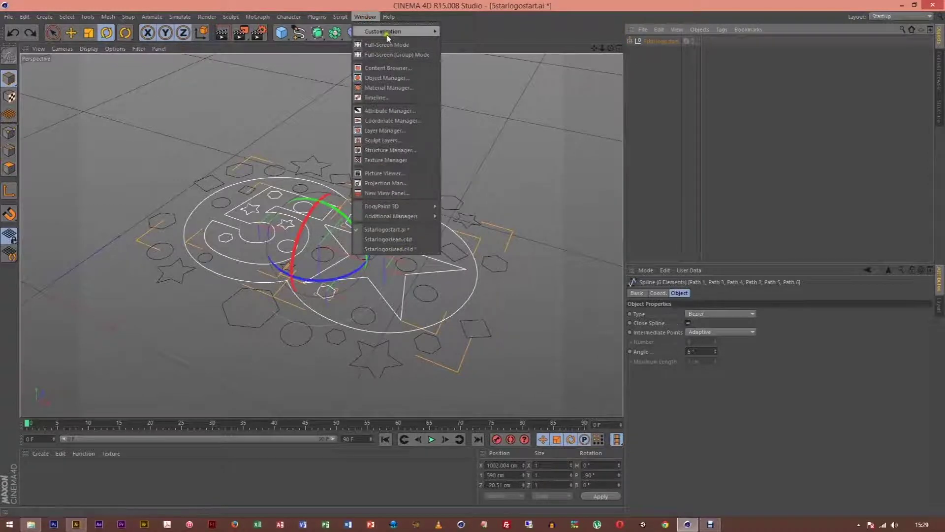
{"action": "left_click", "coordinate": [366, 17]}
{"action": "left_click", "coordinate": [39, 526]}
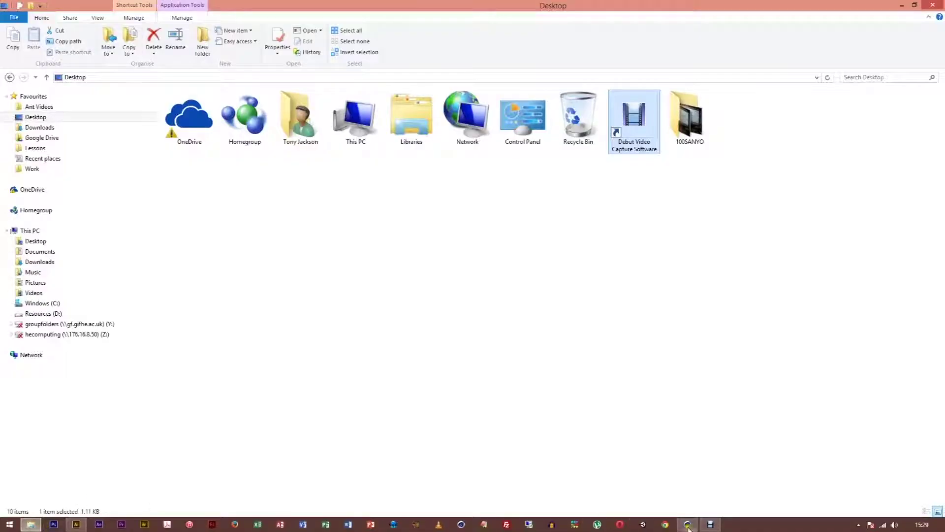
{"action": "left_click", "coordinate": [688, 525]}
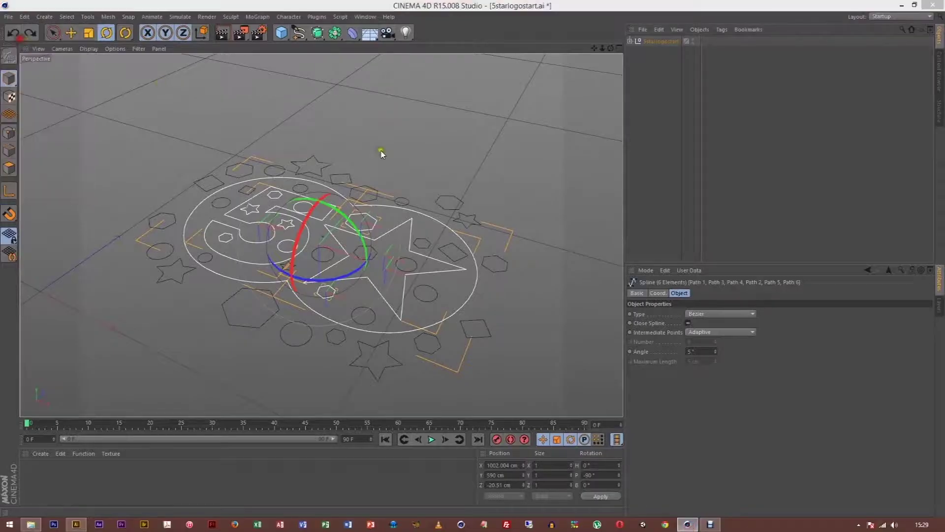
Step: Open the prepared project file 5starlogostart.c4d
{"action": "key", "text": "ctrl+o"}
{"action": "left_click", "coordinate": [129, 163]}
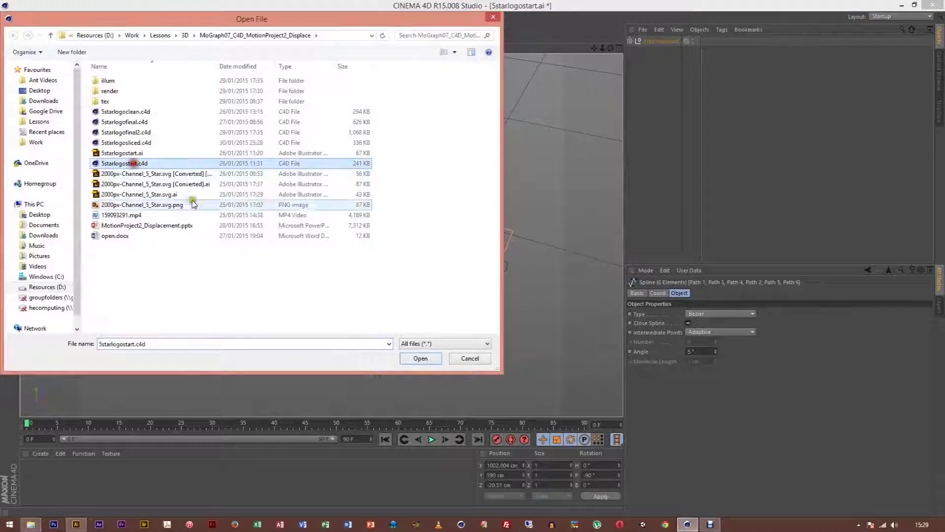
{"action": "left_click", "coordinate": [421, 358]}
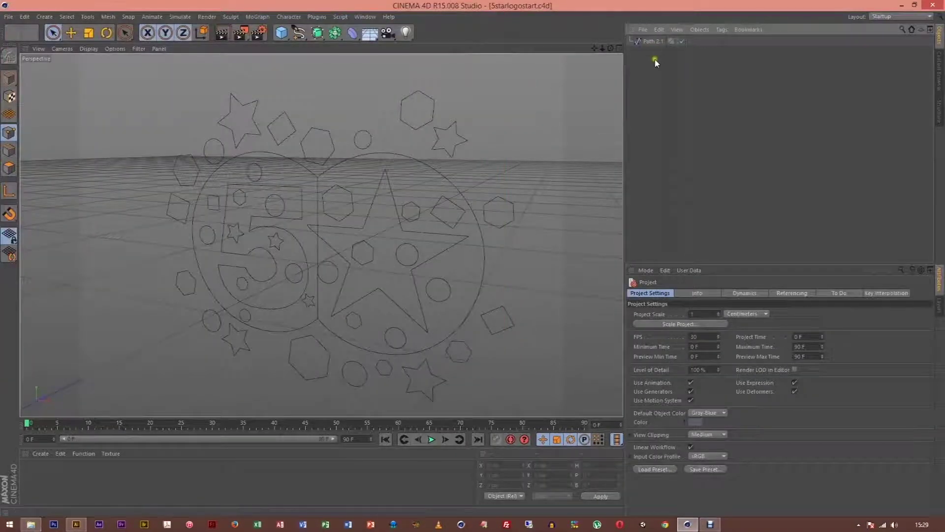
Step: Rotate the Path 2.1 logo spline in model mode to a pitch of -90° so it lies flat
{"action": "left_click", "coordinate": [653, 42]}
{"action": "left_click", "coordinate": [8, 79]}
{"action": "key", "text": "ctrl+a"}
{"action": "key", "text": "r"}
{"action": "left_click_drag", "start_coordinate": [232, 228], "coordinate": [295, 180]}
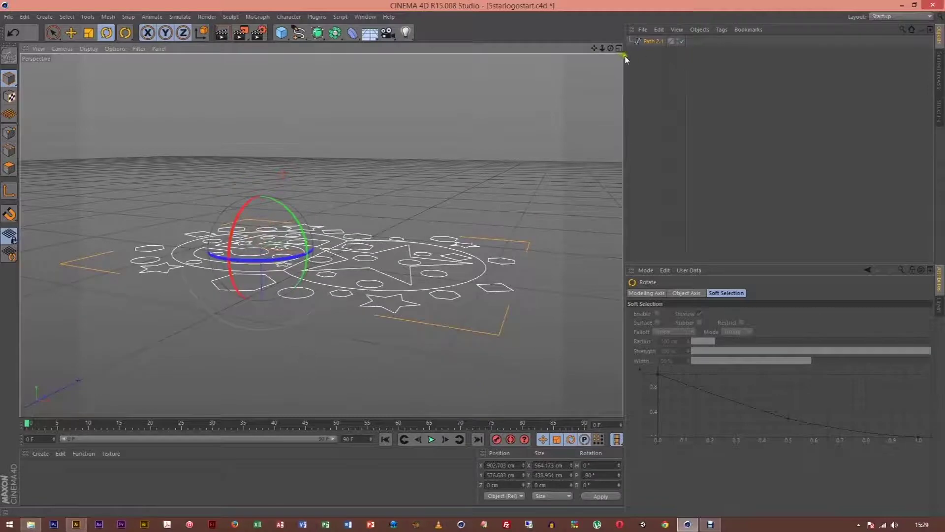
Step: Add a Loft generator and make the Path 2.1 spline its child to fill the logo shapes
{"action": "left_click_drag", "start_coordinate": [611, 48], "coordinate": [467, 237]}
{"action": "left_click_drag", "start_coordinate": [611, 49], "coordinate": [472, 266]}
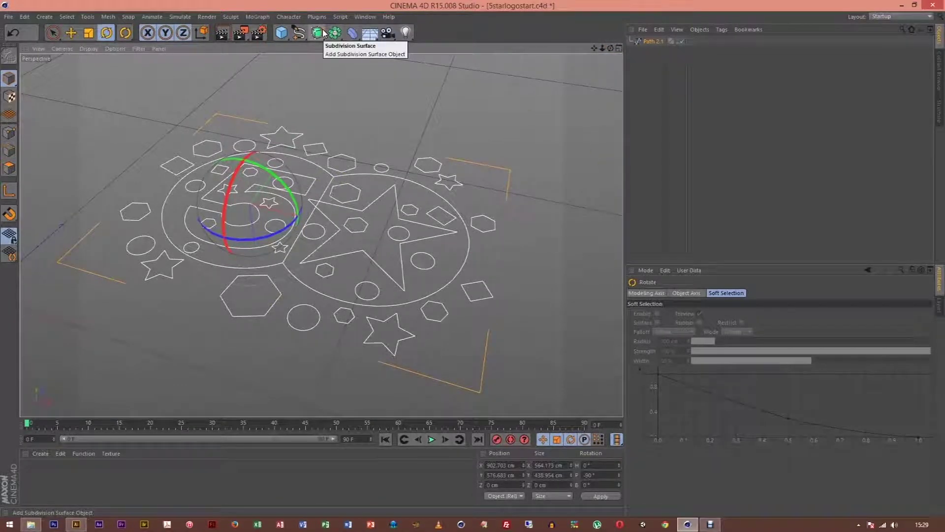
{"action": "left_click_drag", "start_coordinate": [323, 33], "coordinate": [425, 66]}
{"action": "mouse_move", "coordinate": [647, 53]}
{"action": "left_mouse_down"}
{"action": "mouse_move", "coordinate": [667, 57]}
{"action": "mouse_move", "coordinate": [650, 45]}
{"action": "left_mouse_up"}
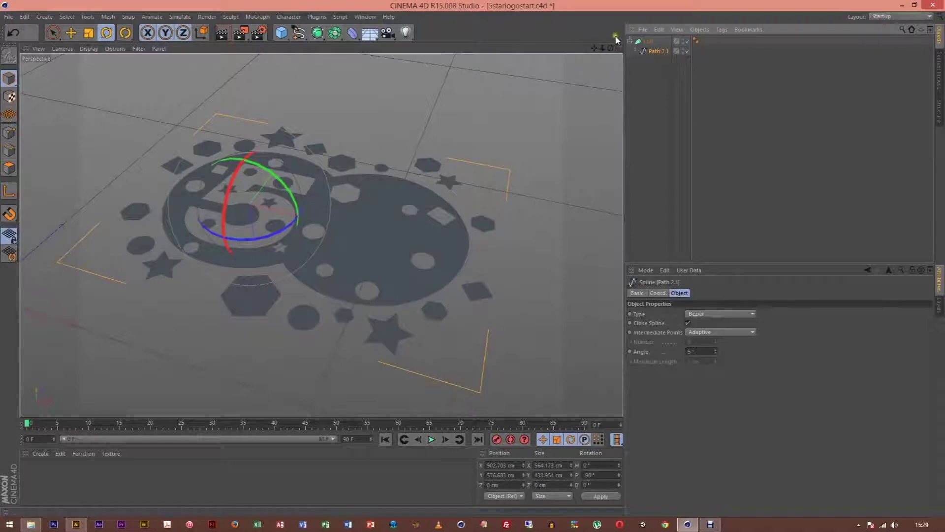
Step: Try a rectangle selection around the whole logo in polygon mode with Only Select Visible Elements turned off
{"action": "left_click", "coordinate": [9, 167]}
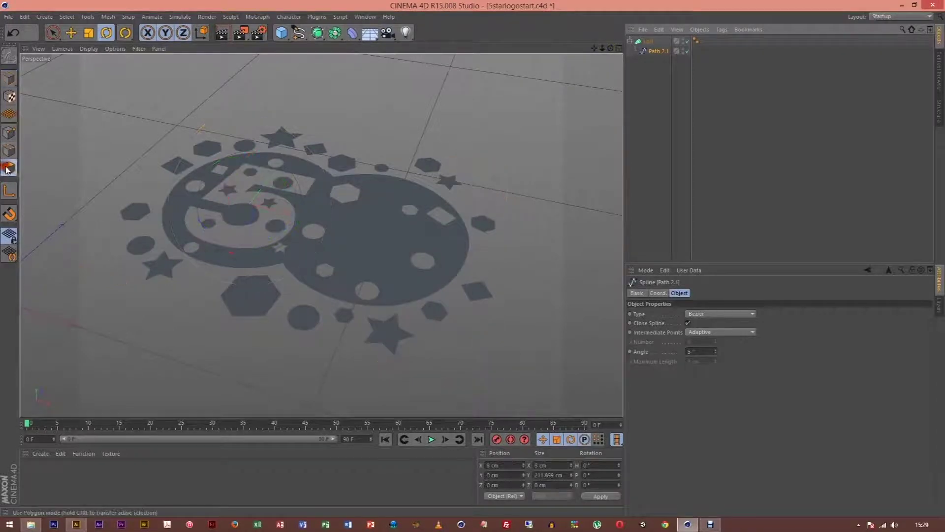
{"action": "left_click_drag", "start_coordinate": [53, 32], "coordinate": [90, 78]}
{"action": "left_click", "coordinate": [714, 322]}
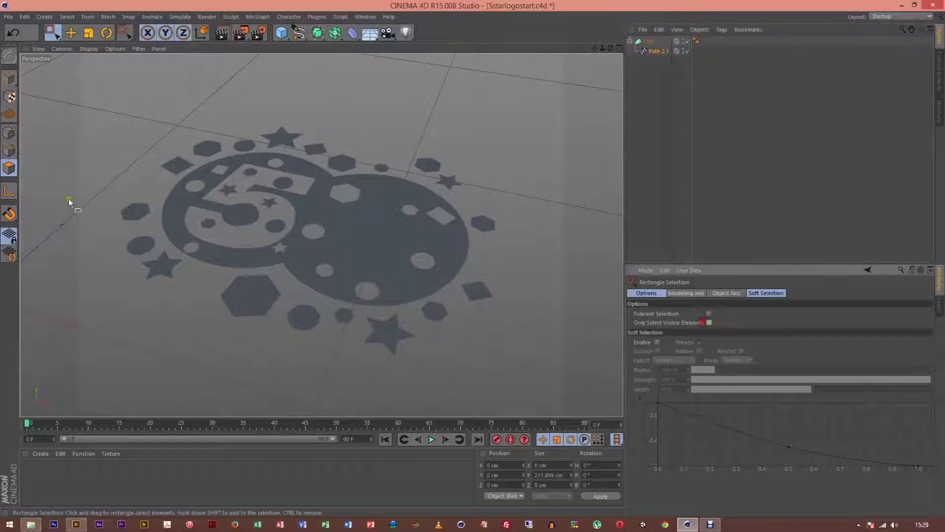
{"action": "left_click_drag", "start_coordinate": [63, 90], "coordinate": [601, 415]}
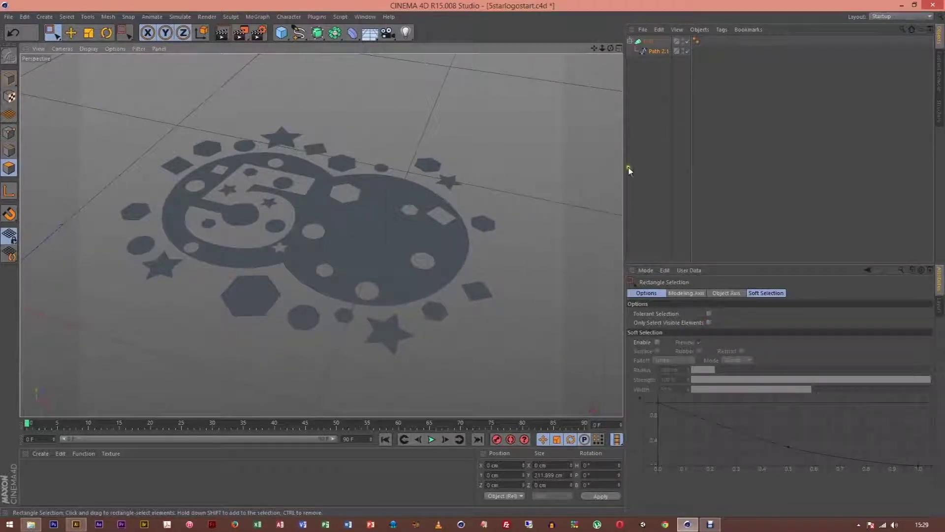
Step: Select the Loft and display the shaded surface with its mesh lines for a closer look at the triangulation
{"action": "left_click", "coordinate": [650, 43]}
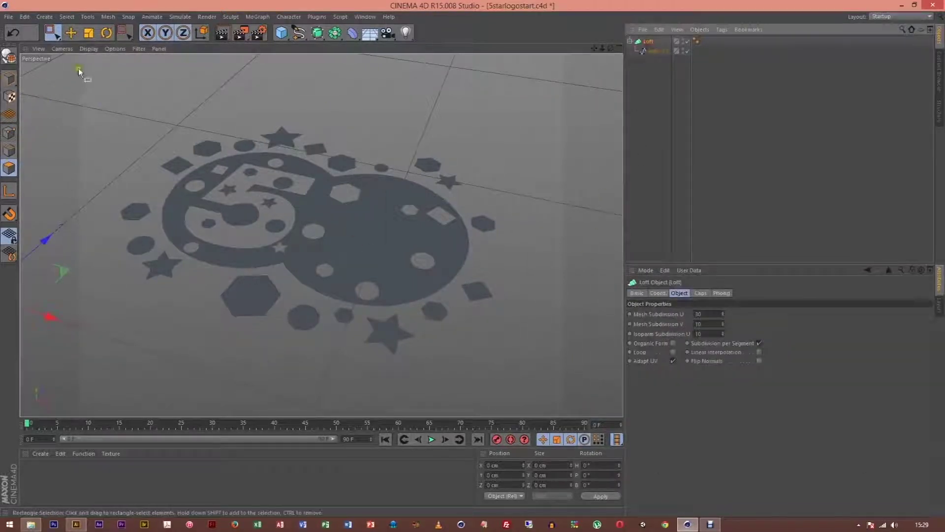
{"action": "left_click", "coordinate": [89, 49]}
{"action": "left_click", "coordinate": [99, 69]}
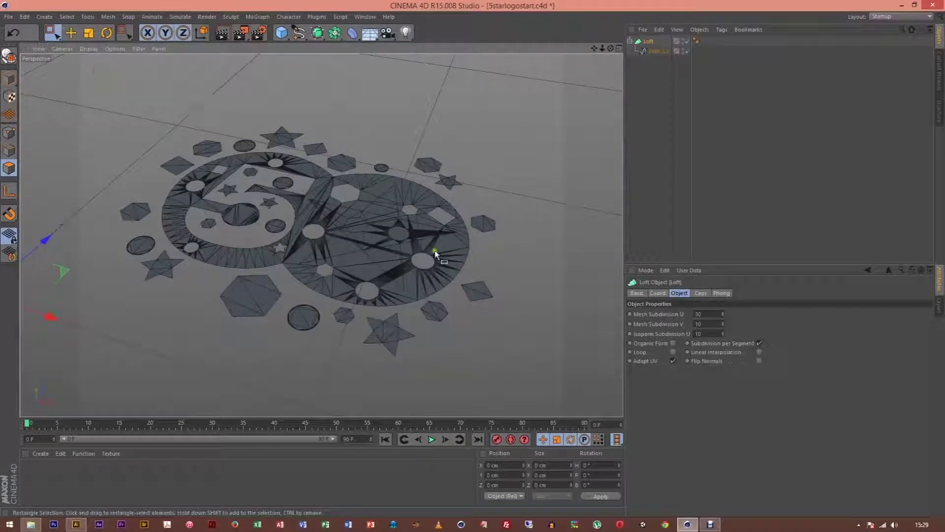
{"action": "left_click_drag", "start_coordinate": [601, 48], "coordinate": [602, 49]}
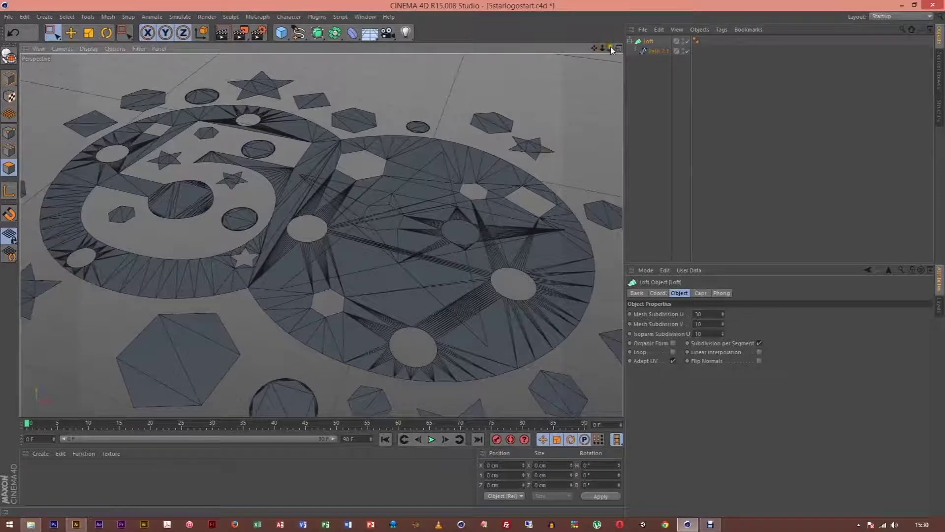
Step: Make the Loft editable, move its polygon mesh out of the parent null and delete the empty null
{"action": "left_click_drag", "start_coordinate": [474, 262], "coordinate": [473, 262], "text": "alt"}
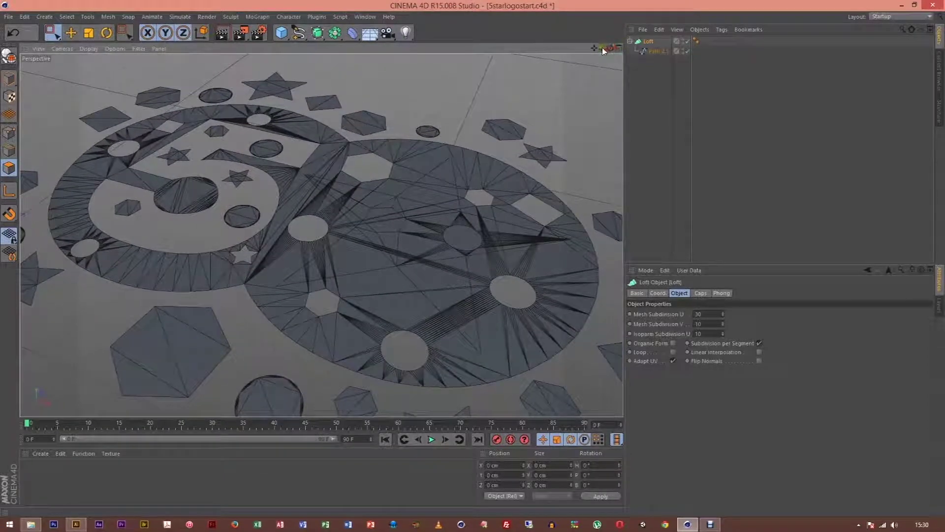
{"action": "key", "text": "c"}
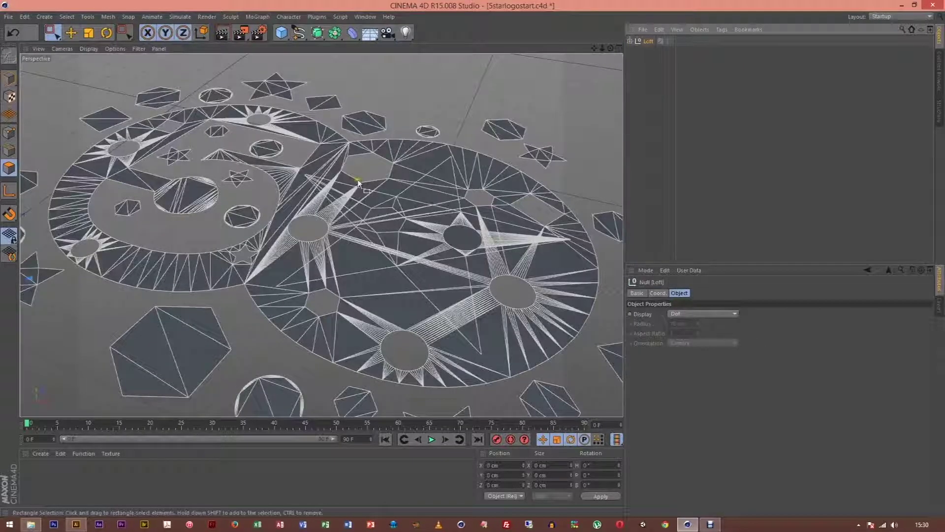
{"action": "left_click", "coordinate": [630, 42]}
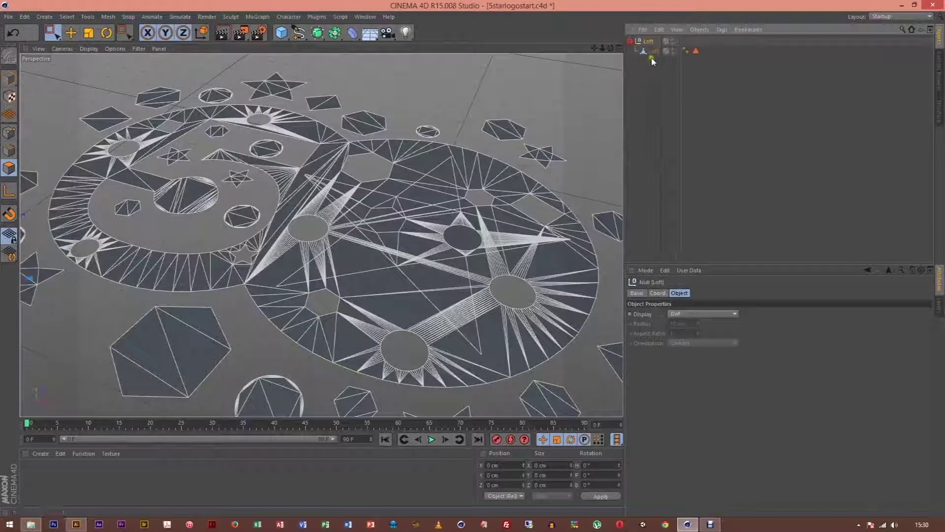
{"action": "left_click", "coordinate": [651, 50]}
{"action": "left_click_drag", "start_coordinate": [655, 51], "coordinate": [640, 101]}
{"action": "left_click", "coordinate": [651, 43]}
{"action": "key", "text": "Delete"}
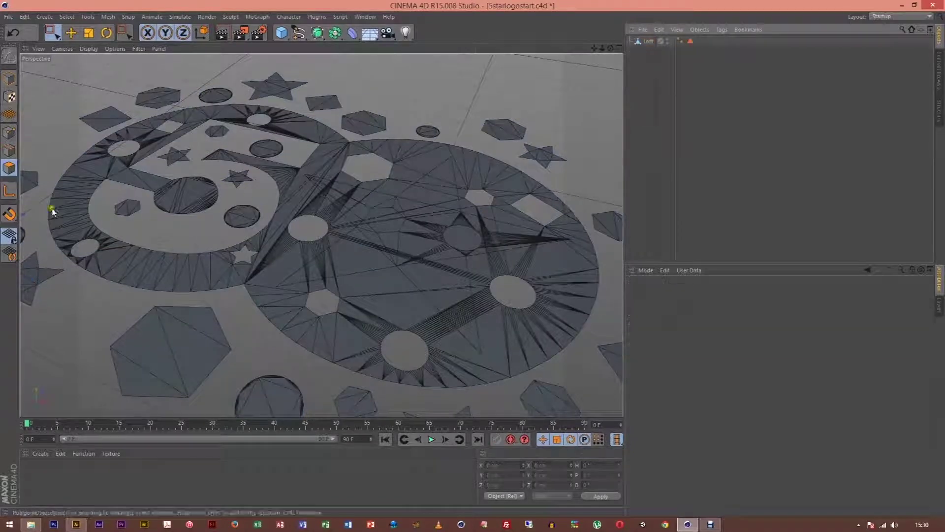
Step: In edge mode, live-select the Loft edges between the lower hexagonal hole and the star circle's outer rim and melt them
{"action": "left_click", "coordinate": [10, 150]}
{"action": "left_click_drag", "start_coordinate": [53, 32], "coordinate": [74, 44]}
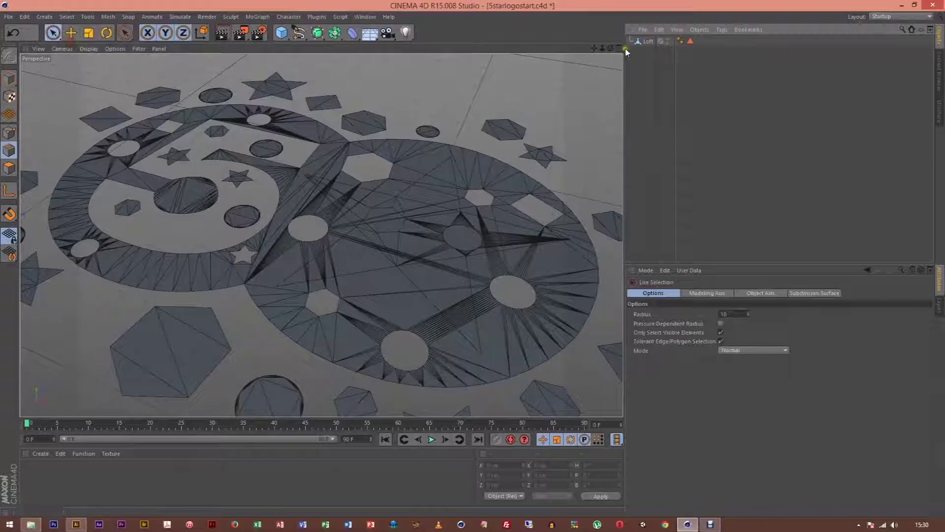
{"action": "left_click", "coordinate": [645, 42]}
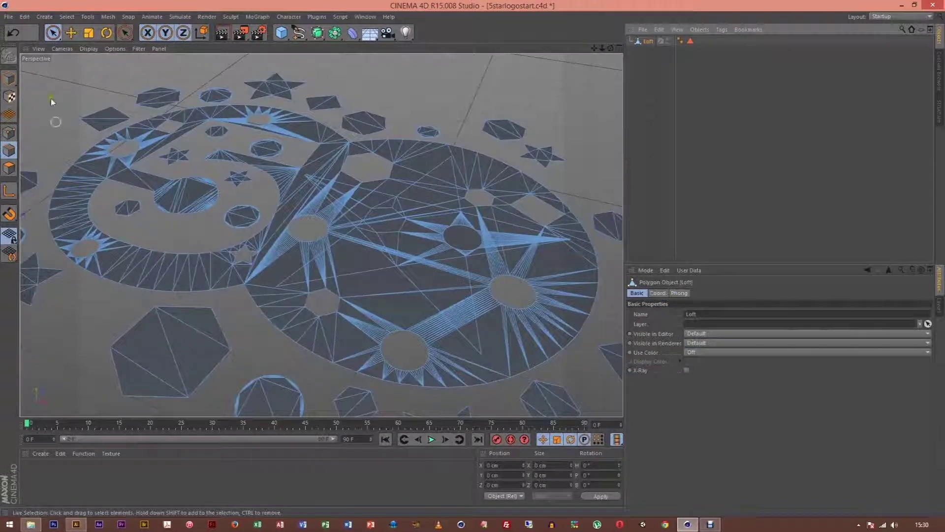
{"action": "left_click_drag", "start_coordinate": [52, 33], "coordinate": [91, 52]}
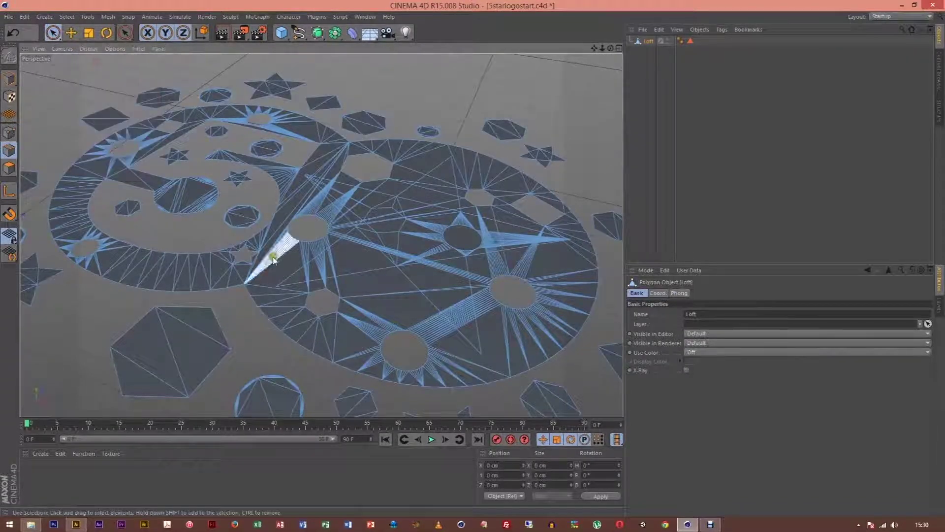
{"action": "mouse_move", "coordinate": [341, 340]}
{"action": "left_mouse_down"}
{"action": "mouse_move", "coordinate": [313, 331]}
{"action": "mouse_move", "coordinate": [268, 289]}
{"action": "left_mouse_up"}
{"action": "left_click", "coordinate": [108, 17]}
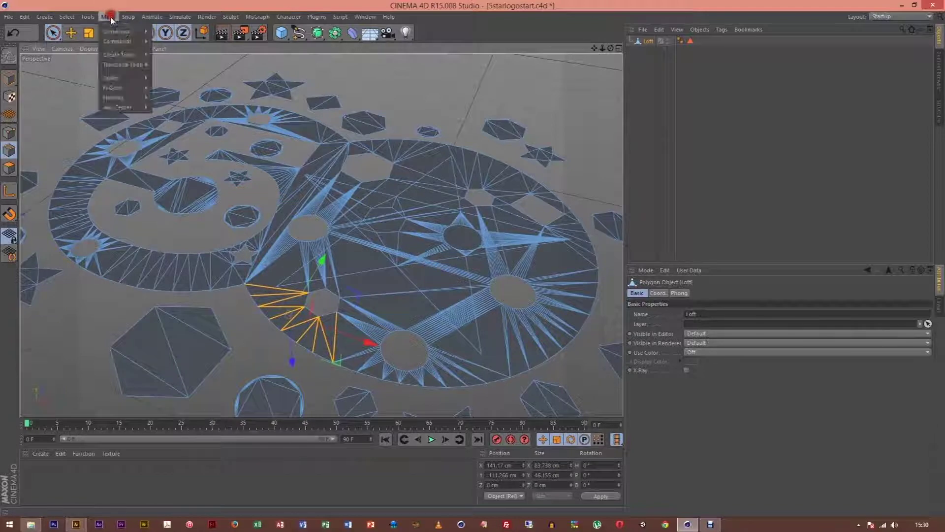
{"action": "mouse_move", "coordinate": [125, 54]}
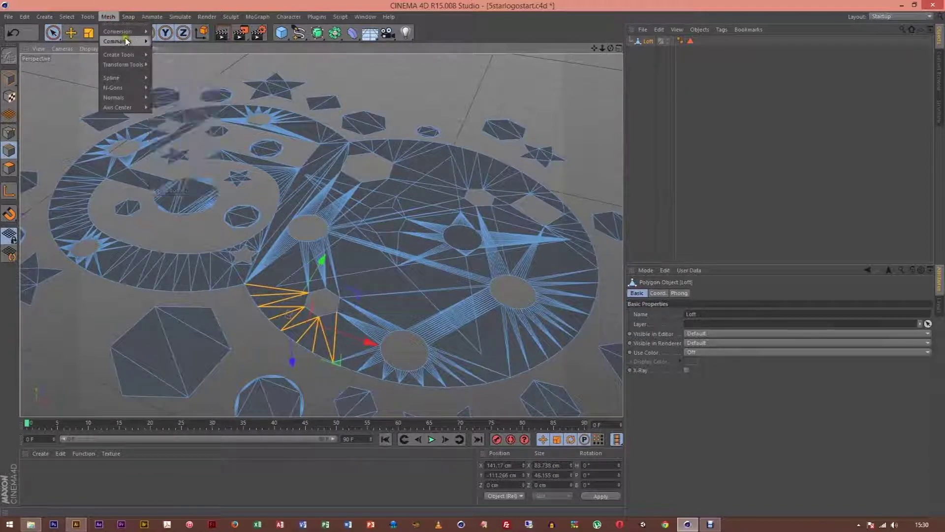
{"action": "left_click", "coordinate": [177, 113]}
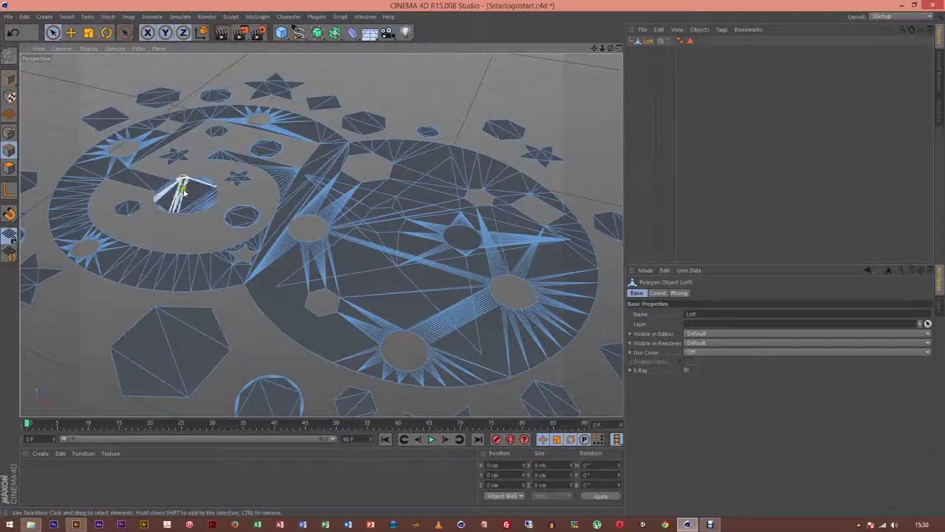
Step: Melt the zigzag edges along the front and left sections of the ring around the 5
{"action": "mouse_move", "coordinate": [179, 274]}
{"action": "left_mouse_down"}
{"action": "mouse_move", "coordinate": [209, 275]}
{"action": "mouse_move", "coordinate": [120, 267]}
{"action": "left_mouse_up"}
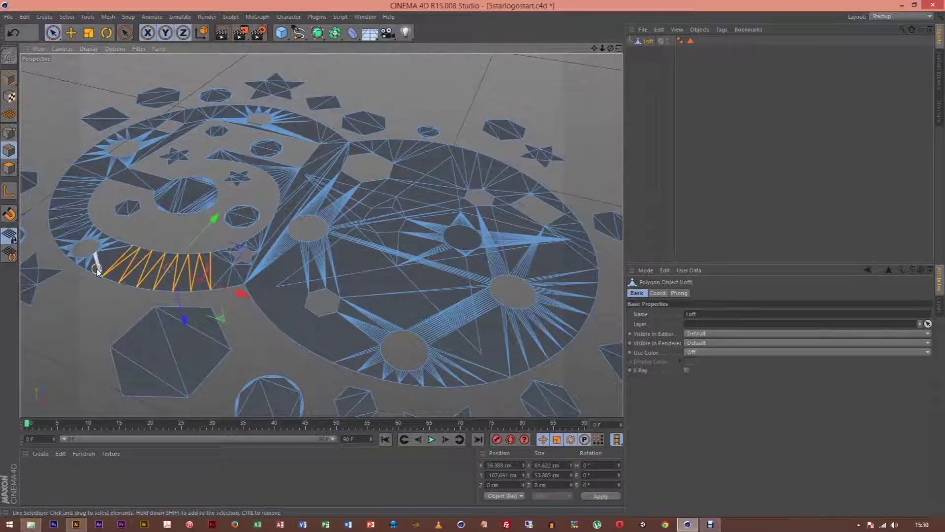
{"action": "key", "text": "Delete"}
{"action": "mouse_move", "coordinate": [98, 141]}
{"action": "left_mouse_down"}
{"action": "mouse_move", "coordinate": [69, 216]}
{"action": "mouse_move", "coordinate": [73, 235]}
{"action": "left_mouse_up"}
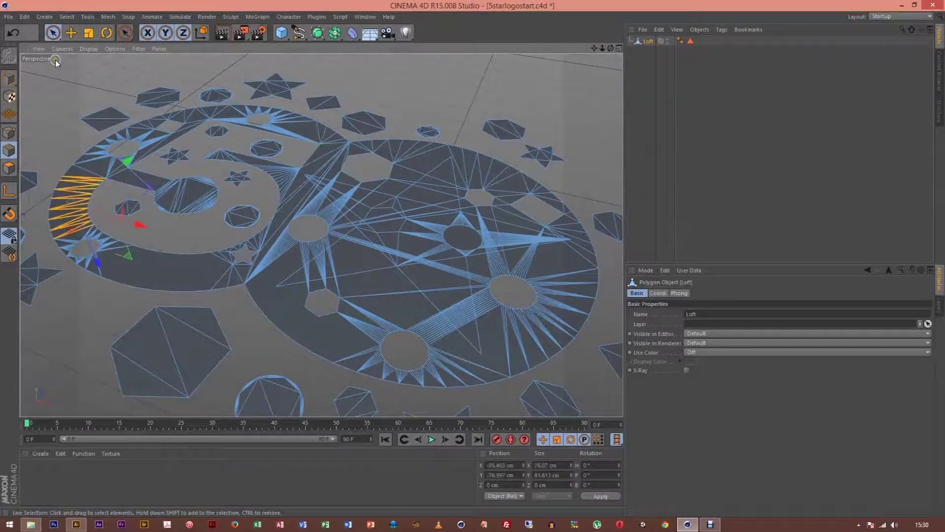
{"action": "key", "text": "Delete"}
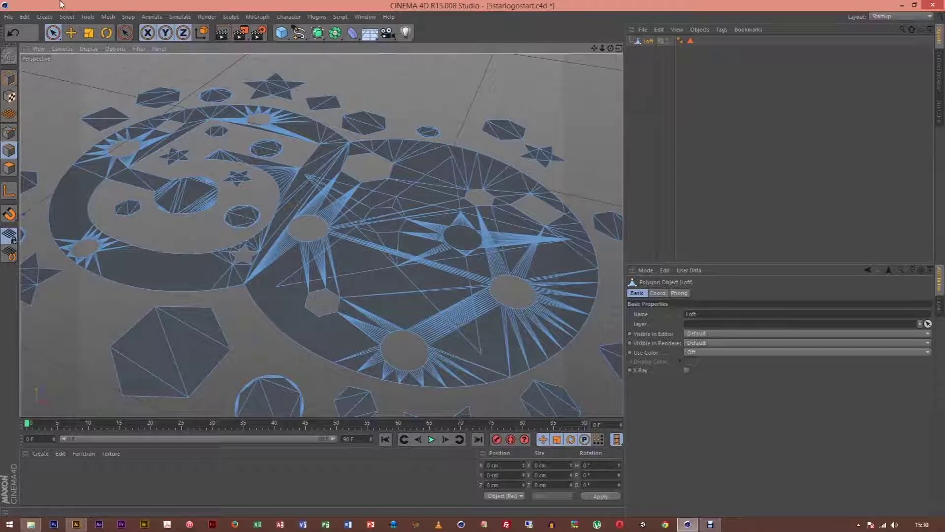
Step: Melt the fan of edges running from the round hole beside the 5 ring to where the two rings meet
{"action": "left_click", "coordinate": [285, 259]}
{"action": "left_click_drag", "start_coordinate": [285, 258], "coordinate": [279, 235]}
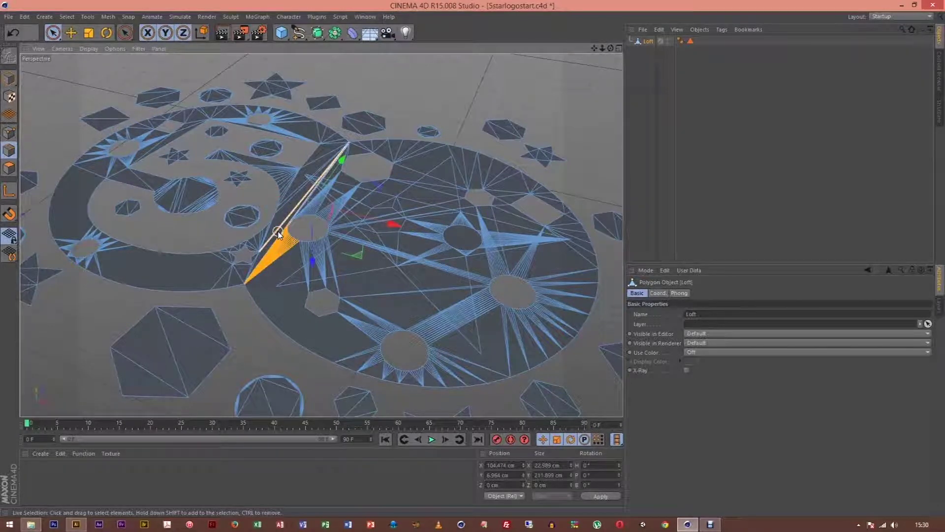
{"action": "key", "text": "Delete"}
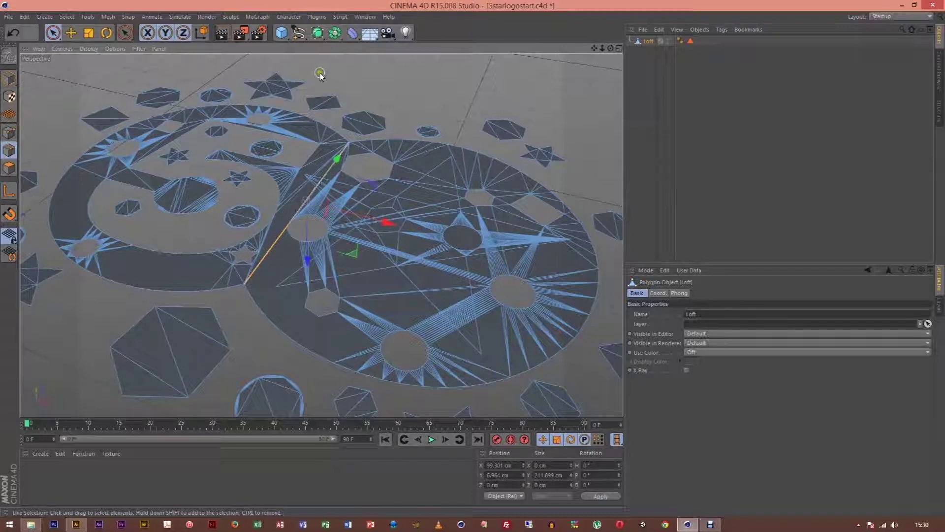
Step: Melt the edges from the round hole to the lower hexagonal hole, and those from that hexagon to the front round hole
{"action": "left_click", "coordinate": [337, 261]}
{"action": "mouse_move", "coordinate": [337, 263]}
{"action": "left_mouse_down"}
{"action": "mouse_move", "coordinate": [328, 280]}
{"action": "mouse_move", "coordinate": [294, 276]}
{"action": "left_mouse_up"}
{"action": "right_click", "coordinate": [294, 275]}
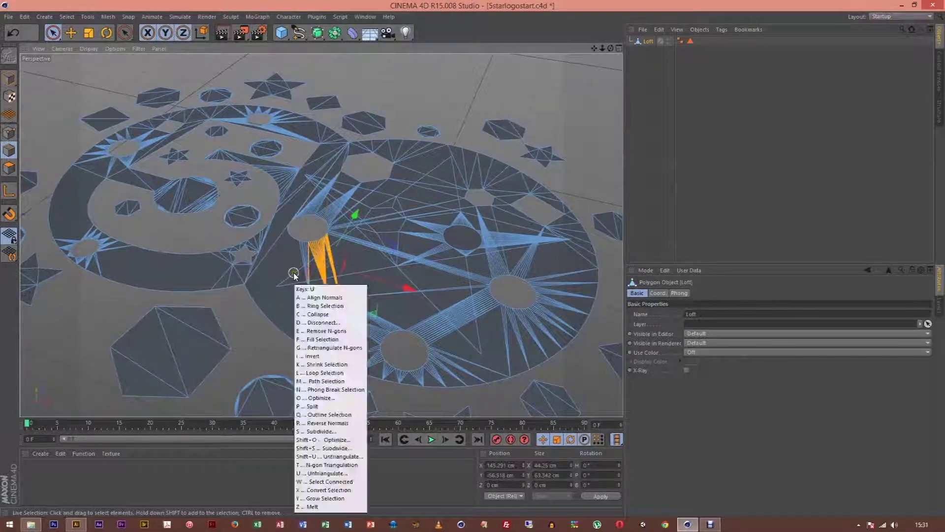
{"action": "key", "text": "Delete"}
{"action": "left_click", "coordinate": [299, 272]}
{"action": "key", "text": "Delete"}
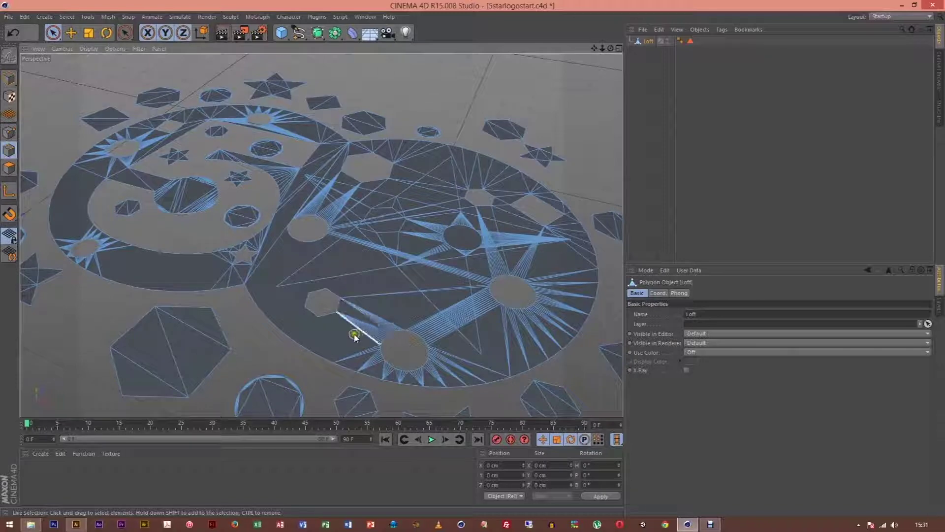
{"action": "left_click", "coordinate": [385, 303]}
{"action": "key", "text": "Delete"}
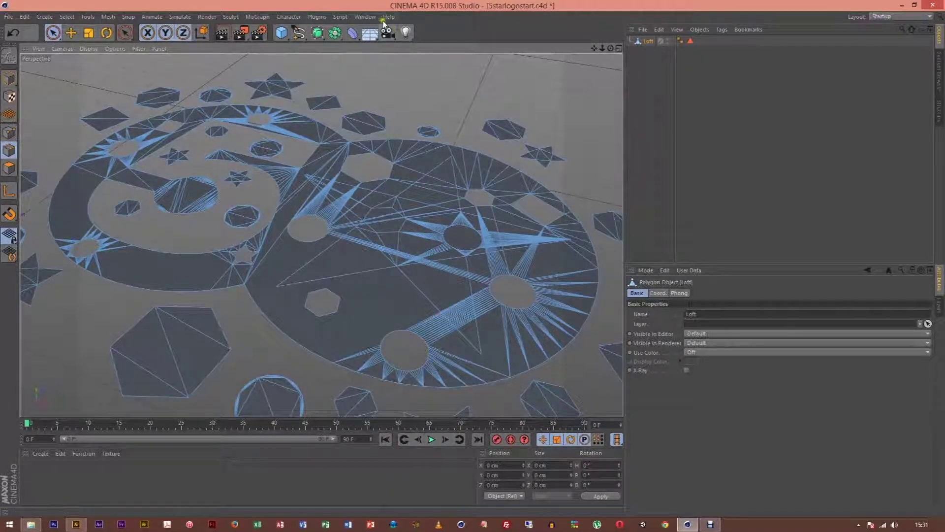
Step: Switch to the 5starlogoclean.c4d document and display the Loft.1 mesh closer up in point mode
{"action": "left_click", "coordinate": [375, 17]}
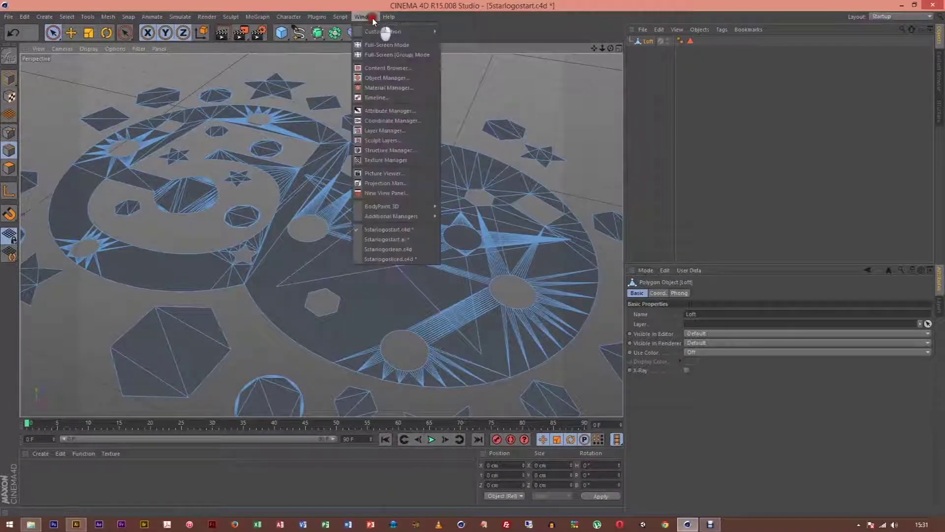
{"action": "left_click", "coordinate": [373, 249]}
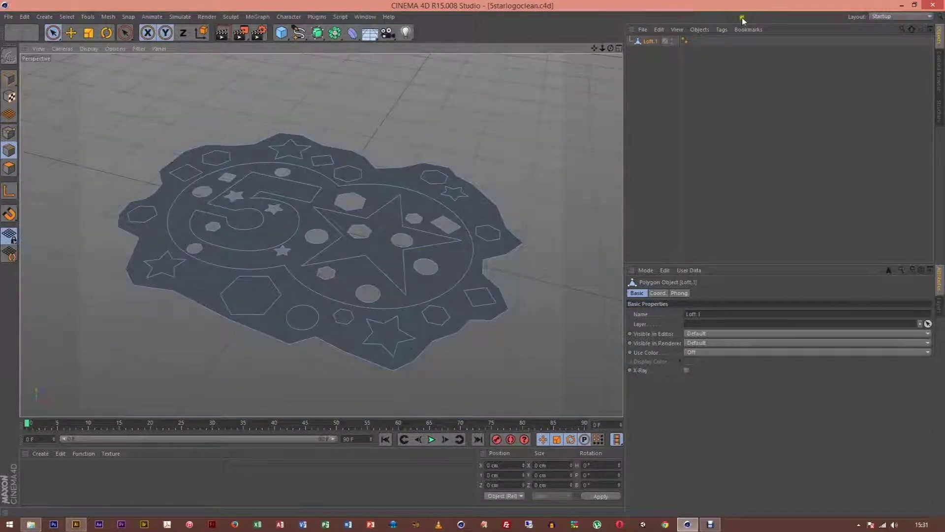
{"action": "left_click", "coordinate": [6, 134]}
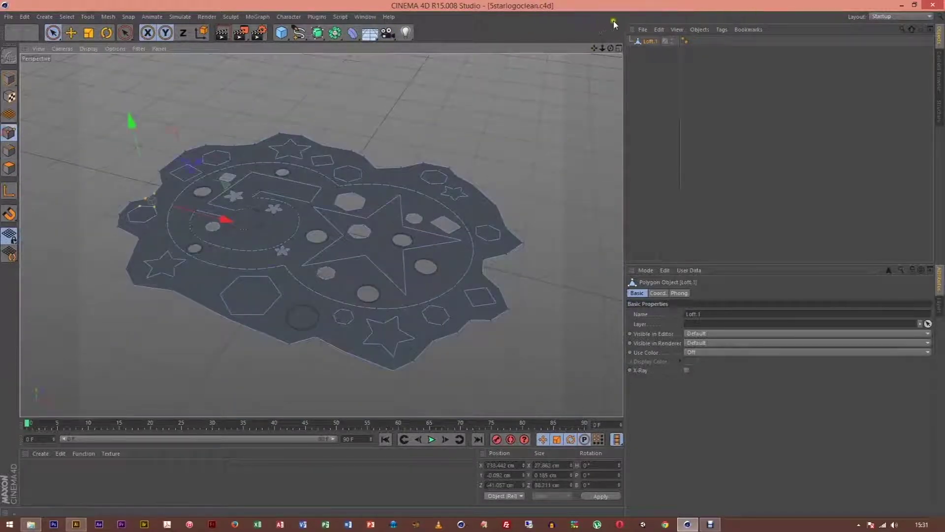
{"action": "left_click_drag", "start_coordinate": [609, 48], "coordinate": [474, 258]}
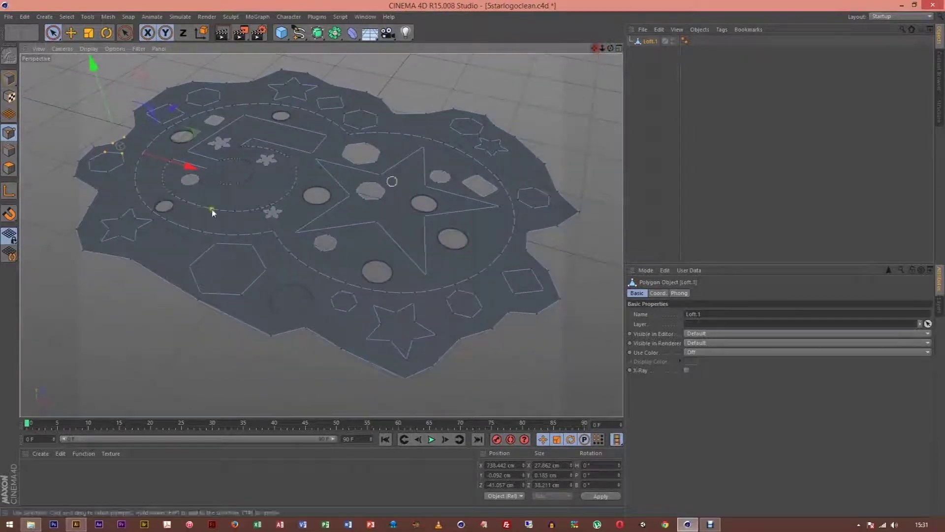
Step: With the Knife, cut from the big star's left tip to the ring and from the lower hexagonal hole to the ring
{"action": "left_click", "coordinate": [116, 18]}
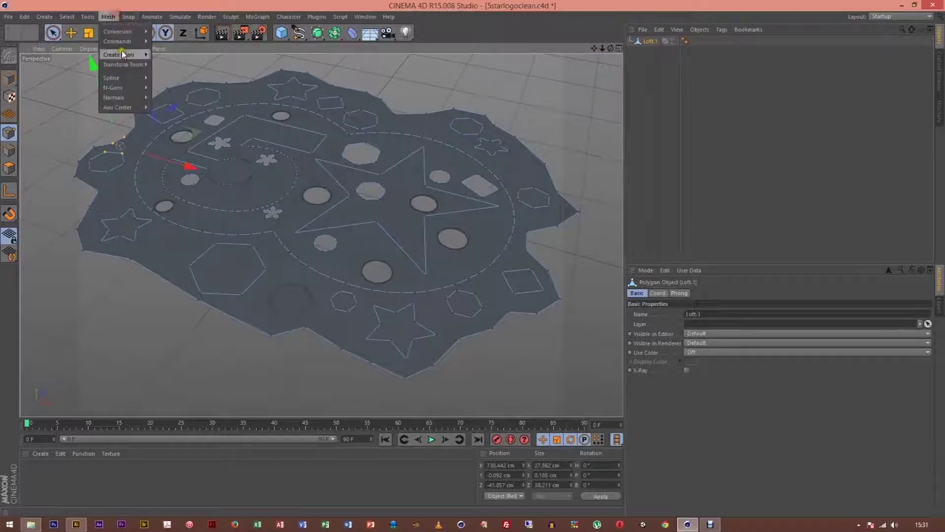
{"action": "mouse_move", "coordinate": [123, 55]}
{"action": "left_click", "coordinate": [173, 92]}
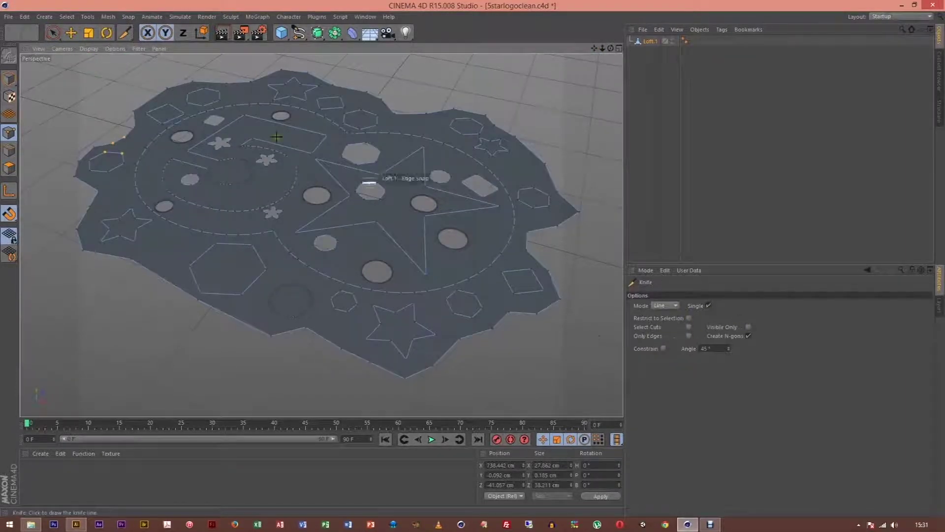
{"action": "left_click", "coordinate": [296, 232]}
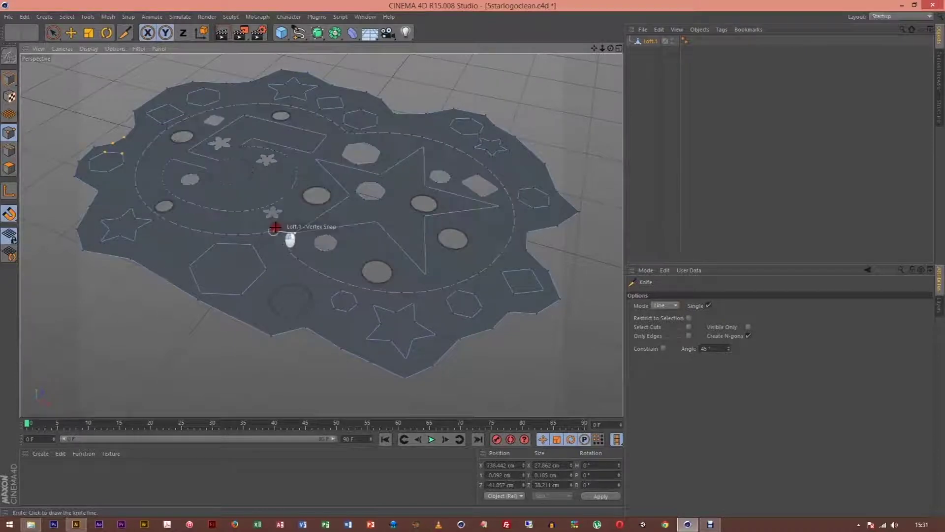
{"action": "left_click", "coordinate": [323, 251]}
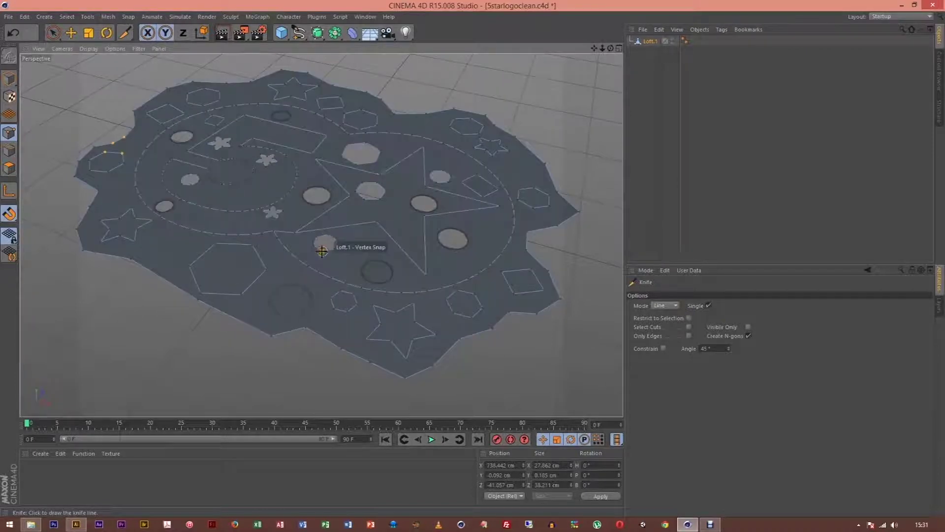
{"action": "left_click", "coordinate": [317, 271]}
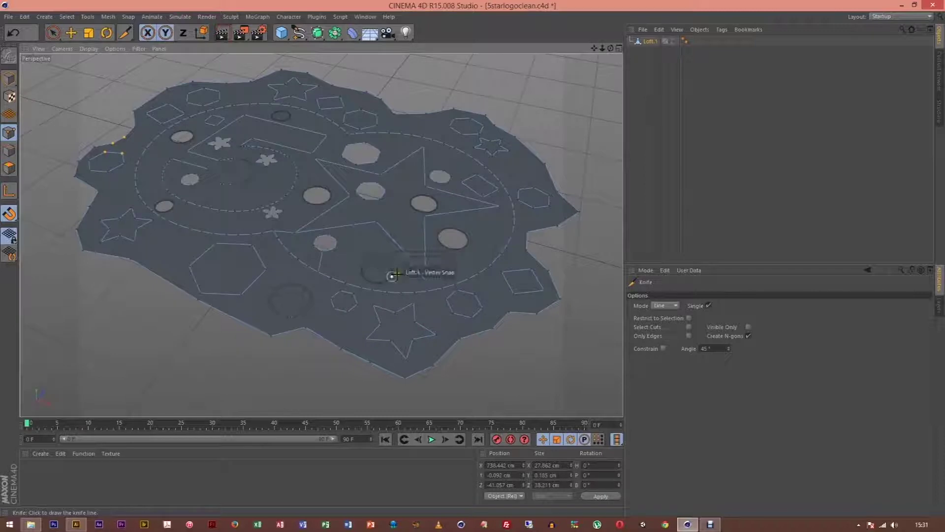
Step: Cut from the big star's lower tip to the ring, and from the front round hole to the star's inner corner
{"action": "left_click", "coordinate": [426, 276]}
{"action": "left_click", "coordinate": [424, 289]}
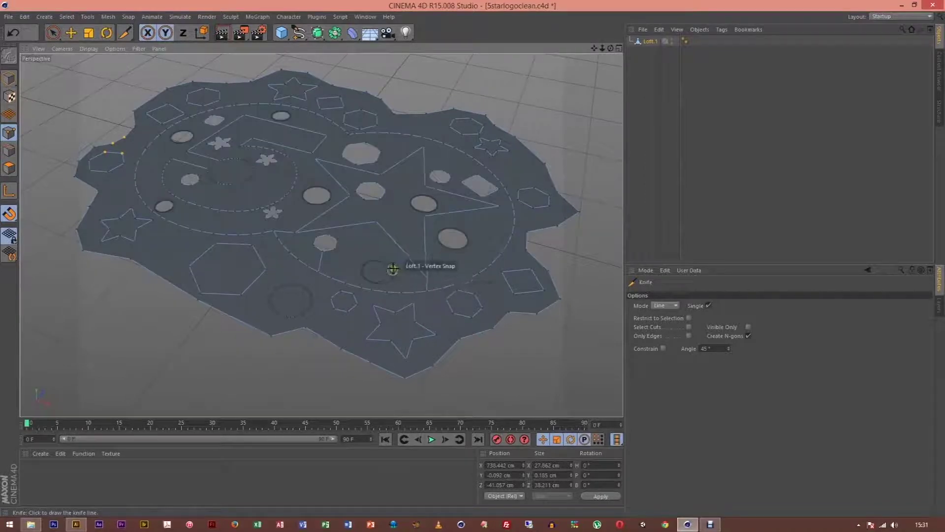
{"action": "left_click", "coordinate": [372, 261]}
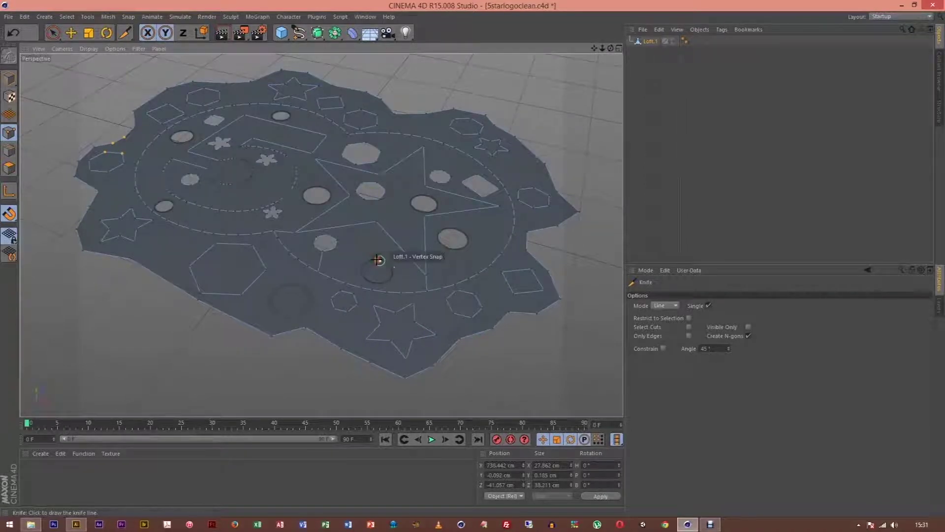
{"action": "left_click", "coordinate": [373, 222]}
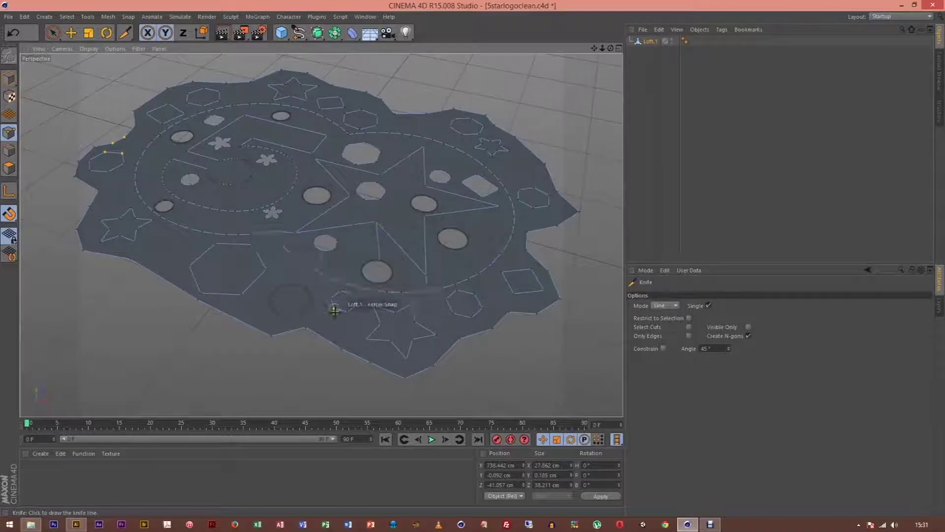
Step: Knife a connecting edge between the small hexagon and the neighbouring circle in the outer border
{"action": "left_click", "coordinate": [341, 291]}
{"action": "left_click", "coordinate": [345, 285]}
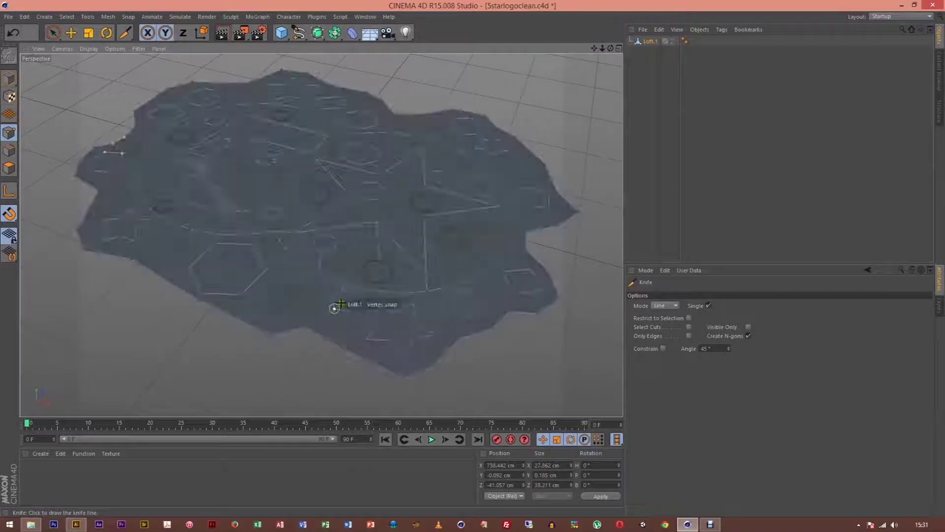
{"action": "left_click", "coordinate": [331, 298]}
{"action": "left_click", "coordinate": [312, 297]}
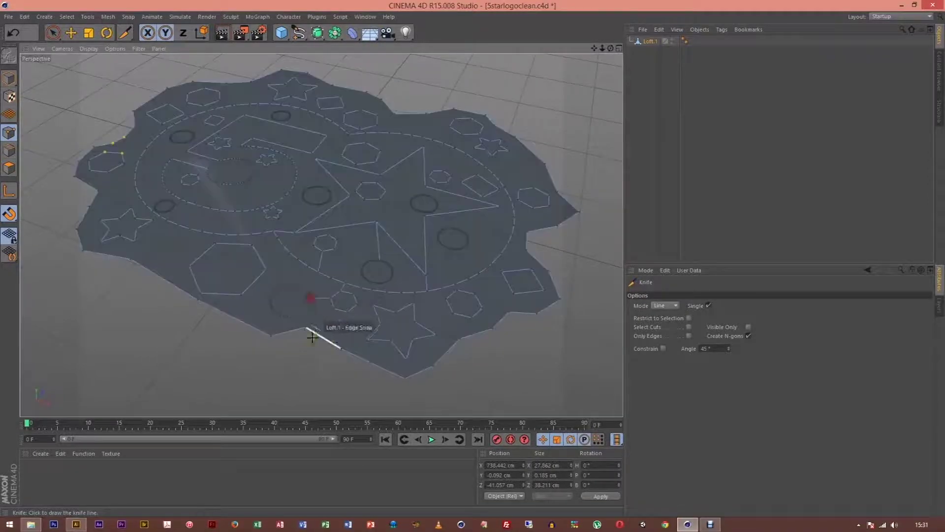
Step: Cut edges linking the front border star to the outer outline and the adjacent hexagon, and that hexagon to the outline
{"action": "left_click", "coordinate": [364, 340]}
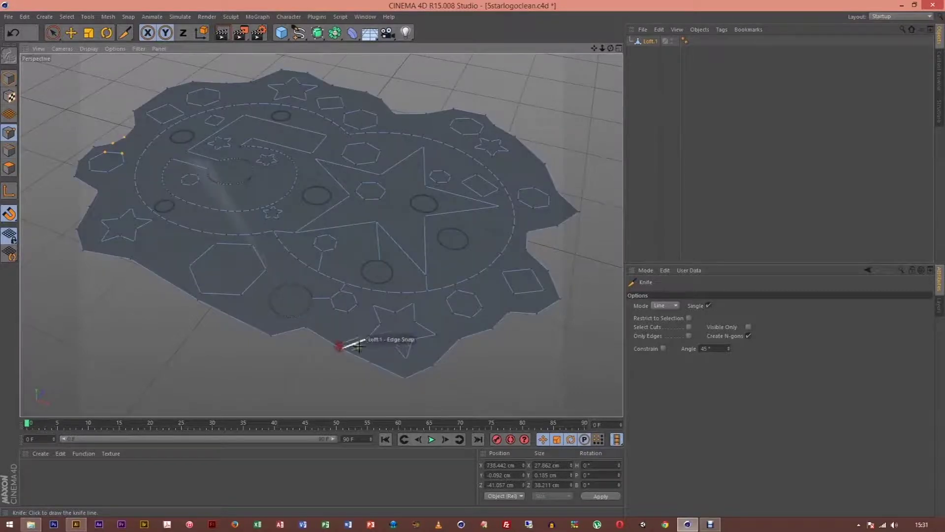
{"action": "left_click", "coordinate": [401, 368]}
{"action": "left_click", "coordinate": [420, 366]}
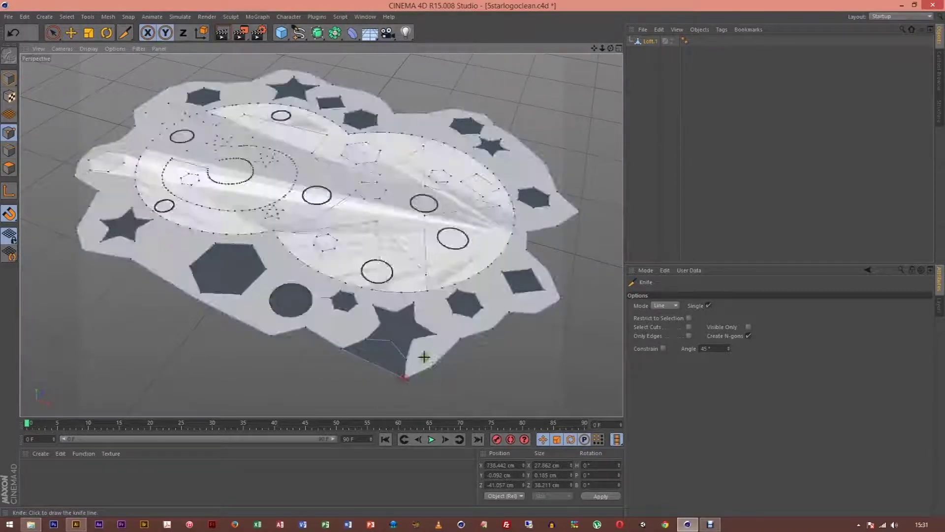
{"action": "left_click_drag", "start_coordinate": [434, 334], "coordinate": [489, 323]}
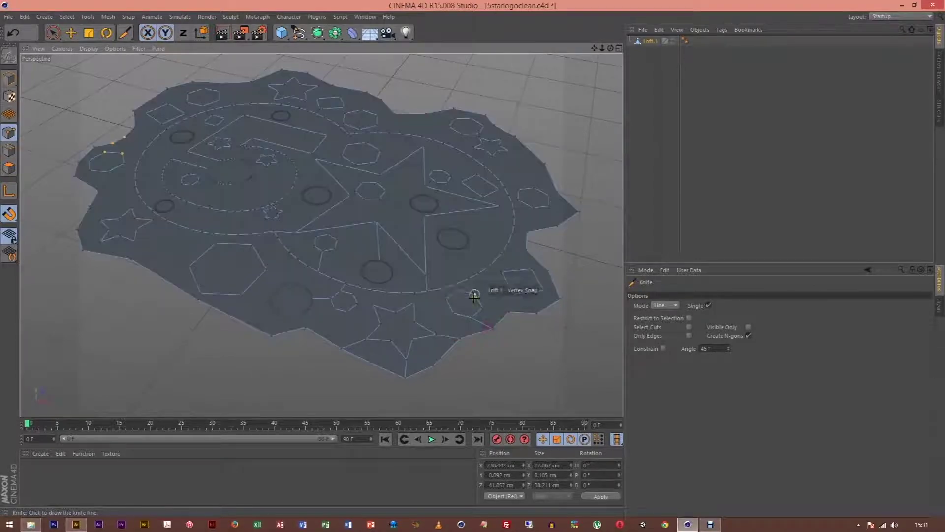
Step: Knife edges tying the border hexagon and quad near the logo's right side to the ring and the outer outline
{"action": "left_click_drag", "start_coordinate": [457, 280], "coordinate": [495, 260]}
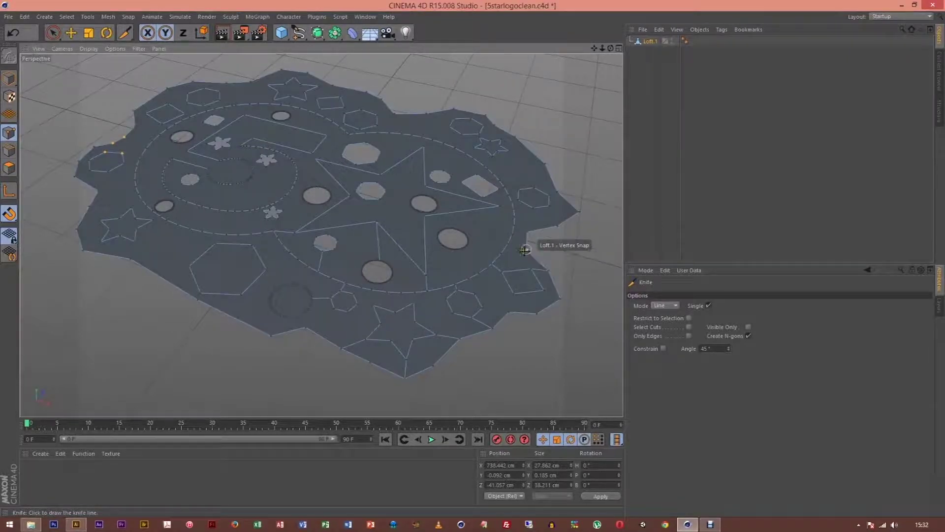
{"action": "left_click_drag", "start_coordinate": [525, 250], "coordinate": [556, 191]}
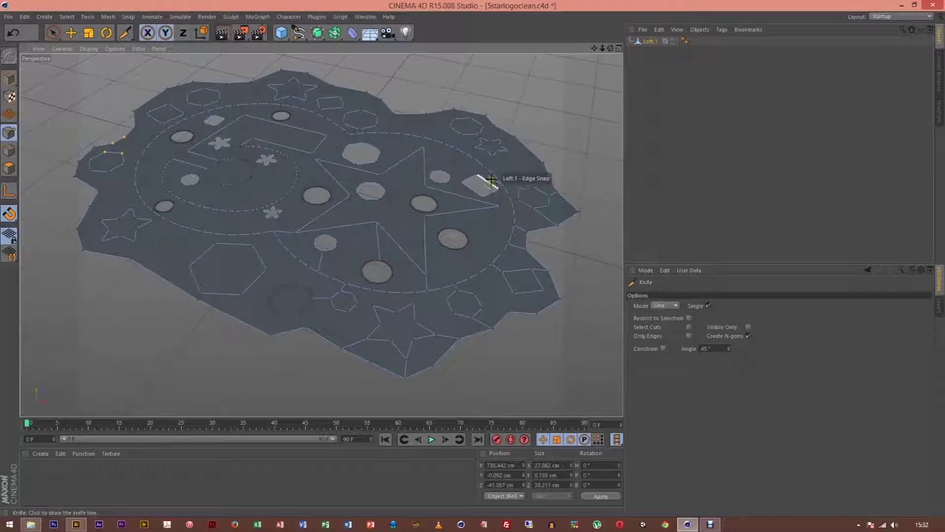
{"action": "left_click", "coordinate": [517, 188]}
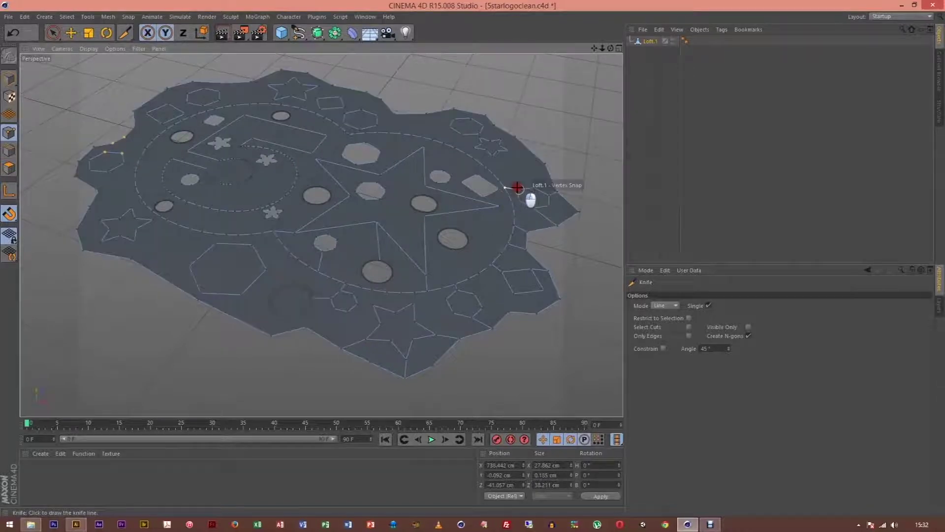
Step: Knife edges connecting the upper-right border star and the upper border hexagons to the ring, their neighbouring shapes and the outline
{"action": "left_click_drag", "start_coordinate": [474, 149], "coordinate": [545, 163]}
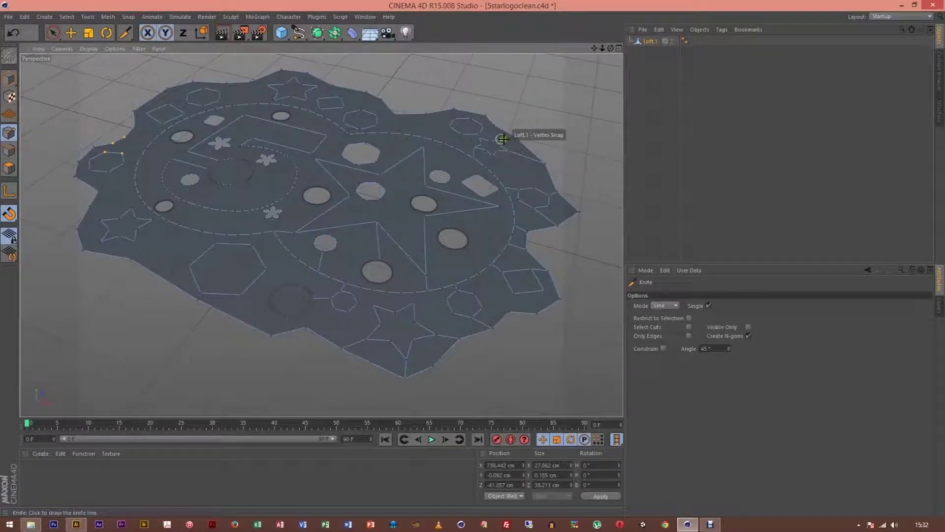
{"action": "mouse_move", "coordinate": [480, 137]}
{"action": "left_mouse_down"}
{"action": "mouse_move", "coordinate": [443, 129]}
{"action": "mouse_move", "coordinate": [430, 138]}
{"action": "mouse_move", "coordinate": [453, 107]}
{"action": "left_mouse_up"}
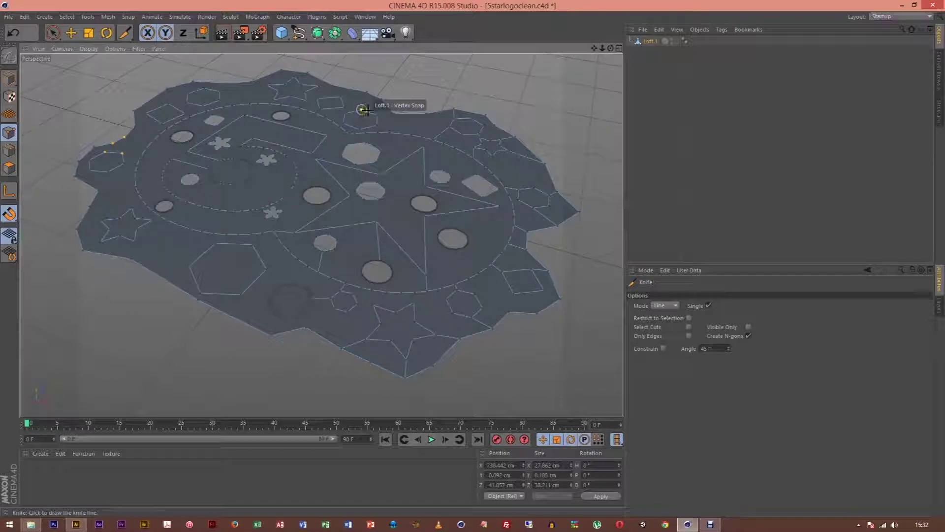
{"action": "left_click_drag", "start_coordinate": [377, 115], "coordinate": [343, 106]}
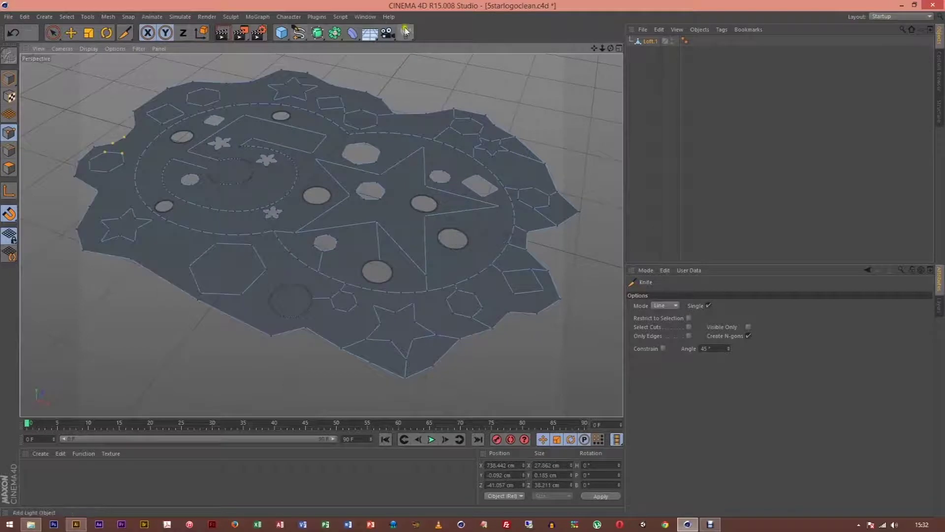
Step: Switch to the open project 5starlogosliced.c4d and examine its fully cut logo mesh
{"action": "left_click", "coordinate": [365, 17]}
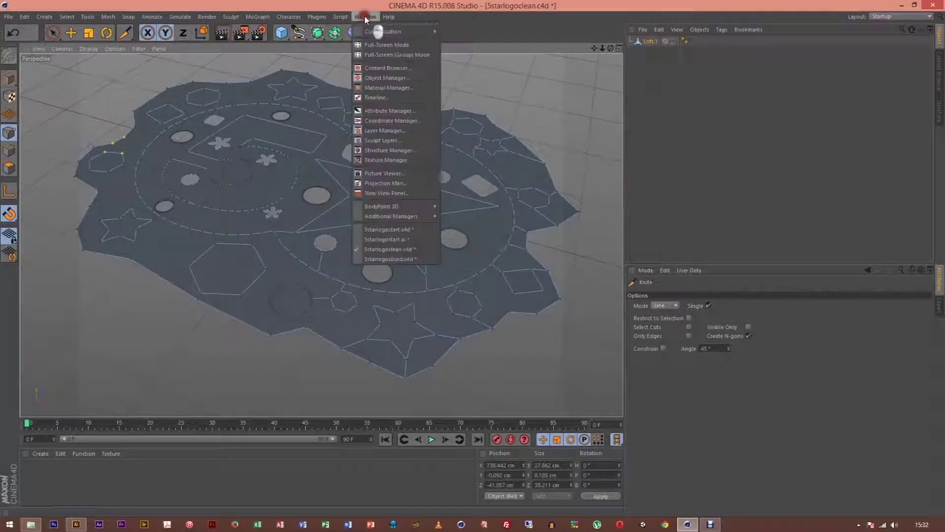
{"action": "left_click", "coordinate": [389, 259]}
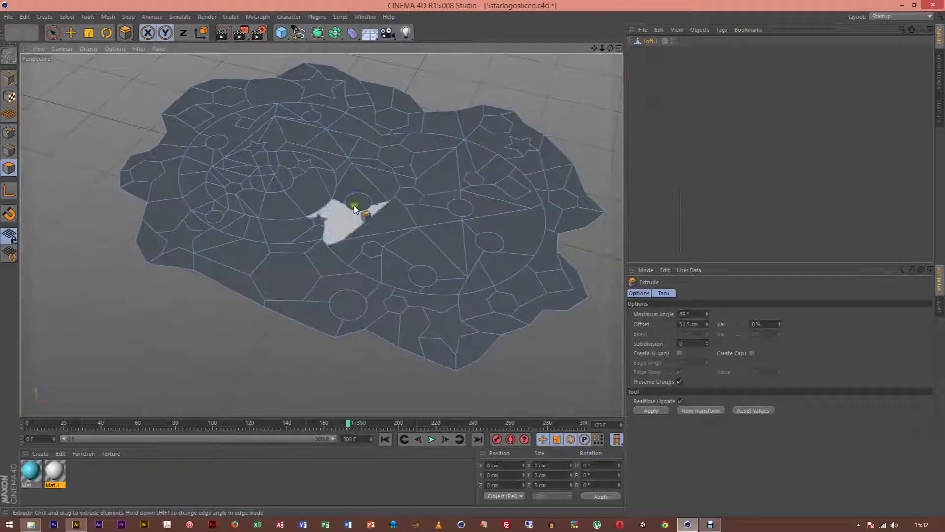
{"action": "left_click_drag", "start_coordinate": [611, 49], "coordinate": [475, 262]}
{"action": "left_click_drag", "start_coordinate": [592, 49], "coordinate": [473, 261]}
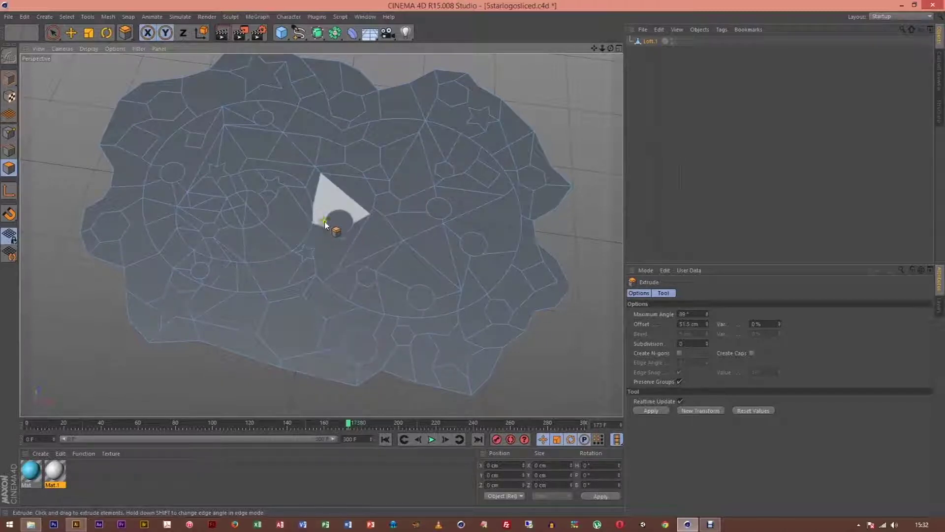
{"action": "left_click", "coordinate": [105, 17]}
{"action": "mouse_move", "coordinate": [126, 54]}
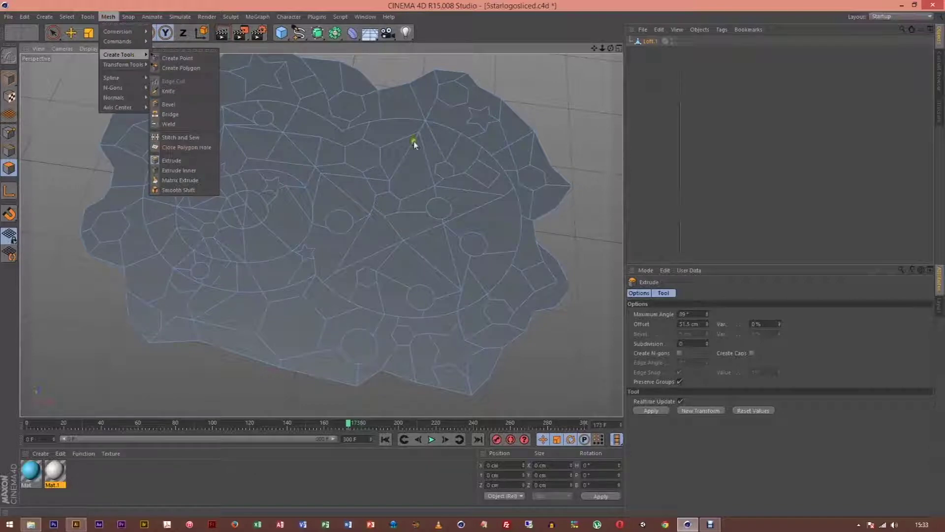
{"action": "left_click", "coordinate": [646, 155]}
{"action": "left_click_drag", "start_coordinate": [467, 258], "coordinate": [473, 261], "text": "alt"}
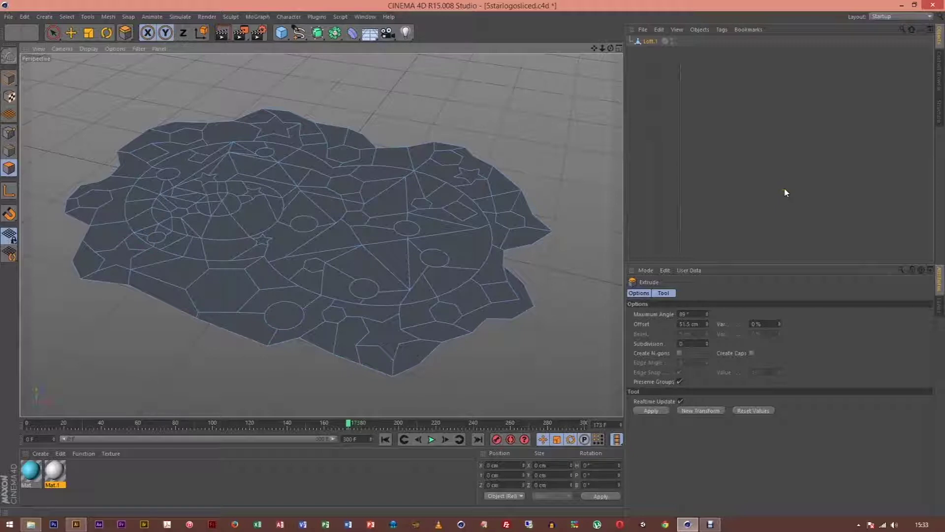
Step: Add a MoGraph Fracture object and make Loft.1 its child
{"action": "left_click", "coordinate": [257, 16]}
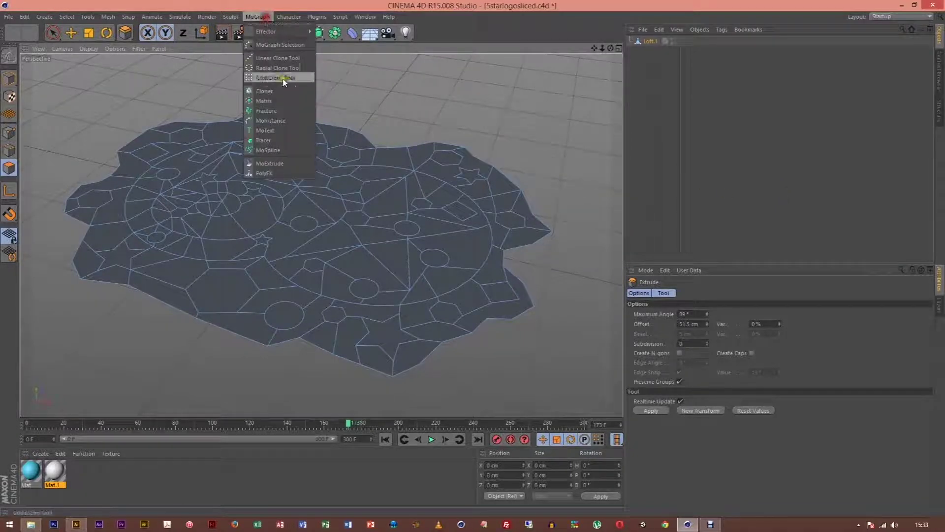
{"action": "left_click", "coordinate": [274, 113]}
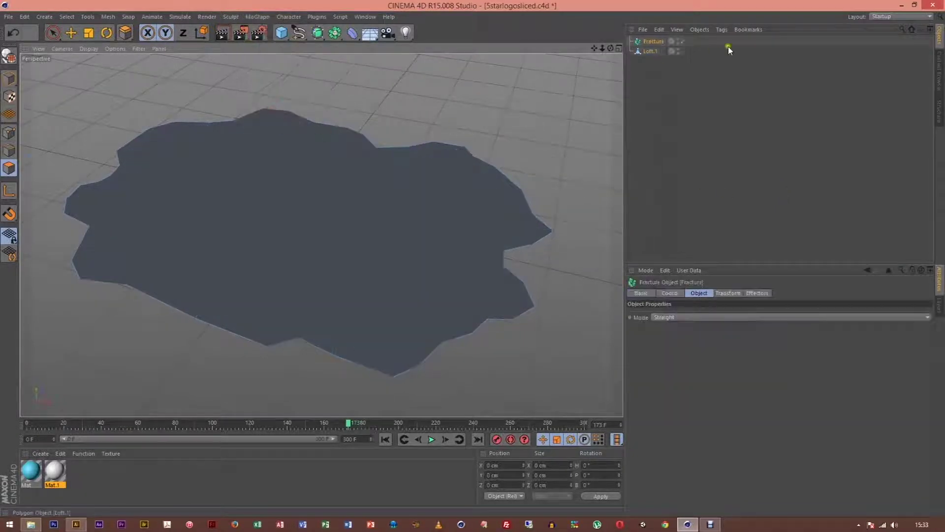
{"action": "left_click_drag", "start_coordinate": [648, 56], "coordinate": [653, 40]}
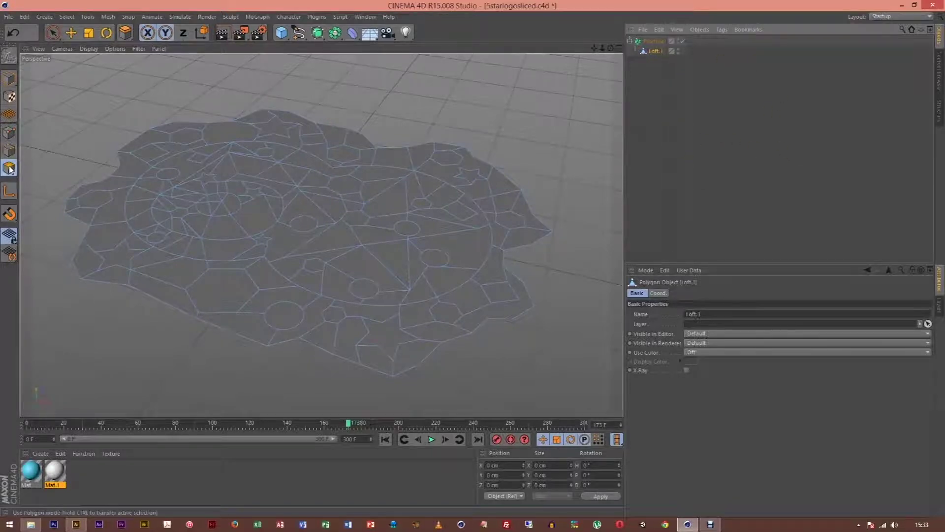
Step: Select all polygons of Loft.1 with Rectangle Selection and disconnect them with Preserve Groups off
{"action": "mouse_move", "coordinate": [53, 33]}
{"action": "left_mouse_down"}
{"action": "mouse_move", "coordinate": [89, 101]}
{"action": "mouse_move", "coordinate": [101, 64]}
{"action": "left_mouse_up"}
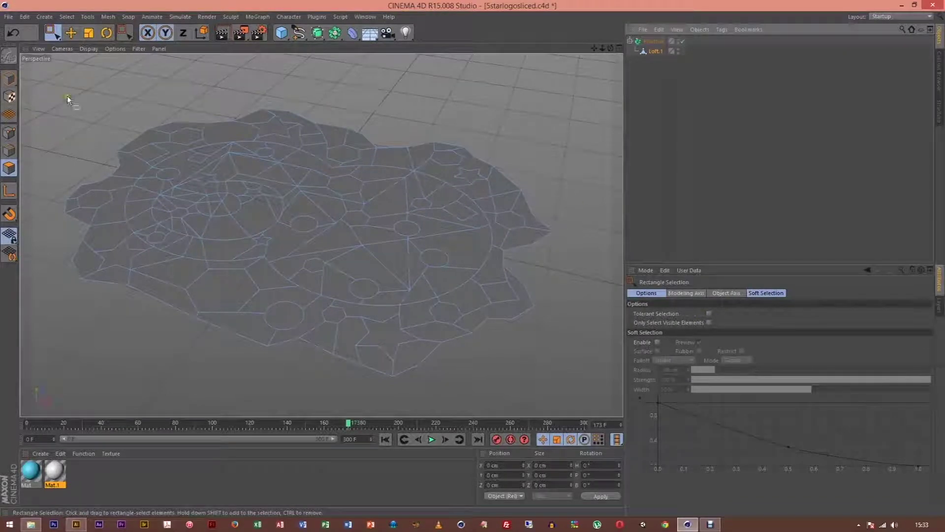
{"action": "left_click_drag", "start_coordinate": [44, 77], "coordinate": [577, 395]}
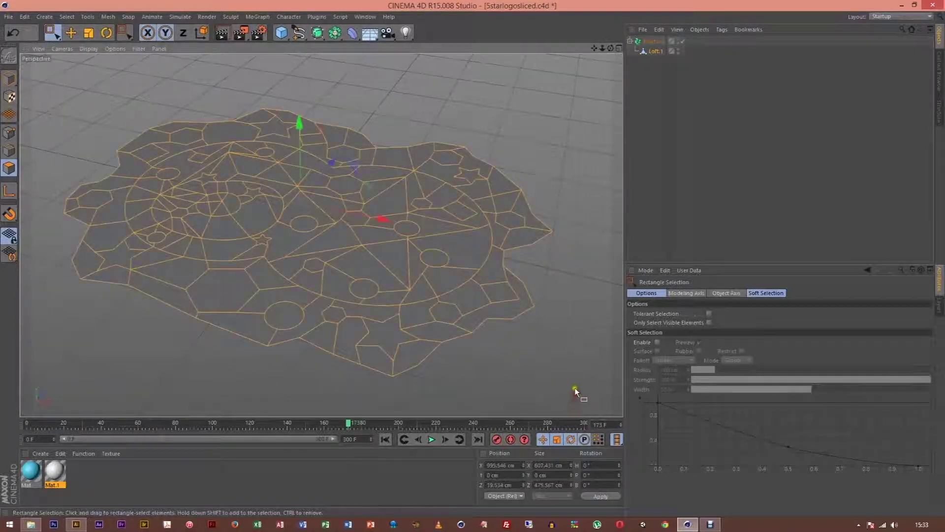
{"action": "right_click", "coordinate": [149, 336]}
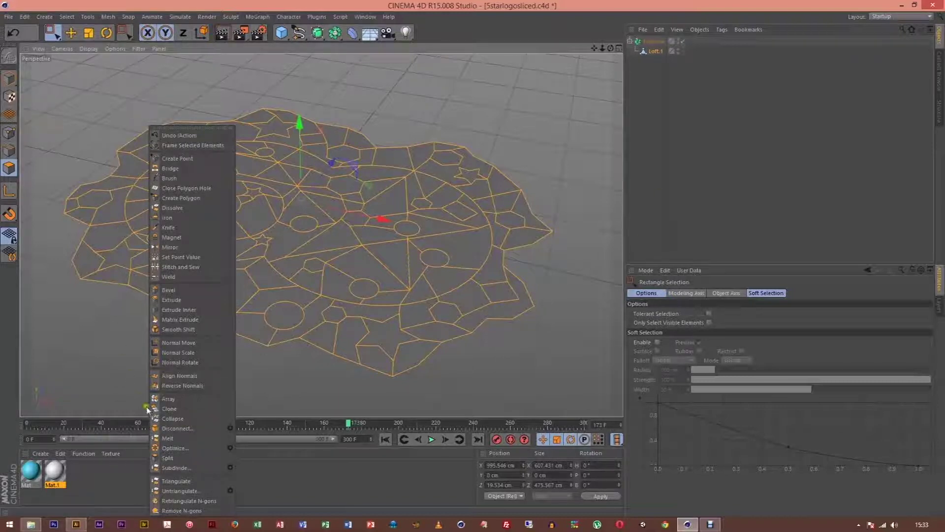
{"action": "left_click", "coordinate": [230, 428]}
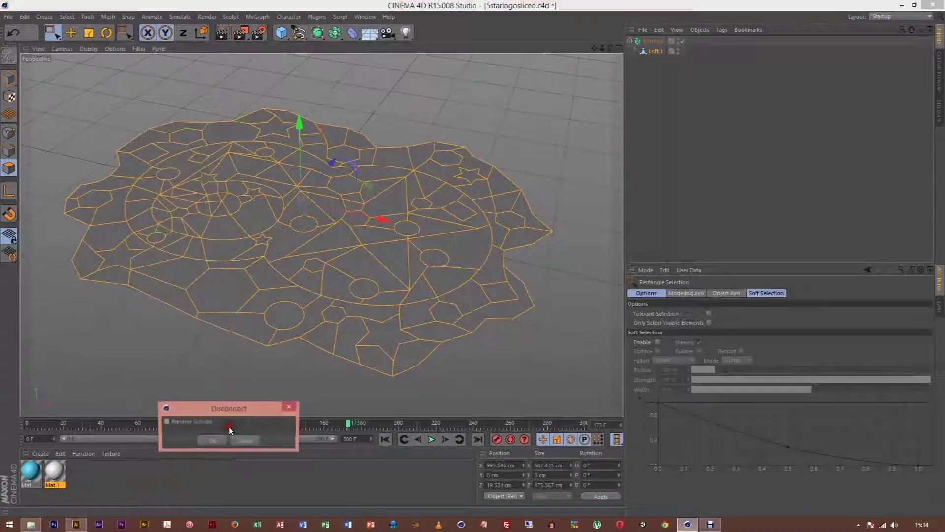
{"action": "left_click", "coordinate": [167, 422]}
{"action": "left_click_drag", "start_coordinate": [196, 411], "coordinate": [703, 121]}
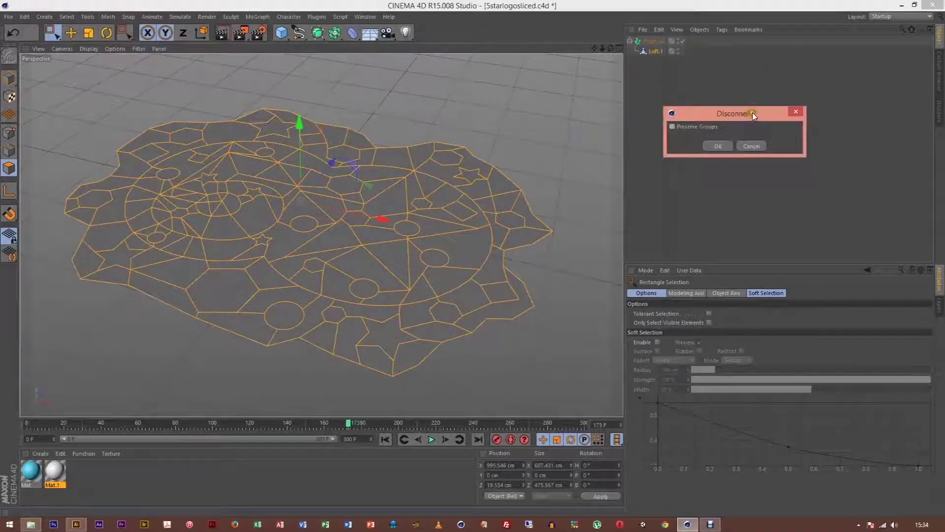
{"action": "left_click_drag", "start_coordinate": [766, 114], "coordinate": [785, 140]}
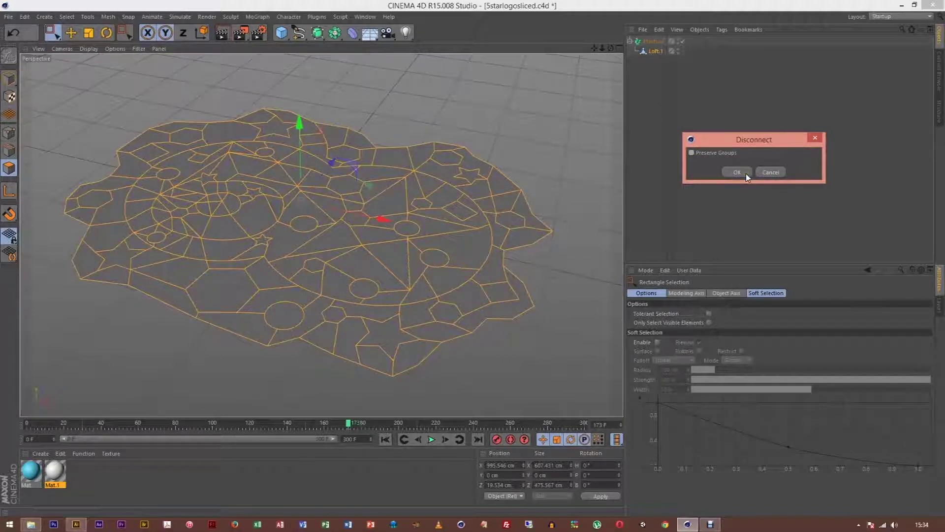
{"action": "left_click", "coordinate": [737, 172]}
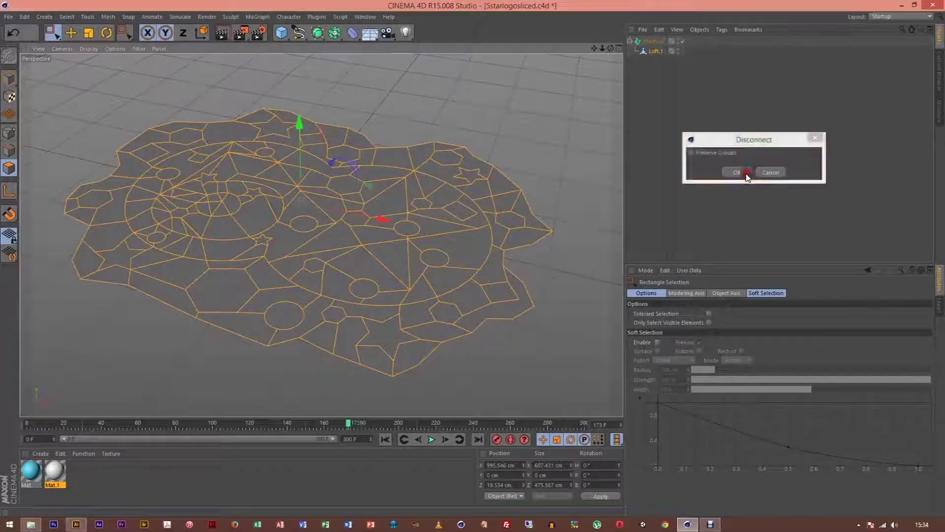
Step: Extrude the disconnected polygons with an offset of 2 cm
{"action": "right_click", "coordinate": [442, 114]}
{"action": "left_click", "coordinate": [468, 412]}
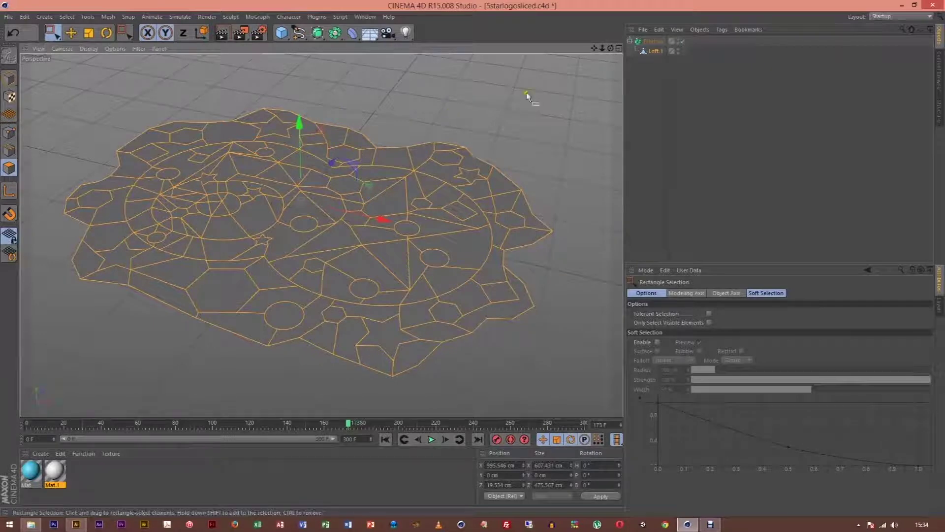
{"action": "key", "text": "d"}
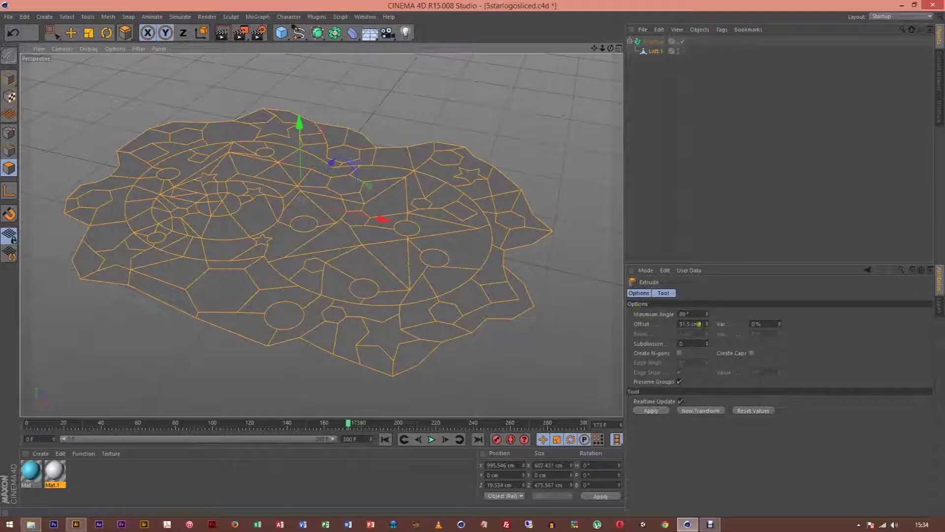
{"action": "left_click", "coordinate": [699, 324]}
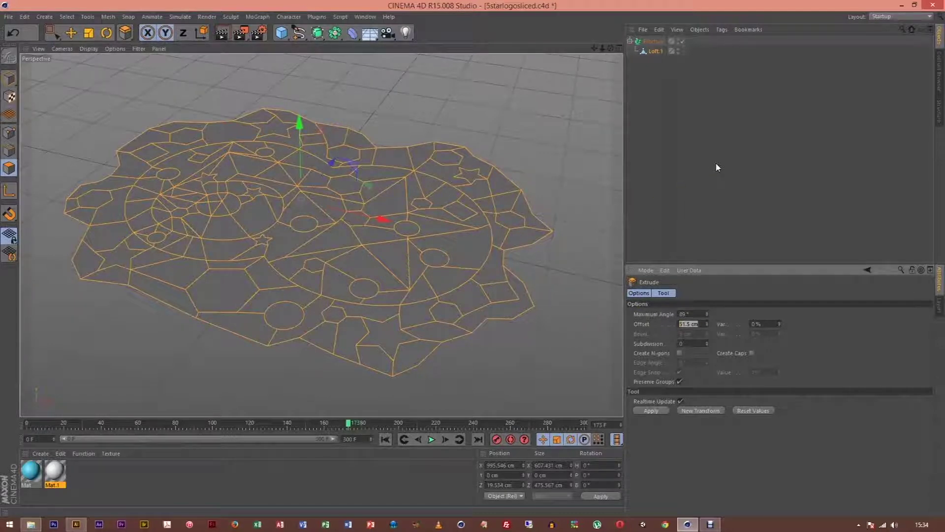
{"action": "type", "text": "2"}
{"action": "key", "text": "Return"}
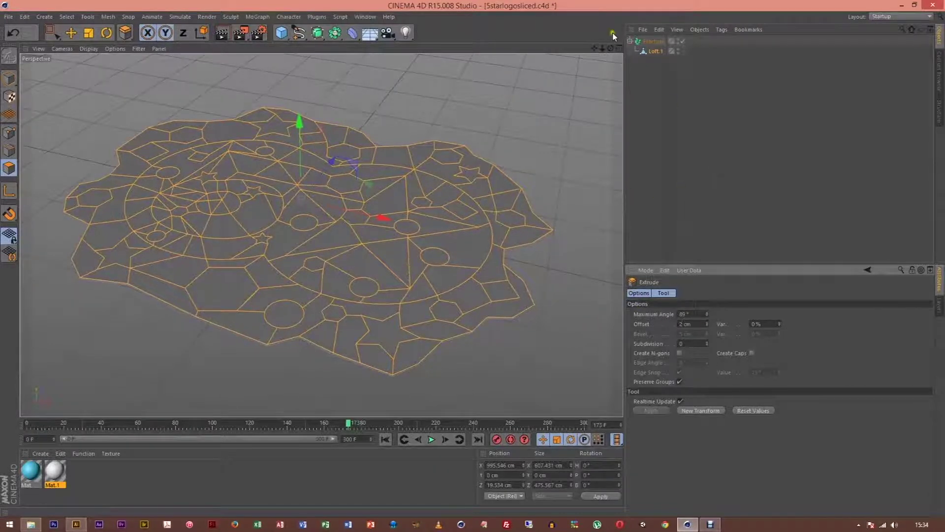
Step: Check the extruded pieces from underneath and enable Create Caps for the extrusion
{"action": "left_click_drag", "start_coordinate": [611, 48], "coordinate": [474, 262]}
{"action": "left_click_drag", "start_coordinate": [610, 48], "coordinate": [473, 259]}
{"action": "left_click_drag", "start_coordinate": [604, 48], "coordinate": [481, 175]}
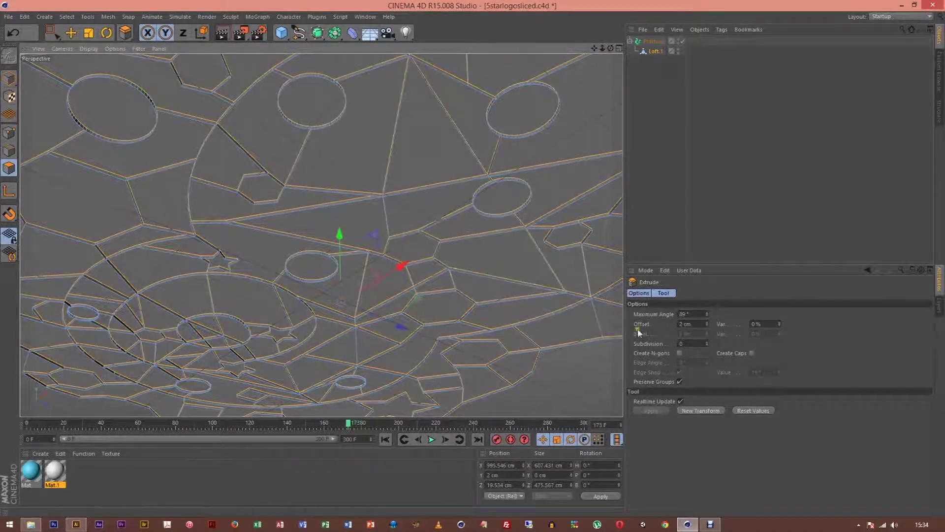
{"action": "left_click", "coordinate": [752, 353]}
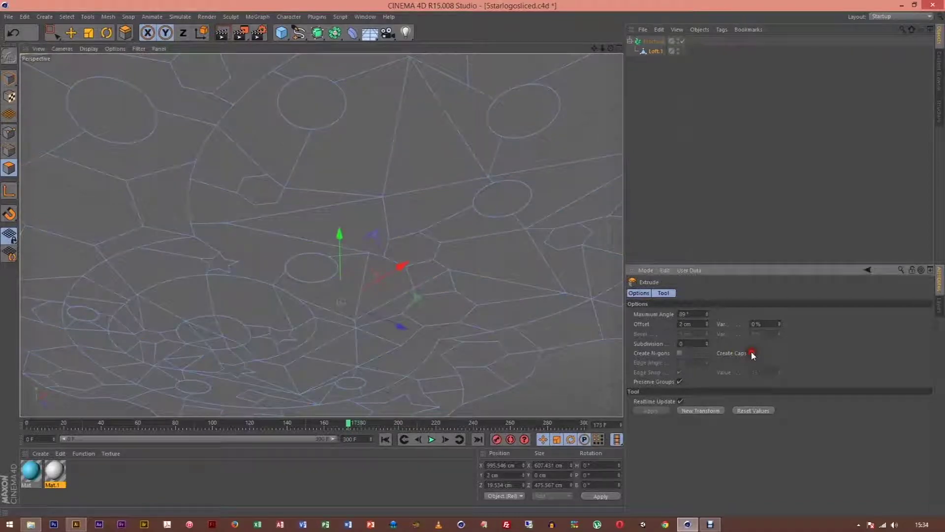
{"action": "left_click_drag", "start_coordinate": [603, 48], "coordinate": [472, 261]}
{"action": "left_click_drag", "start_coordinate": [594, 48], "coordinate": [488, 271]}
{"action": "left_click_drag", "start_coordinate": [610, 48], "coordinate": [485, 271]}
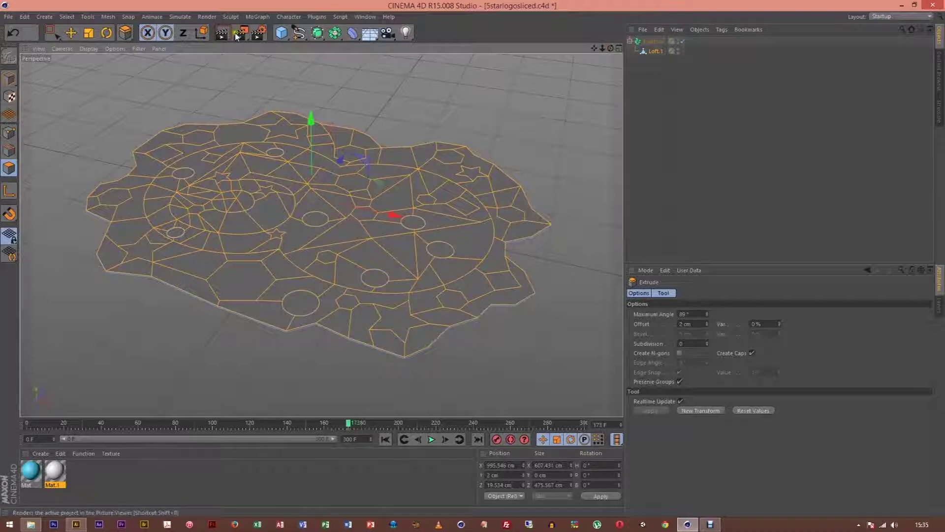
Step: Select all polygons of the extruded mesh and convert its polygon groups to separate objects
{"action": "left_click", "coordinate": [116, 18]}
{"action": "mouse_move", "coordinate": [116, 44]}
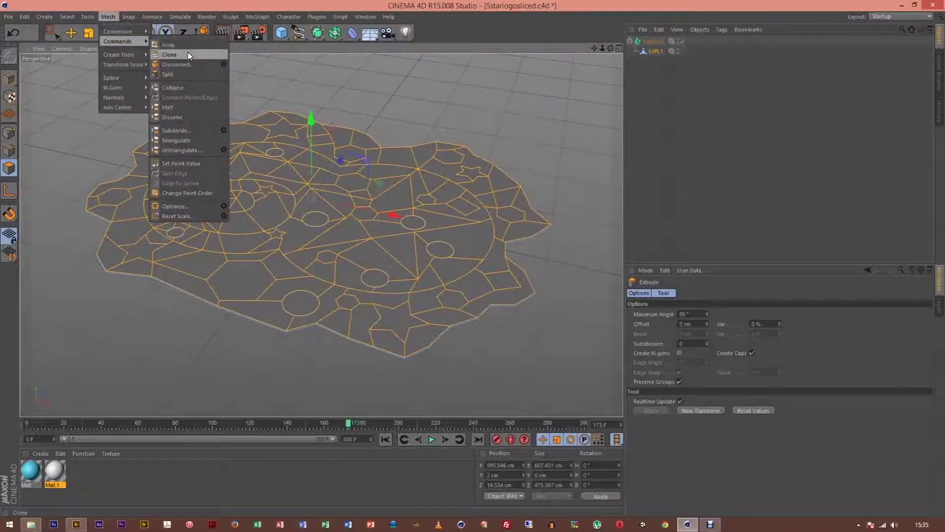
{"action": "mouse_move", "coordinate": [134, 29]}
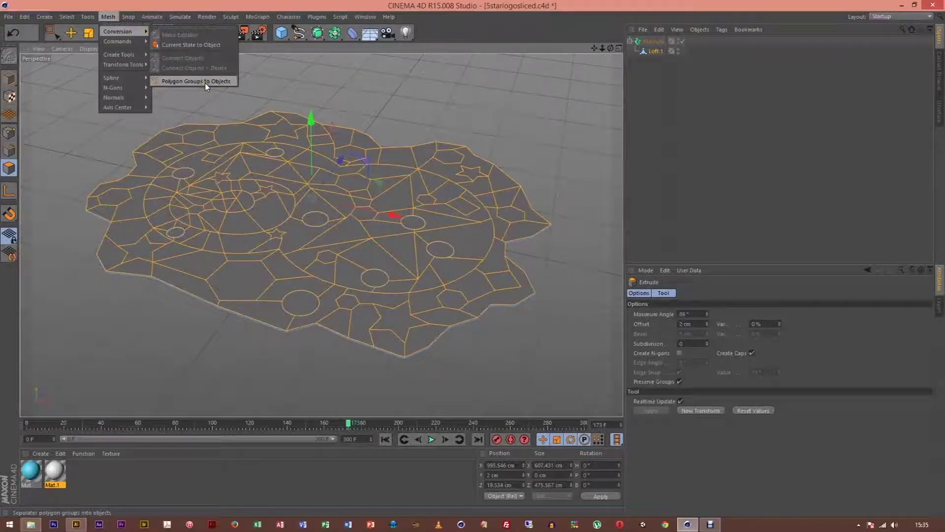
{"action": "left_click", "coordinate": [107, 15]}
{"action": "left_click_drag", "start_coordinate": [50, 30], "coordinate": [575, 374]}
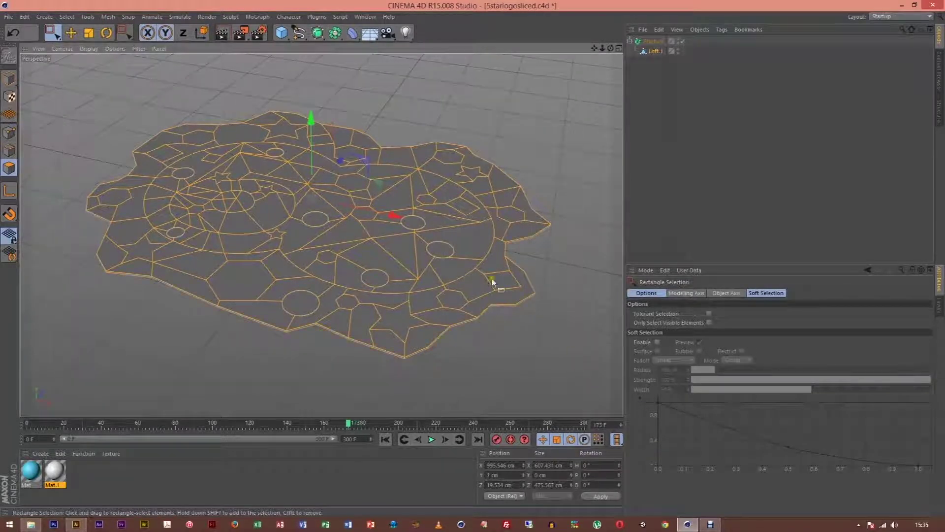
{"action": "left_click", "coordinate": [107, 17]}
{"action": "mouse_move", "coordinate": [118, 31]}
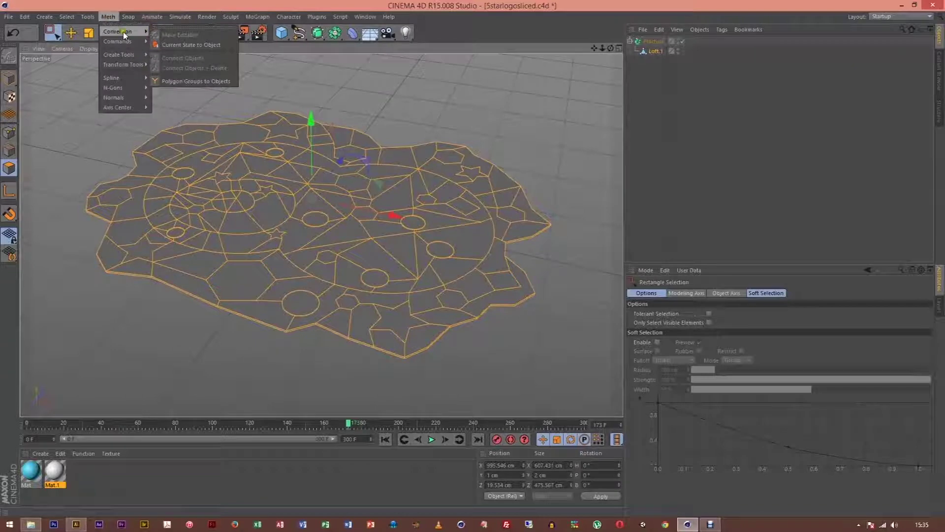
{"action": "left_click", "coordinate": [195, 82]}
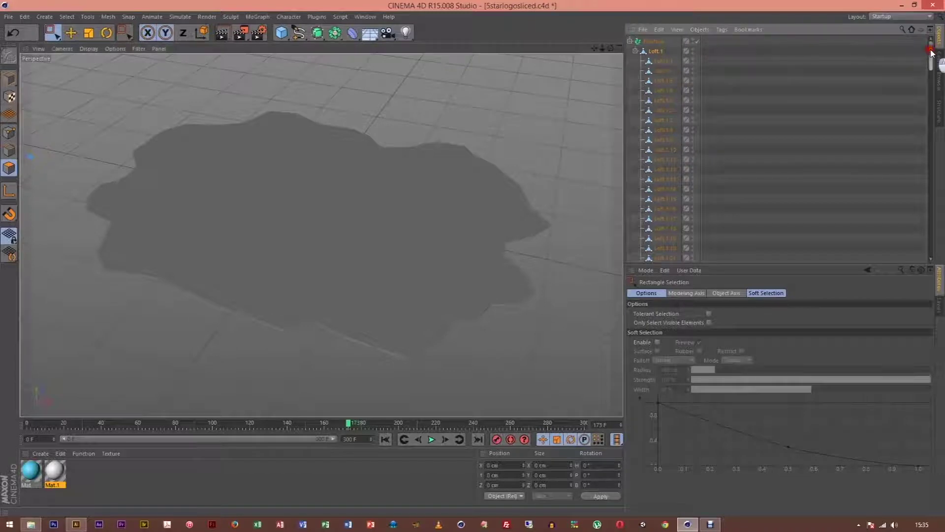
{"action": "left_click", "coordinate": [658, 53]}
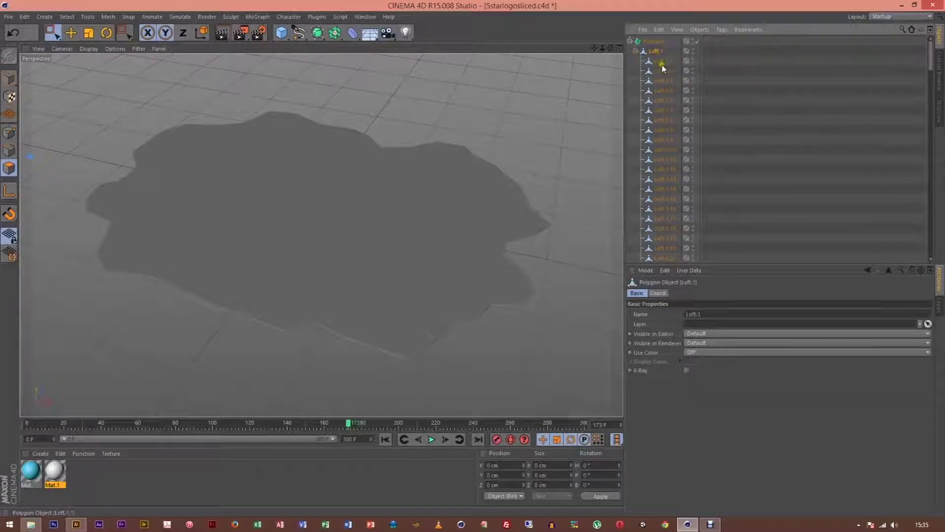
{"action": "left_click_drag", "start_coordinate": [929, 59], "coordinate": [865, 46]}
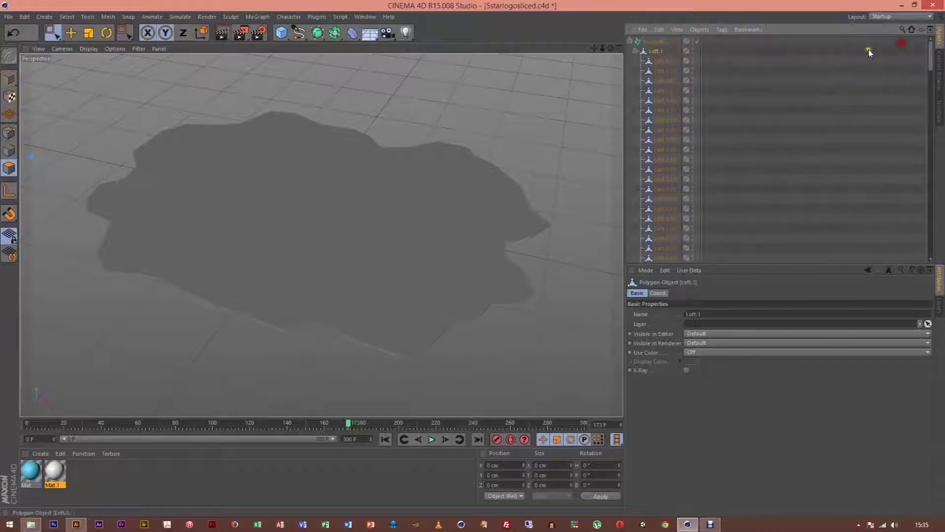
Step: Delete the Loft.1 parent without its children and add a Plain effector to the Fracture
{"action": "right_click", "coordinate": [657, 56]}
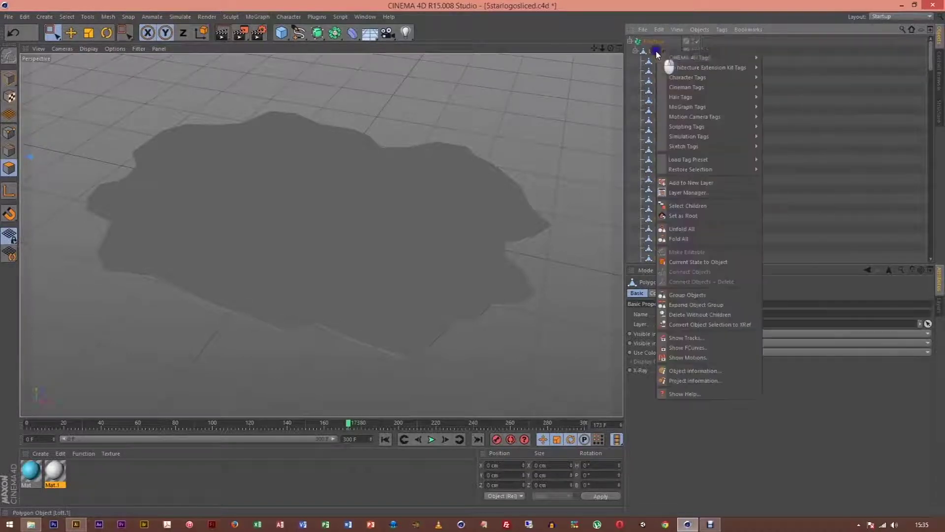
{"action": "left_click", "coordinate": [695, 315]}
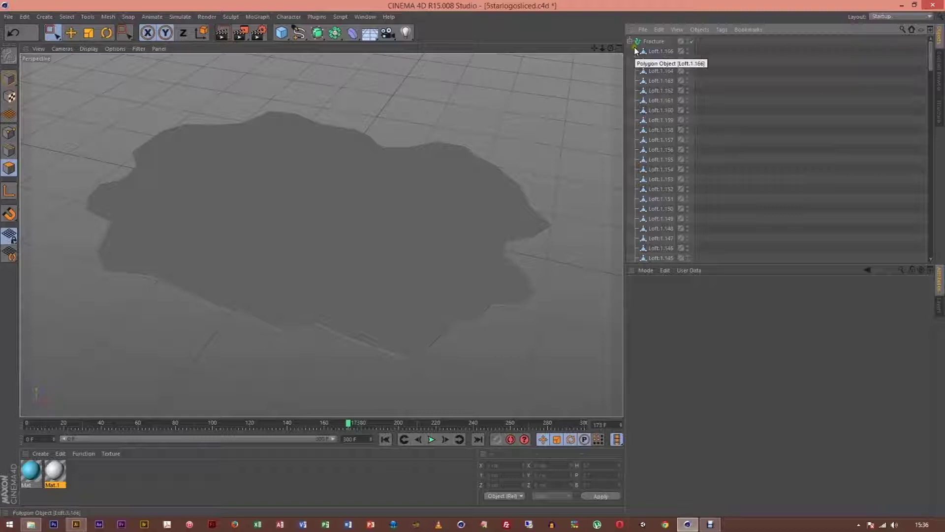
{"action": "left_click", "coordinate": [660, 42]}
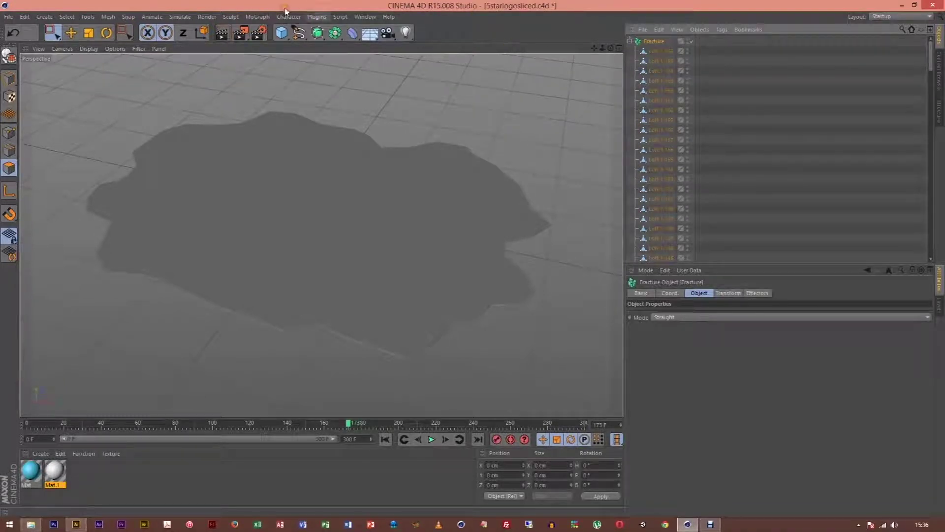
{"action": "left_click", "coordinate": [257, 17]}
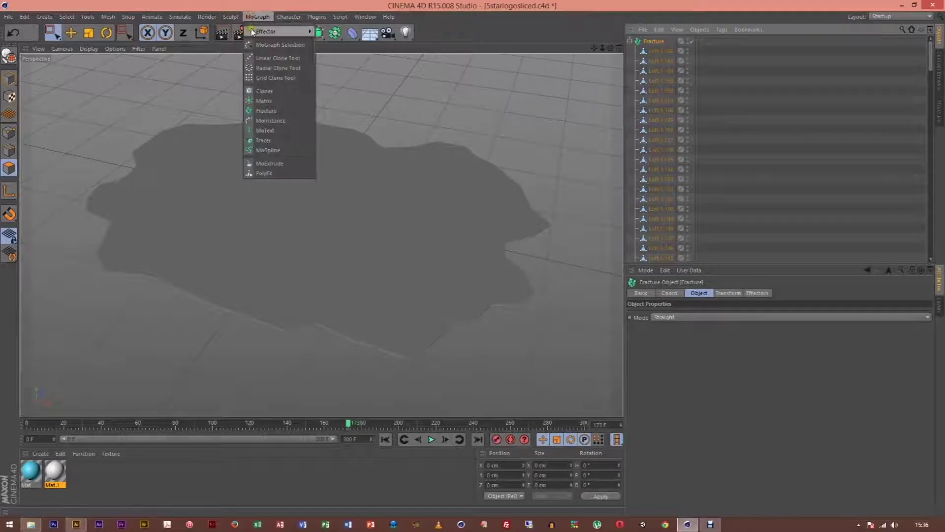
{"action": "mouse_move", "coordinate": [281, 31]}
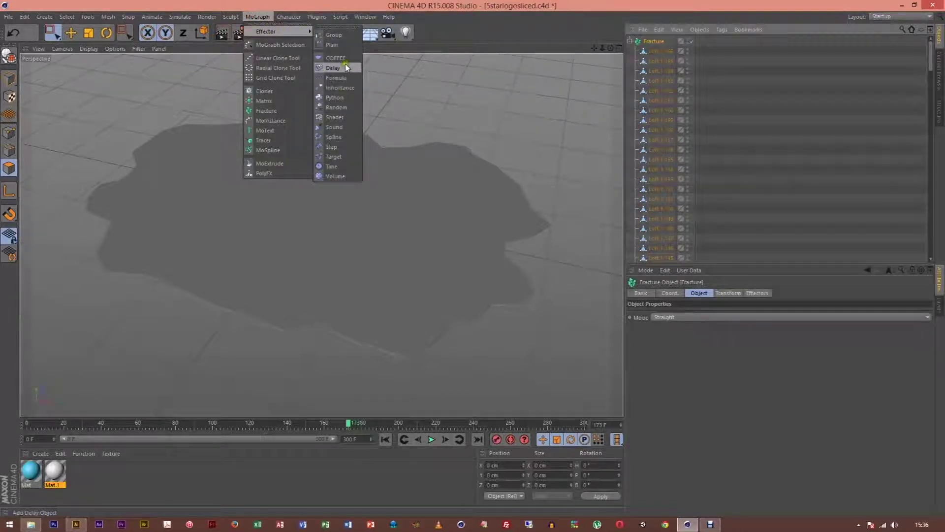
{"action": "left_click", "coordinate": [342, 45]}
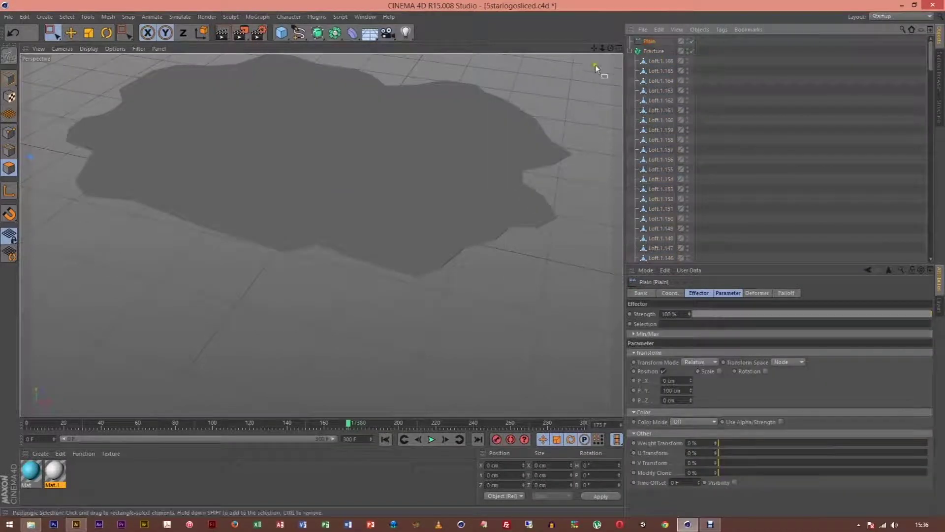
Step: Toggle the Plain effector off and on to examine how it displaces the Fracture pieces
{"action": "left_click_drag", "start_coordinate": [602, 48], "coordinate": [474, 262]}
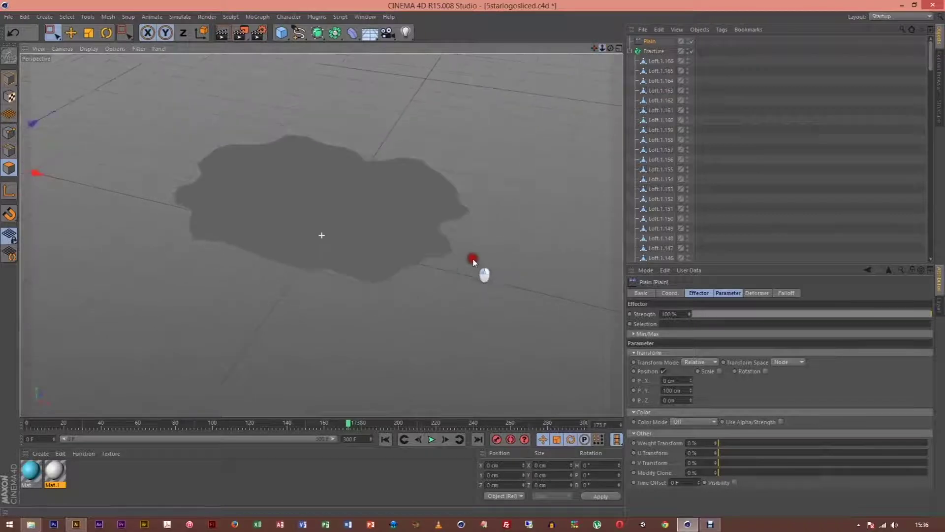
{"action": "left_click_drag", "start_coordinate": [610, 48], "coordinate": [475, 258]}
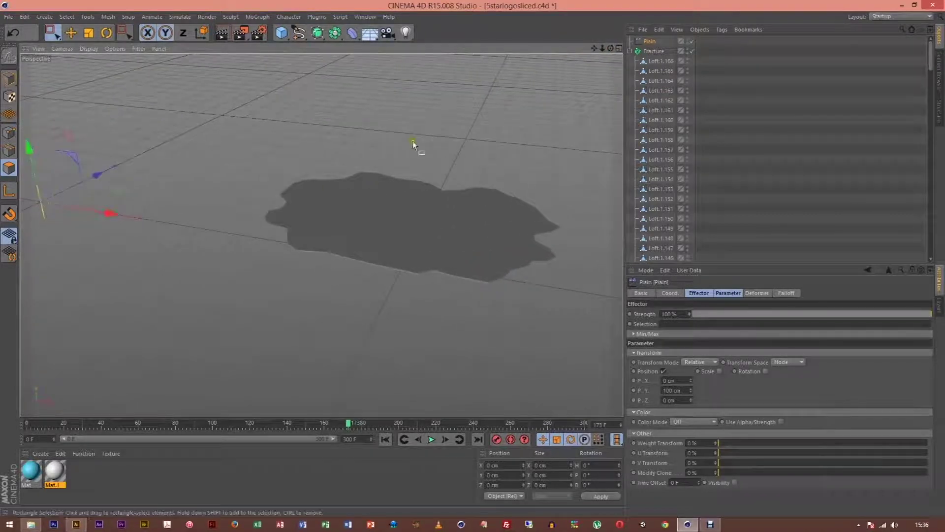
{"action": "left_click_drag", "start_coordinate": [595, 47], "coordinate": [474, 260]}
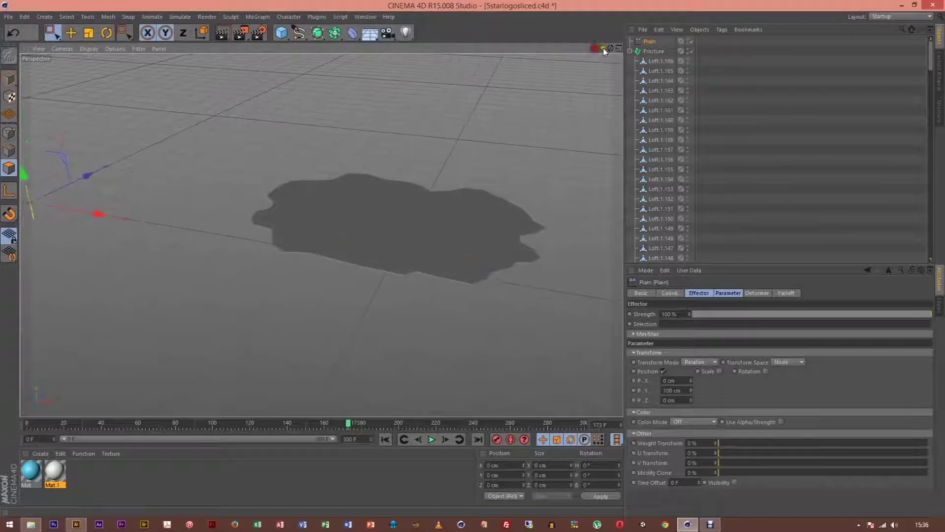
{"action": "left_click_drag", "start_coordinate": [611, 49], "coordinate": [470, 276]}
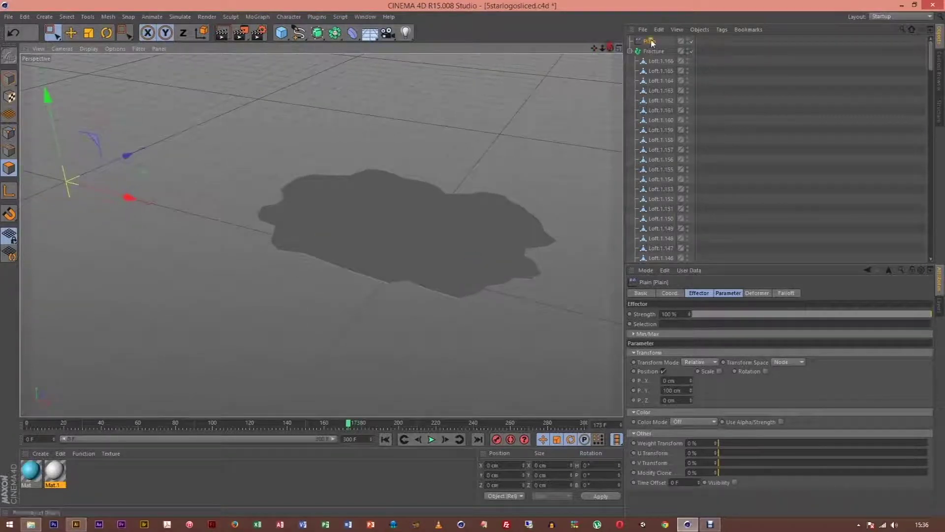
{"action": "left_click", "coordinate": [692, 41]}
{"action": "left_click", "coordinate": [692, 41]}
{"action": "left_click", "coordinate": [691, 40]}
{"action": "left_click", "coordinate": [691, 41]}
{"action": "left_click", "coordinate": [692, 41]}
{"action": "left_click", "coordinate": [692, 41]}
{"action": "left_click", "coordinate": [692, 41]}
{"action": "left_click", "coordinate": [691, 41]}
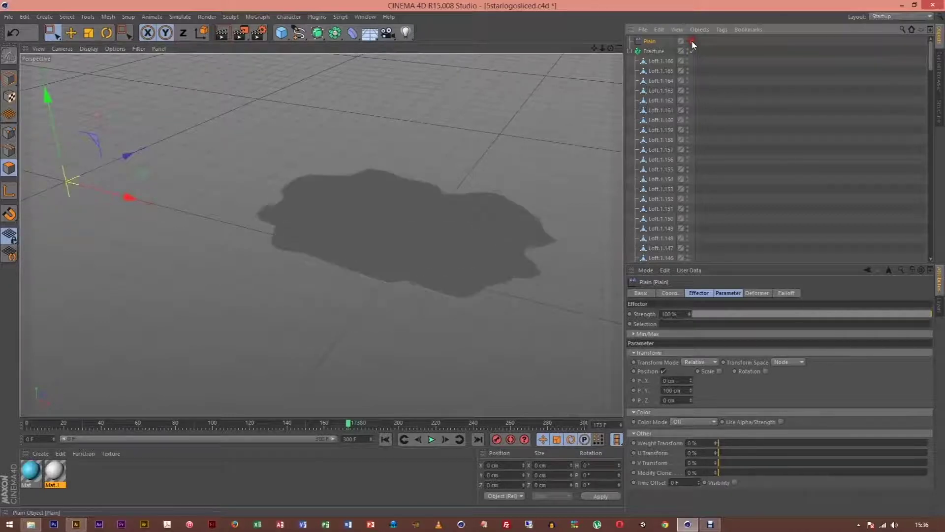
Step: Toggle the Plain effector's Position parameter to examine the effect of its Y offset on the pieces
{"action": "left_click", "coordinate": [665, 371]}
{"action": "left_click", "coordinate": [665, 372]}
{"action": "left_click", "coordinate": [665, 372]}
{"action": "left_click", "coordinate": [663, 371]}
{"action": "left_click", "coordinate": [685, 389]}
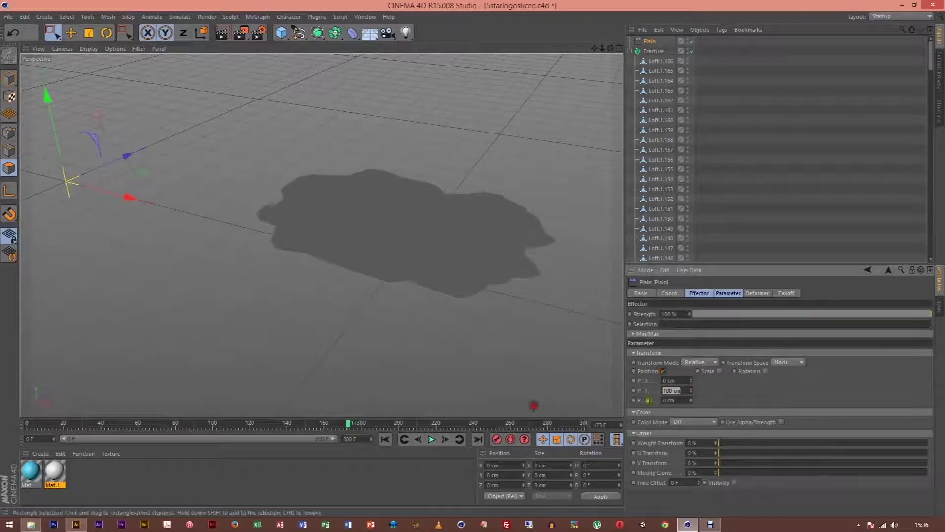
{"action": "left_click", "coordinate": [663, 372]}
{"action": "left_click", "coordinate": [664, 372]}
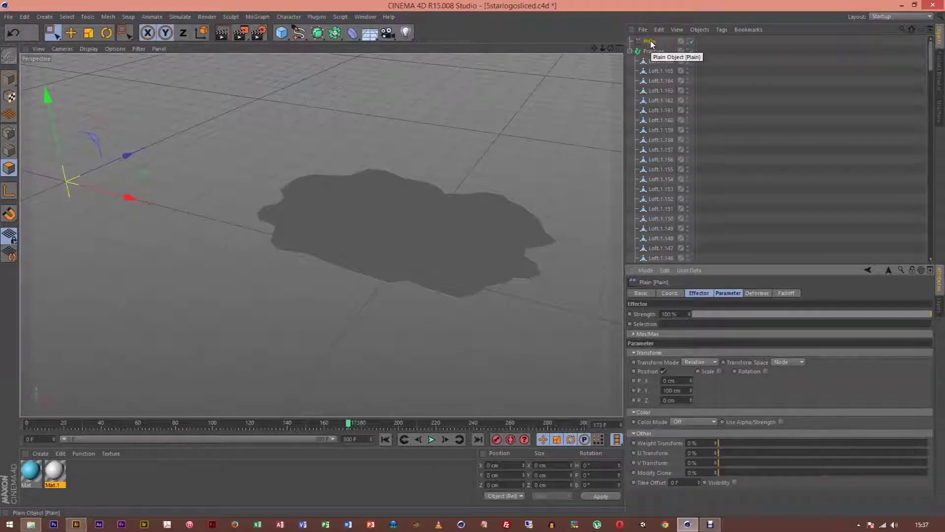
Step: Set the Plain effector's falloff shape to Sphere and move the effector over the middle of the logo
{"action": "left_click", "coordinate": [793, 294]}
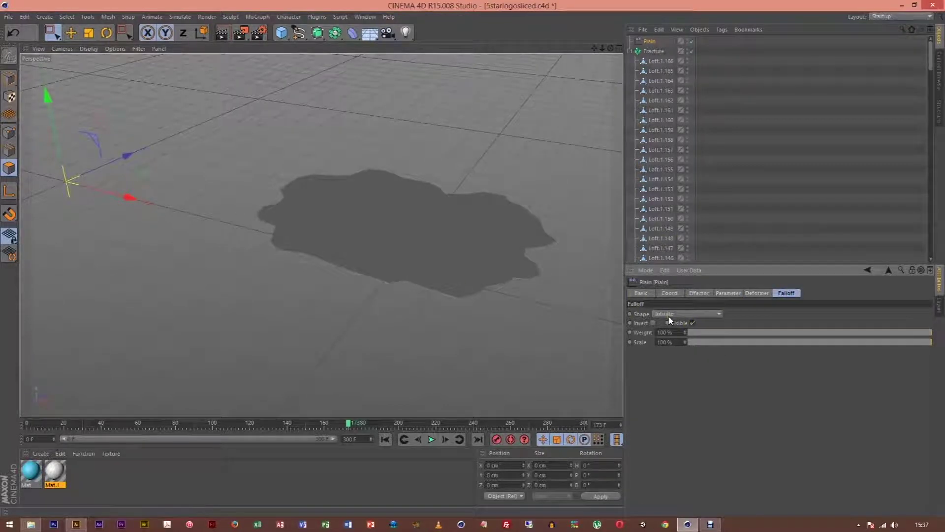
{"action": "left_click", "coordinate": [703, 315]}
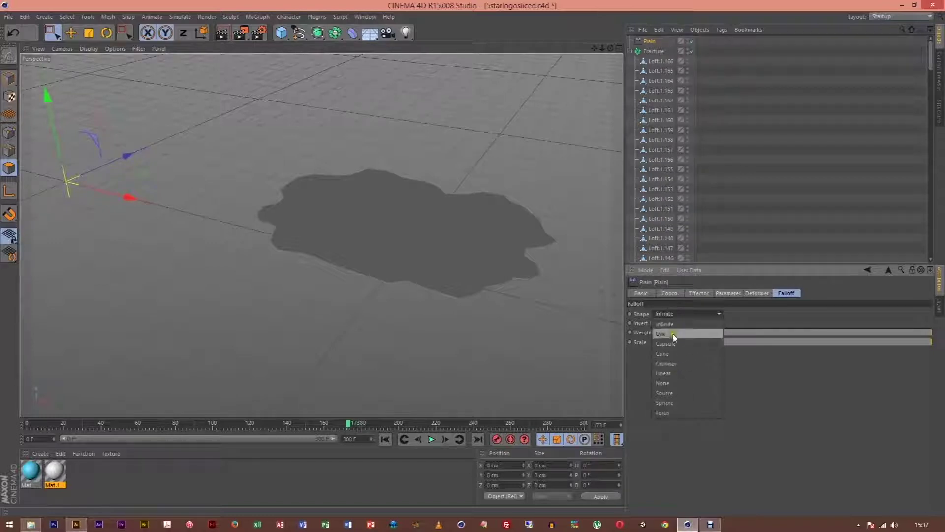
{"action": "left_click", "coordinate": [667, 403]}
{"action": "left_click_drag", "start_coordinate": [126, 198], "coordinate": [202, 220]}
{"action": "left_click_drag", "start_coordinate": [218, 226], "coordinate": [496, 342]}
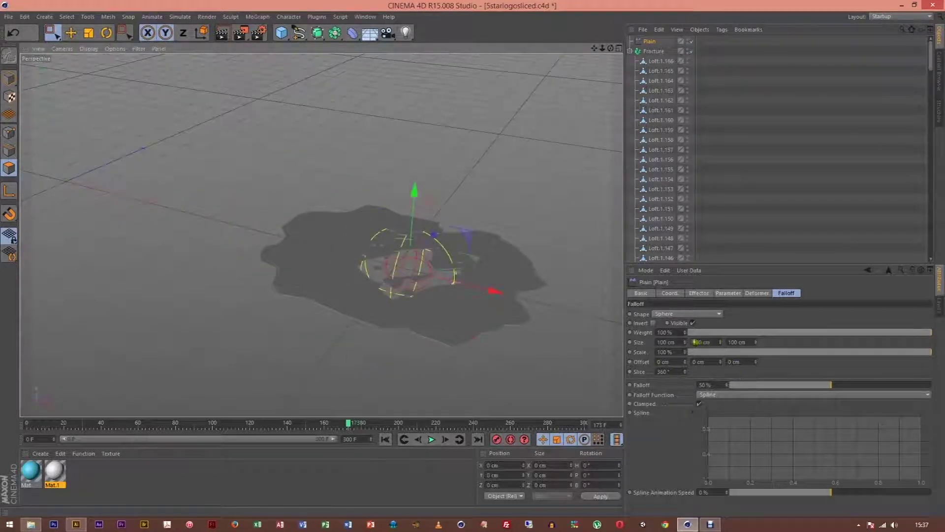
Step: Resize the spherical falloff to 107 cm in X and 247 cm in Z
{"action": "left_click_drag", "start_coordinate": [686, 342], "coordinate": [687, 343]}
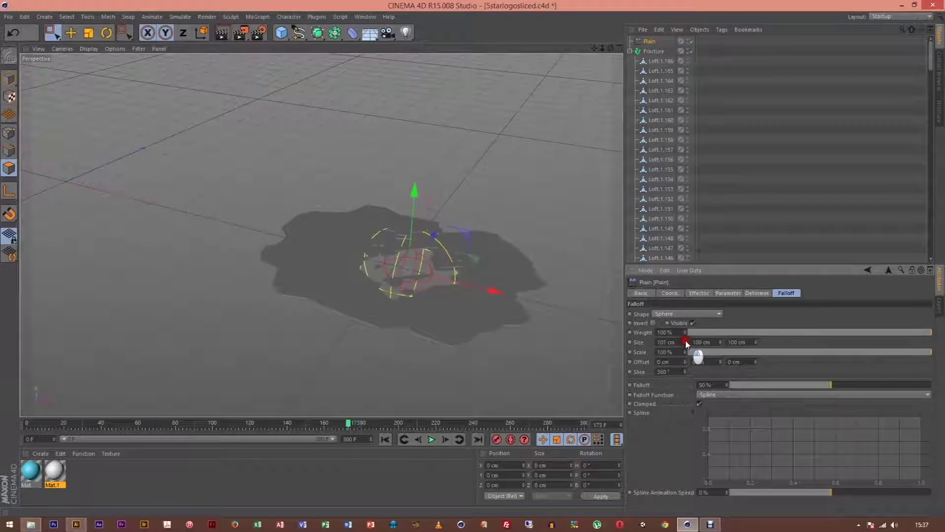
{"action": "left_click_drag", "start_coordinate": [757, 341], "coordinate": [756, 339]}
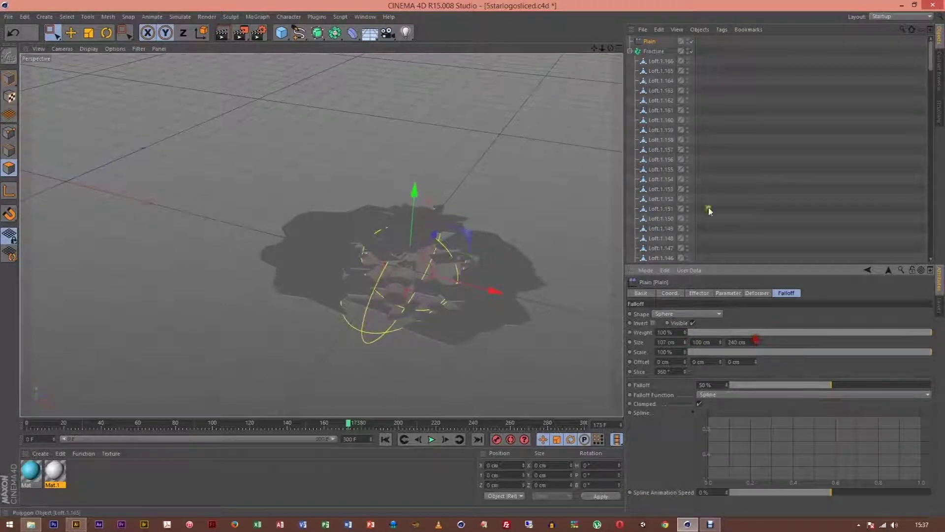
{"action": "left_click_drag", "start_coordinate": [610, 51], "coordinate": [483, 270]}
{"action": "left_click_drag", "start_coordinate": [752, 351], "coordinate": [768, 354]}
{"action": "left_click_drag", "start_coordinate": [611, 51], "coordinate": [454, 282]}
Step: Move the effector along X to beside the logo and display the scene with Gouraud Shading (Lines)
{"action": "mouse_move", "coordinate": [407, 316]}
{"action": "left_mouse_down"}
{"action": "mouse_move", "coordinate": [224, 325]}
{"action": "mouse_move", "coordinate": [432, 341]}
{"action": "mouse_move", "coordinate": [249, 338]}
{"action": "mouse_move", "coordinate": [205, 327]}
{"action": "left_mouse_up"}
{"action": "left_click", "coordinate": [88, 49]}
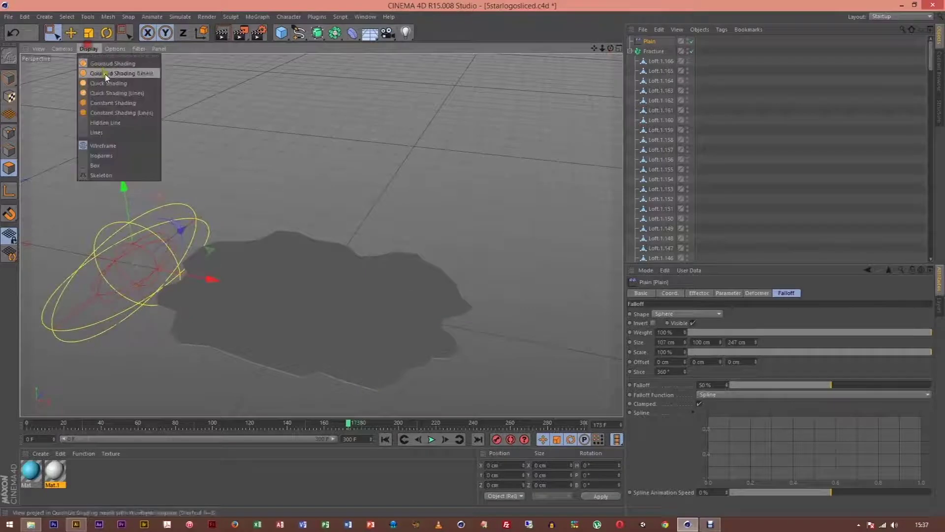
{"action": "left_click", "coordinate": [106, 74]}
{"action": "mouse_move", "coordinate": [212, 279]}
{"action": "left_mouse_down"}
{"action": "mouse_move", "coordinate": [377, 312]}
{"action": "mouse_move", "coordinate": [542, 329]}
{"action": "mouse_move", "coordinate": [181, 294]}
{"action": "left_mouse_up"}
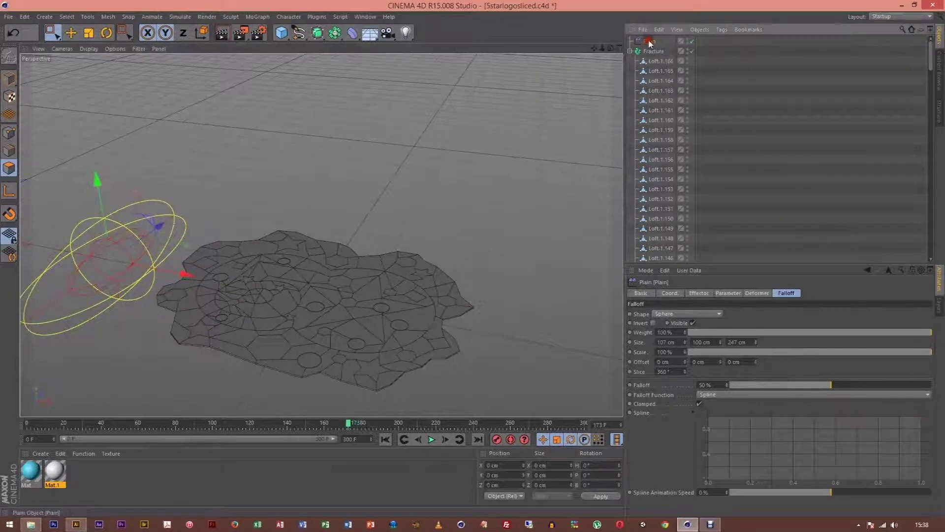
Step: Disable the Plain effector's Position parameter, enable Scale and set its Y scale to 15
{"action": "left_click", "coordinate": [700, 292]}
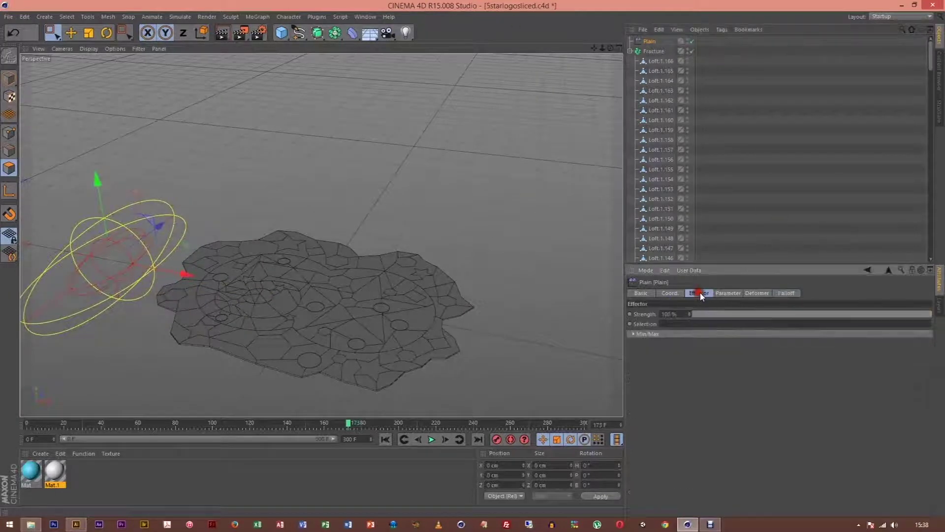
{"action": "left_click", "coordinate": [721, 293]}
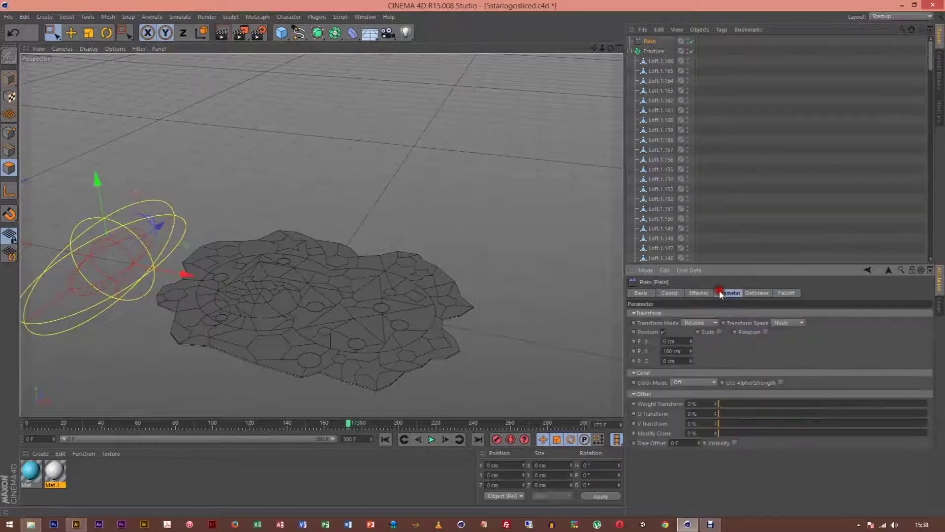
{"action": "left_click", "coordinate": [664, 332]}
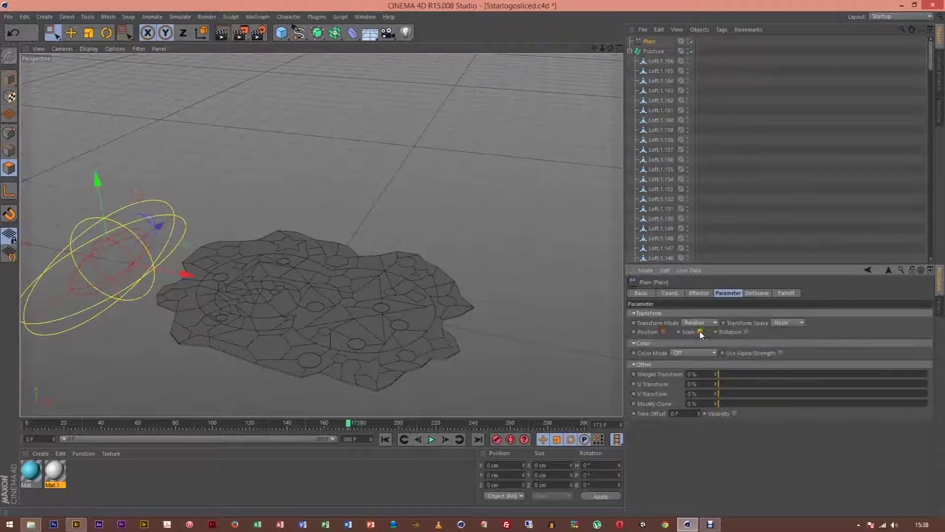
{"action": "left_click", "coordinate": [701, 332]}
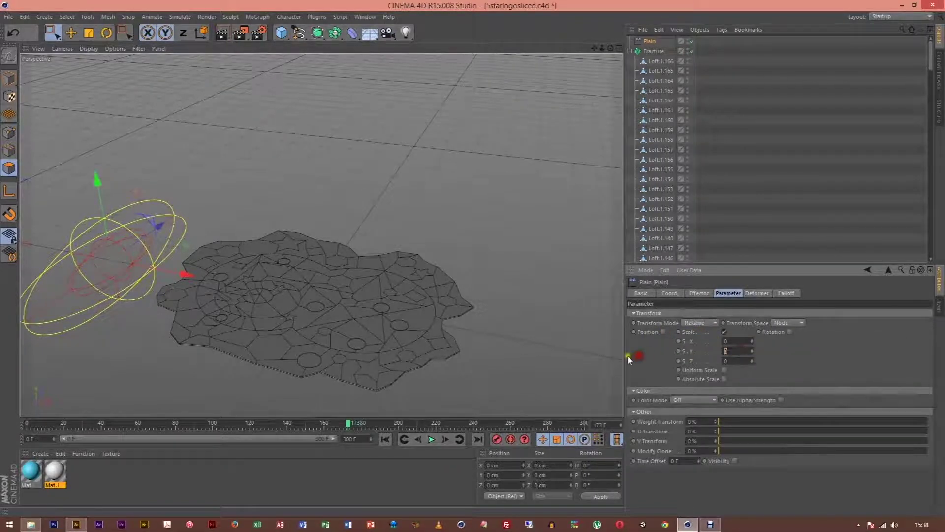
{"action": "type", "text": "1"}
{"action": "key", "text": "Return"}
{"action": "type", "text": "5"}
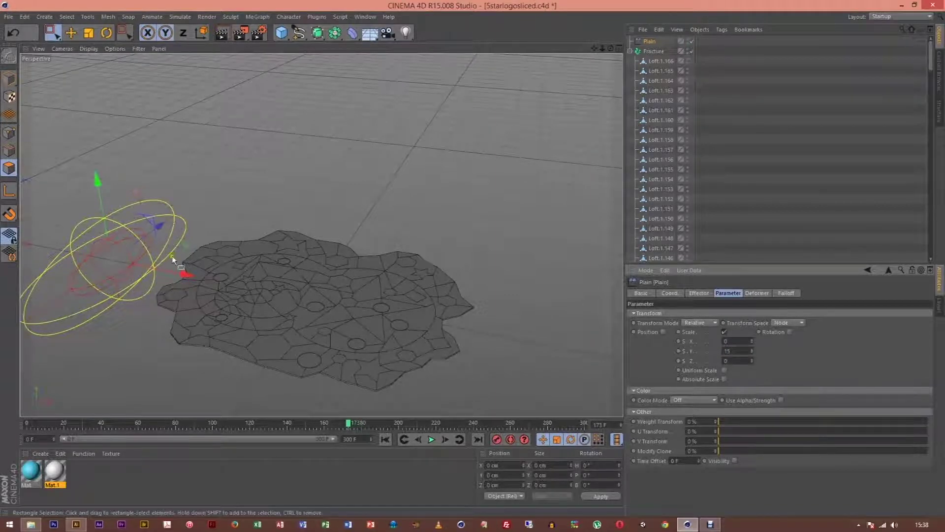
Step: Sweep the effector across the logo to test the scaling and set its Y scale to 25
{"action": "left_click_drag", "start_coordinate": [193, 280], "coordinate": [190, 305]}
{"action": "left_click", "coordinate": [727, 351]}
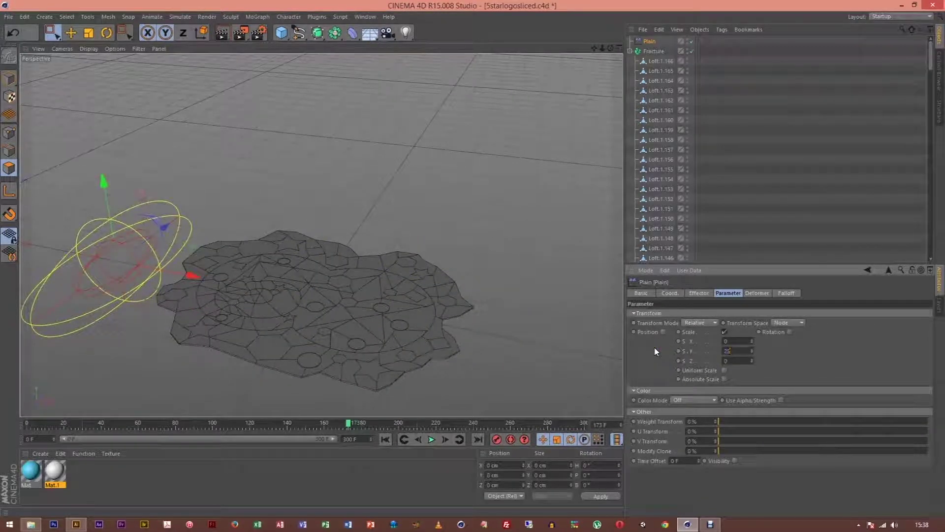
{"action": "left_click_drag", "start_coordinate": [190, 270], "coordinate": [222, 327]}
Step: Switch the display to Gouraud Shading and sweep the effector through the logo to check the scaled pieces
{"action": "left_click", "coordinate": [89, 49]}
{"action": "left_click", "coordinate": [111, 68]}
{"action": "mouse_move", "coordinate": [211, 281]}
{"action": "left_mouse_down"}
{"action": "mouse_move", "coordinate": [508, 326]}
{"action": "mouse_move", "coordinate": [159, 305]}
{"action": "mouse_move", "coordinate": [182, 307]}
{"action": "left_mouse_up"}
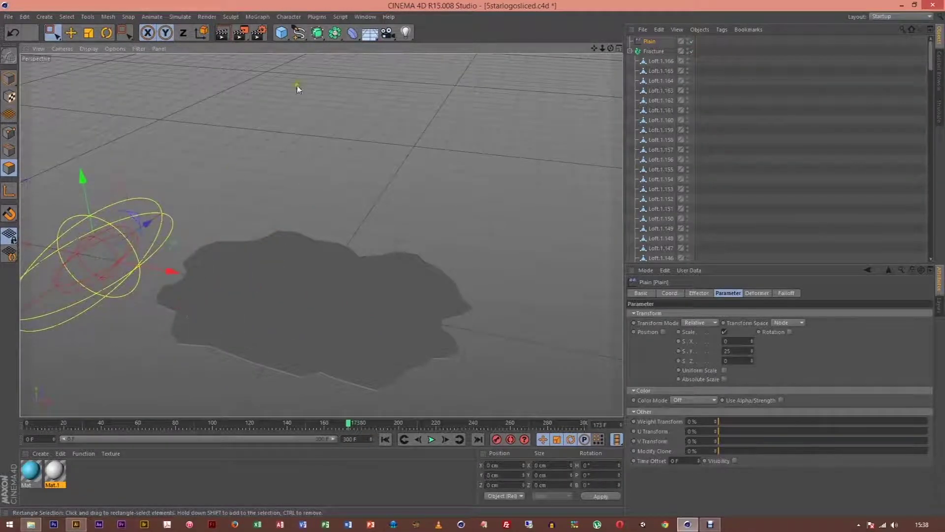
{"action": "left_click_drag", "start_coordinate": [473, 258], "coordinate": [474, 261], "text": "alt"}
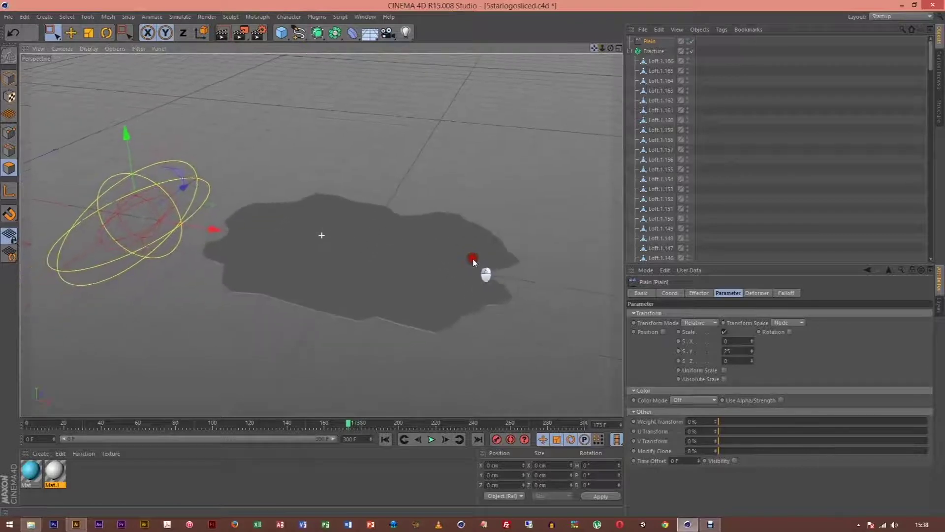
{"action": "left_click_drag", "start_coordinate": [611, 48], "coordinate": [474, 260]}
{"action": "left_click_drag", "start_coordinate": [213, 225], "coordinate": [274, 256]}
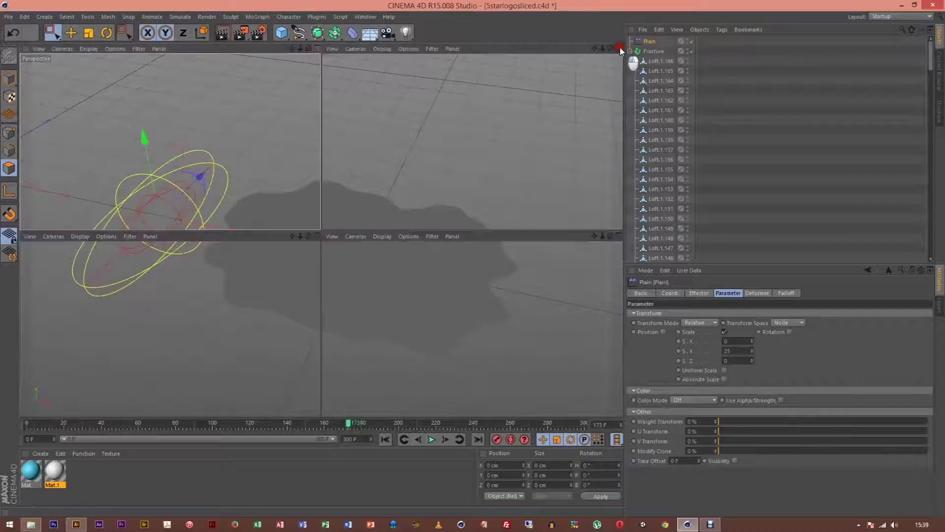
Step: In the top view, paint a MoGraph selection over the Fracture pieces around the logo's outer edge
{"action": "left_click", "coordinate": [621, 49]}
{"action": "left_click", "coordinate": [621, 49]}
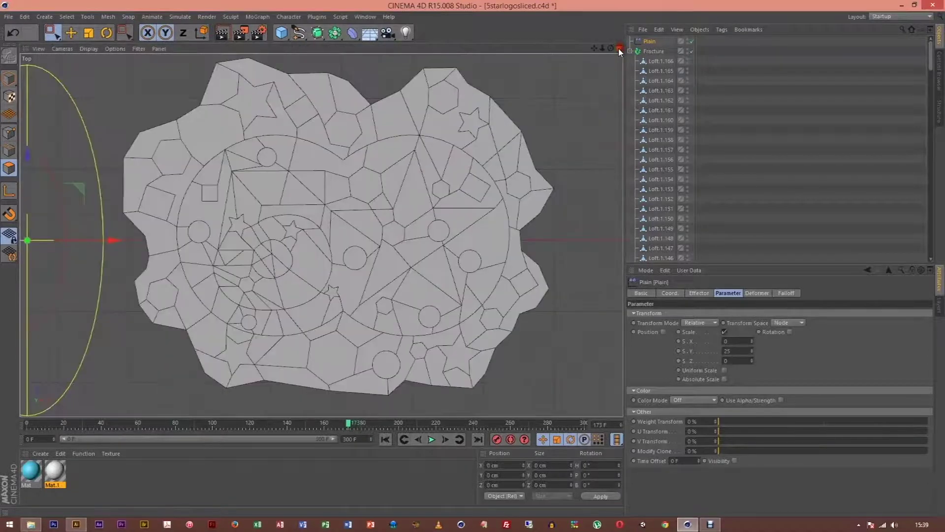
{"action": "left_click", "coordinate": [654, 51]}
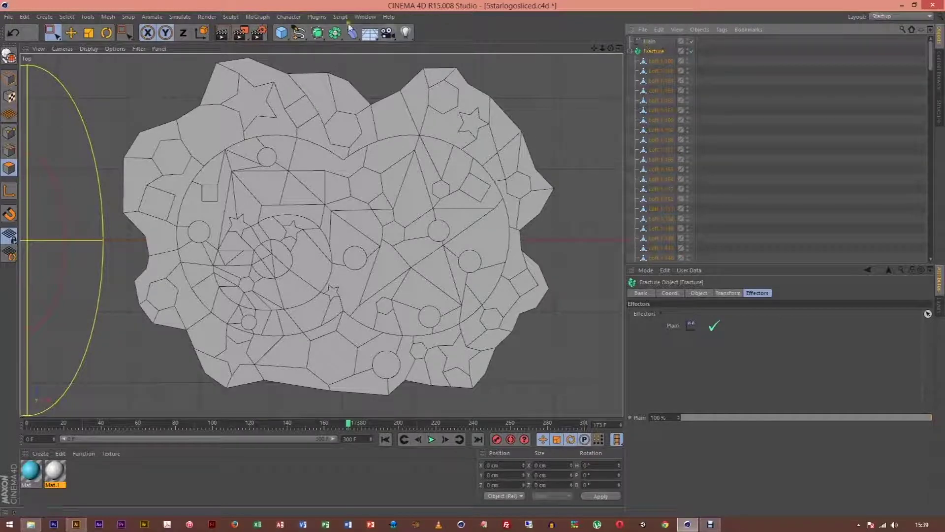
{"action": "left_click", "coordinate": [258, 17]}
{"action": "left_click", "coordinate": [274, 44]}
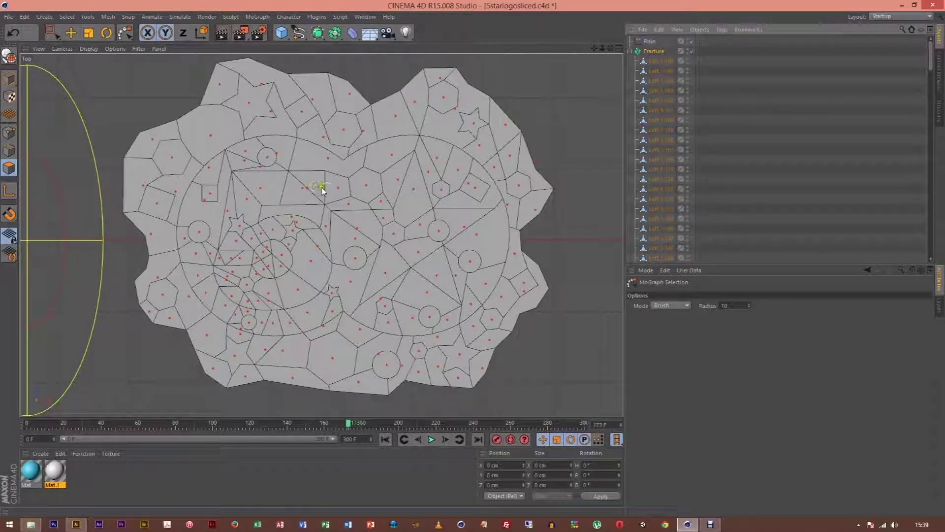
{"action": "left_click_drag", "start_coordinate": [49, 30], "coordinate": [74, 41]}
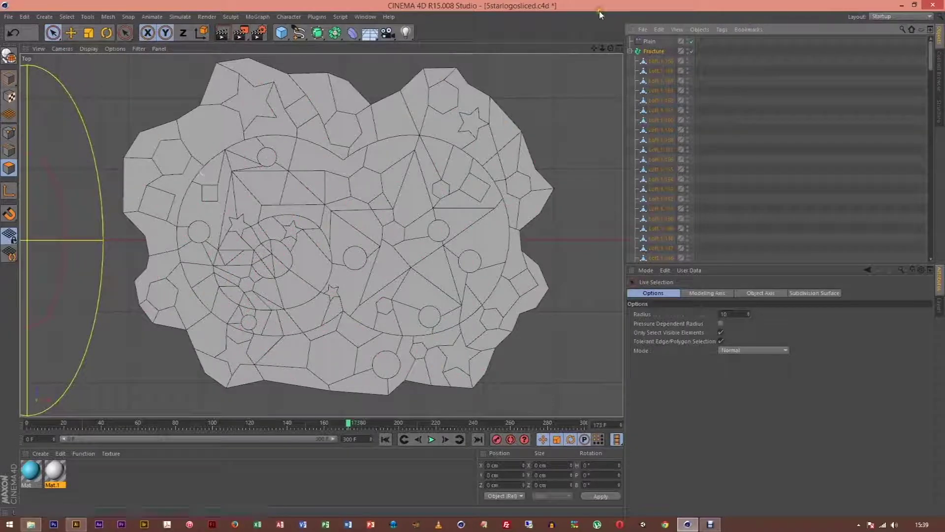
{"action": "left_click", "coordinate": [660, 52]}
{"action": "left_click", "coordinate": [257, 17]}
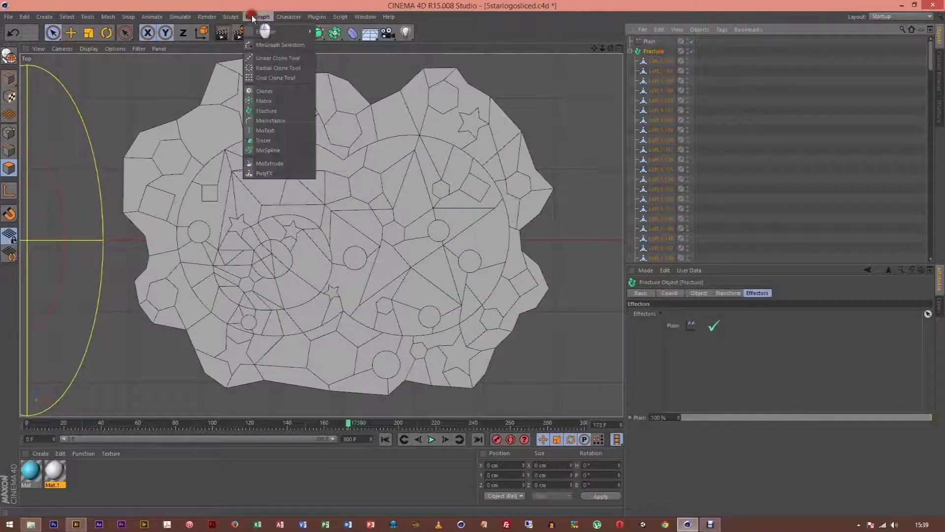
{"action": "left_click", "coordinate": [276, 44]}
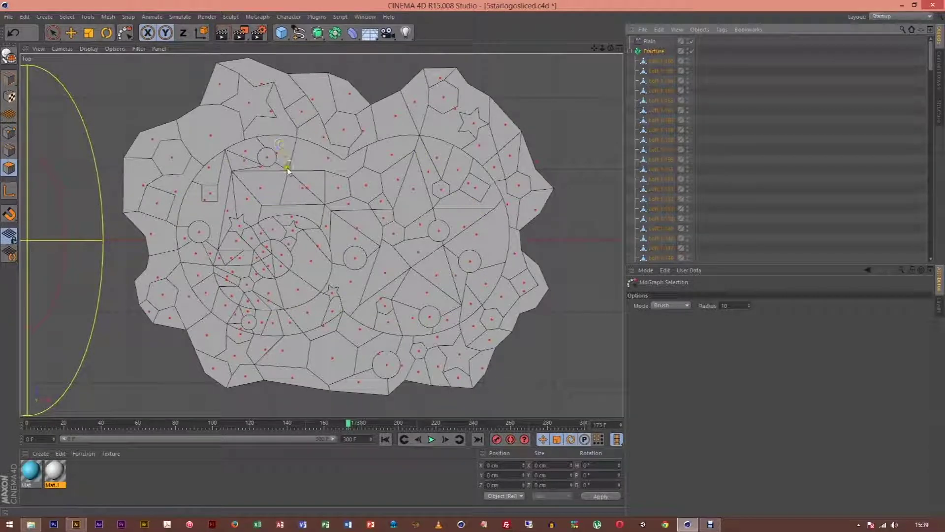
{"action": "mouse_move", "coordinate": [238, 141]}
{"action": "left_mouse_down"}
{"action": "mouse_move", "coordinate": [220, 129]}
{"action": "mouse_move", "coordinate": [177, 152]}
{"action": "mouse_move", "coordinate": [163, 142]}
{"action": "mouse_move", "coordinate": [146, 159]}
{"action": "mouse_move", "coordinate": [151, 191]}
{"action": "mouse_move", "coordinate": [170, 194]}
{"action": "mouse_move", "coordinate": [154, 235]}
{"action": "mouse_move", "coordinate": [163, 294]}
{"action": "mouse_move", "coordinate": [181, 302]}
{"action": "mouse_move", "coordinate": [179, 322]}
{"action": "mouse_move", "coordinate": [155, 321]}
{"action": "mouse_move", "coordinate": [235, 340]}
{"action": "mouse_move", "coordinate": [212, 375]}
{"action": "mouse_move", "coordinate": [245, 376]}
{"action": "mouse_move", "coordinate": [276, 351]}
{"action": "mouse_move", "coordinate": [289, 378]}
{"action": "mouse_move", "coordinate": [331, 359]}
{"action": "mouse_move", "coordinate": [325, 336]}
{"action": "mouse_move", "coordinate": [353, 330]}
{"action": "mouse_move", "coordinate": [373, 359]}
{"action": "mouse_move", "coordinate": [409, 370]}
{"action": "mouse_move", "coordinate": [348, 379]}
{"action": "mouse_move", "coordinate": [372, 387]}
{"action": "mouse_move", "coordinate": [436, 345]}
{"action": "mouse_move", "coordinate": [454, 383]}
{"action": "mouse_move", "coordinate": [489, 367]}
{"action": "mouse_move", "coordinate": [473, 328]}
{"action": "mouse_move", "coordinate": [517, 290]}
{"action": "mouse_move", "coordinate": [508, 202]}
{"action": "mouse_move", "coordinate": [523, 191]}
{"action": "mouse_move", "coordinate": [528, 198]}
{"action": "mouse_move", "coordinate": [529, 162]}
{"action": "mouse_move", "coordinate": [494, 167]}
{"action": "mouse_move", "coordinate": [481, 143]}
{"action": "mouse_move", "coordinate": [516, 127]}
{"action": "mouse_move", "coordinate": [482, 125]}
{"action": "mouse_move", "coordinate": [436, 91]}
{"action": "mouse_move", "coordinate": [435, 76]}
{"action": "mouse_move", "coordinate": [362, 137]}
{"action": "mouse_move", "coordinate": [341, 129]}
{"action": "mouse_move", "coordinate": [324, 142]}
{"action": "mouse_move", "coordinate": [299, 109]}
{"action": "mouse_move", "coordinate": [359, 95]}
{"action": "mouse_move", "coordinate": [268, 108]}
{"action": "mouse_move", "coordinate": [253, 99]}
{"action": "mouse_move", "coordinate": [266, 84]}
{"action": "mouse_move", "coordinate": [208, 86]}
{"action": "left_mouse_up"}
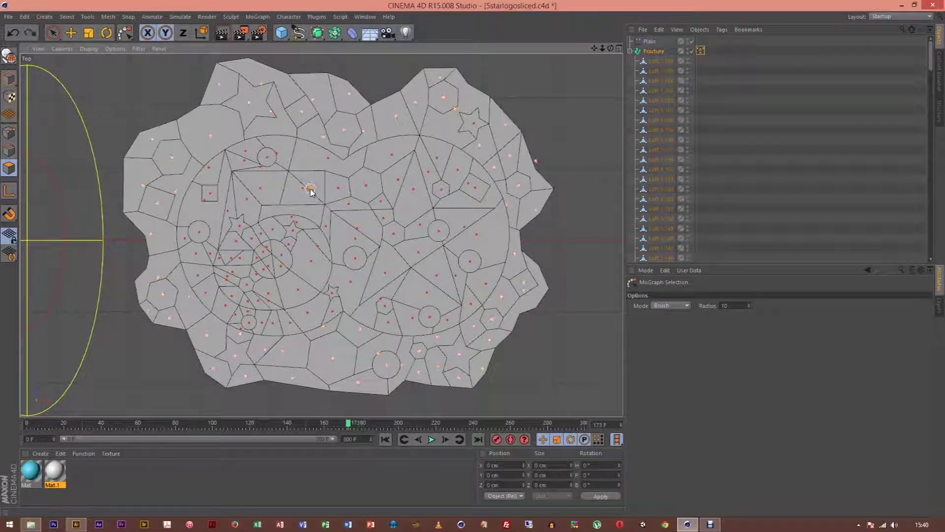
Step: Extend the MoGraph selection to pieces inside the 5 and the star
{"action": "mouse_move", "coordinate": [302, 190]}
{"action": "left_mouse_down"}
{"action": "mouse_move", "coordinate": [261, 186]}
{"action": "mouse_move", "coordinate": [250, 197]}
{"action": "mouse_move", "coordinate": [238, 252]}
{"action": "mouse_move", "coordinate": [235, 221]}
{"action": "mouse_move", "coordinate": [240, 232]}
{"action": "mouse_move", "coordinate": [293, 223]}
{"action": "left_mouse_up"}
{"action": "mouse_move", "coordinate": [313, 248]}
{"action": "left_mouse_down"}
{"action": "mouse_move", "coordinate": [310, 270]}
{"action": "mouse_move", "coordinate": [267, 300]}
{"action": "mouse_move", "coordinate": [257, 302]}
{"action": "mouse_move", "coordinate": [253, 278]}
{"action": "mouse_move", "coordinate": [232, 279]}
{"action": "mouse_move", "coordinate": [235, 289]}
{"action": "mouse_move", "coordinate": [232, 273]}
{"action": "mouse_move", "coordinate": [269, 304]}
{"action": "left_mouse_up"}
{"action": "mouse_move", "coordinate": [411, 182]}
{"action": "left_mouse_down"}
{"action": "mouse_move", "coordinate": [421, 205]}
{"action": "mouse_move", "coordinate": [386, 219]}
{"action": "mouse_move", "coordinate": [393, 228]}
{"action": "mouse_move", "coordinate": [360, 228]}
{"action": "mouse_move", "coordinate": [380, 232]}
{"action": "mouse_move", "coordinate": [387, 261]}
{"action": "mouse_move", "coordinate": [431, 262]}
{"action": "mouse_move", "coordinate": [437, 273]}
{"action": "mouse_move", "coordinate": [438, 232]}
{"action": "mouse_move", "coordinate": [456, 227]}
{"action": "mouse_move", "coordinate": [415, 220]}
{"action": "left_mouse_up"}
Step: Return to the perspective view and assign the Fracture's MoGraph Selection tag as the Plain effector's selection
{"action": "left_click", "coordinate": [620, 47]}
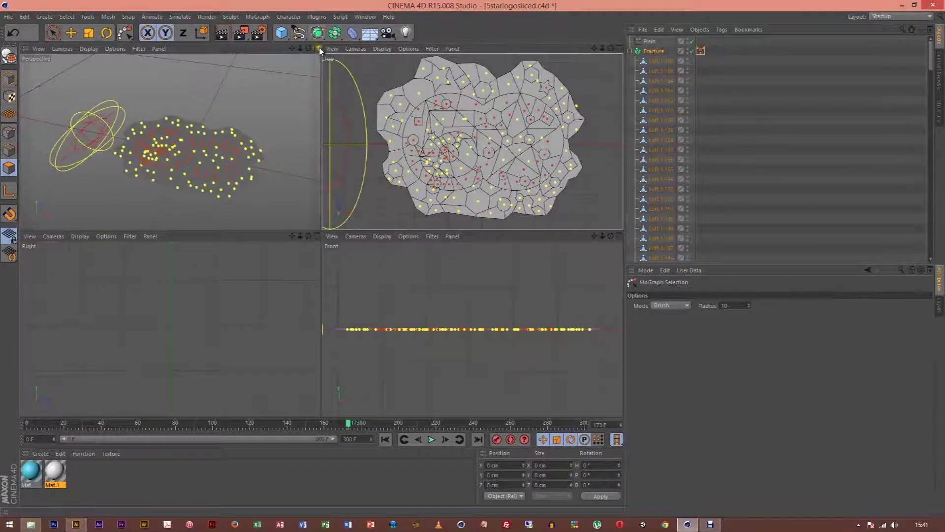
{"action": "left_click", "coordinate": [318, 47]}
{"action": "left_click", "coordinate": [649, 42]}
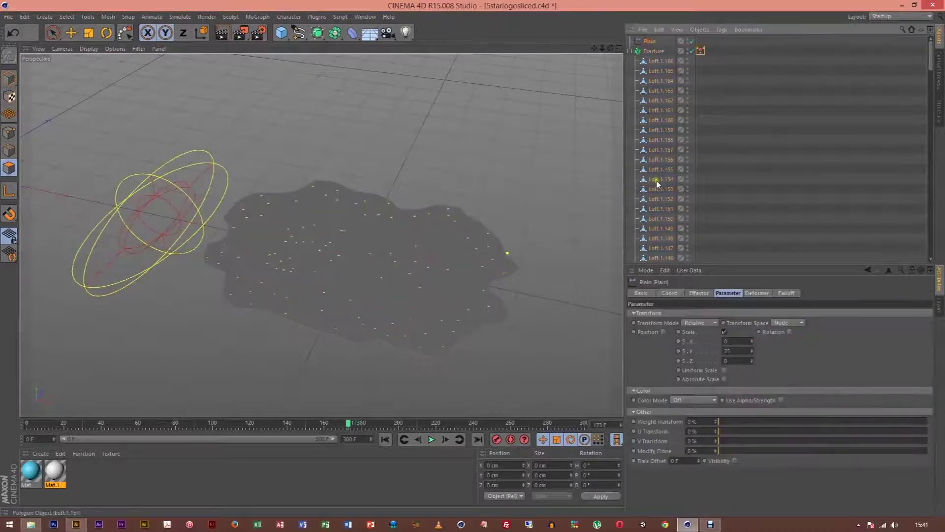
{"action": "left_click", "coordinate": [706, 293]}
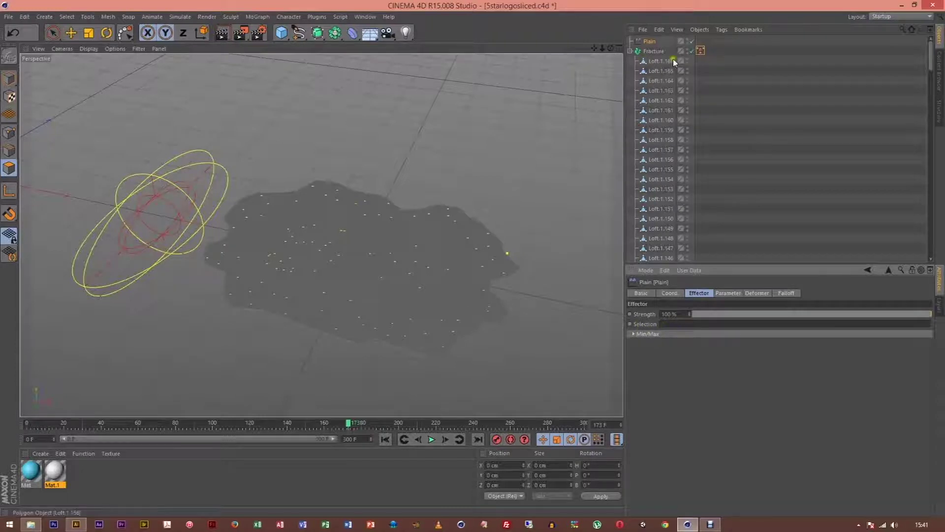
{"action": "left_click_drag", "start_coordinate": [700, 51], "coordinate": [675, 327]}
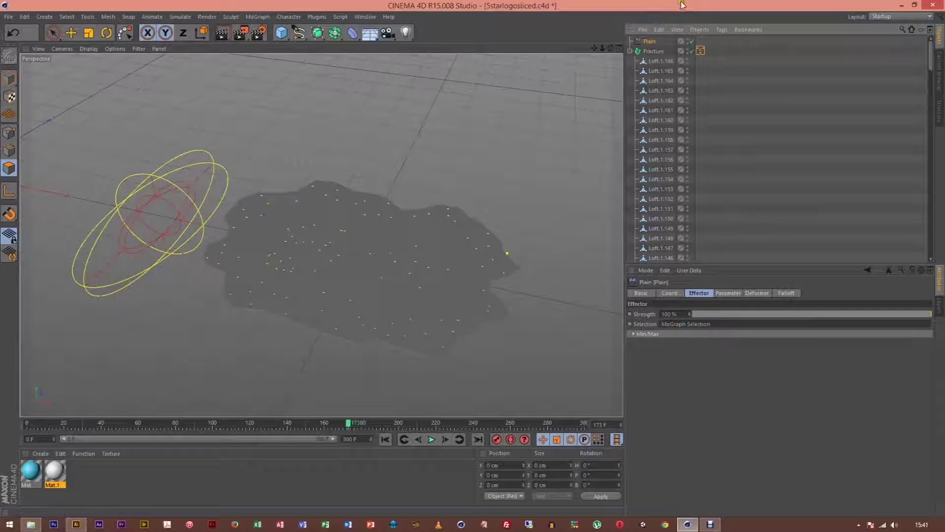
Step: Rename the MoGraph Selection tag to random and assign it again as the Plain effector's selection
{"action": "left_click", "coordinate": [702, 51]}
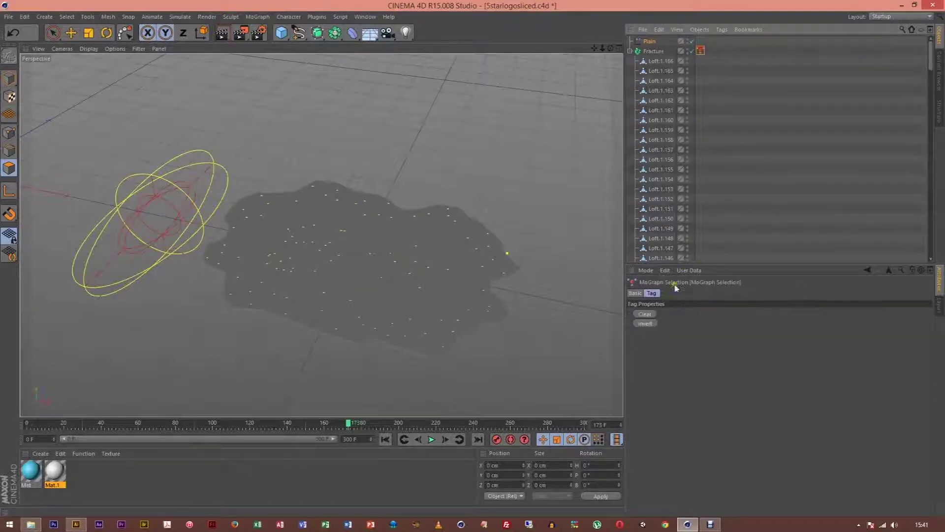
{"action": "left_click", "coordinate": [636, 294]}
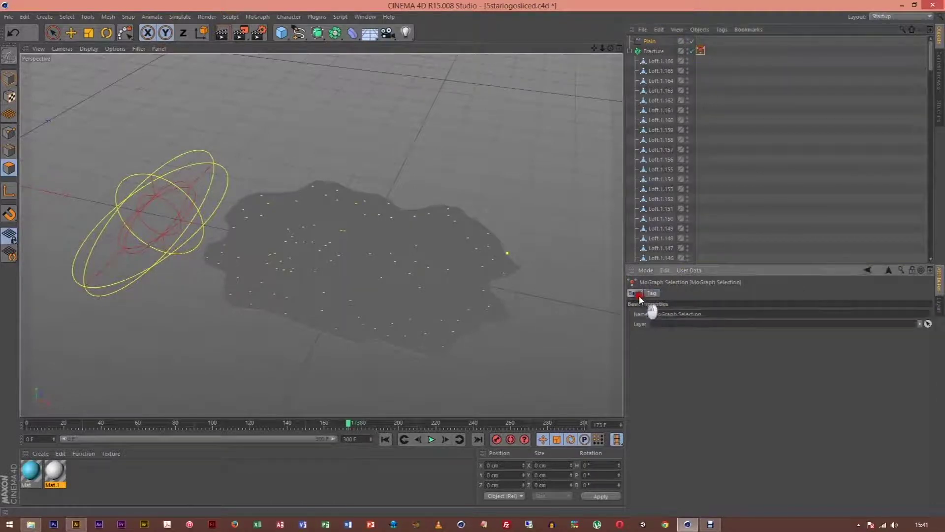
{"action": "left_click", "coordinate": [705, 314]}
{"action": "type", "text": "ma"}
{"action": "left_click", "coordinate": [653, 44]}
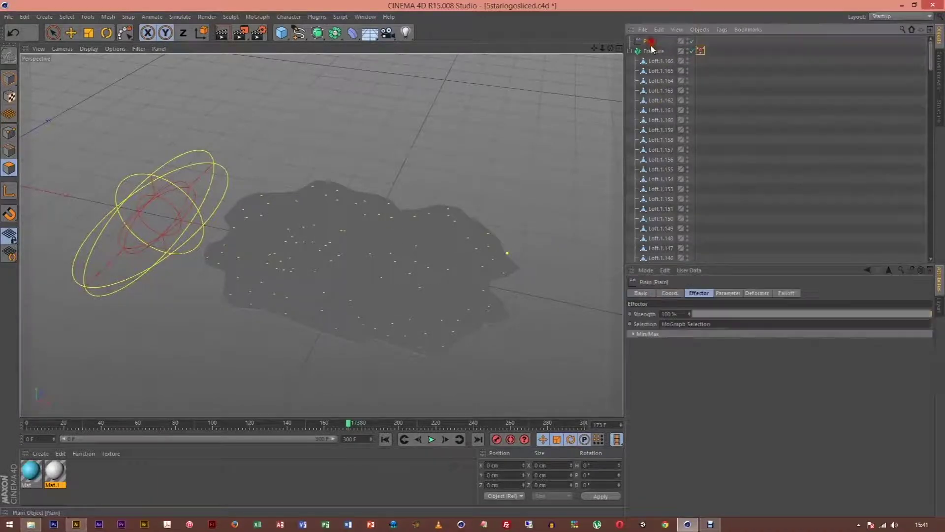
{"action": "left_click_drag", "start_coordinate": [701, 50], "coordinate": [699, 326]}
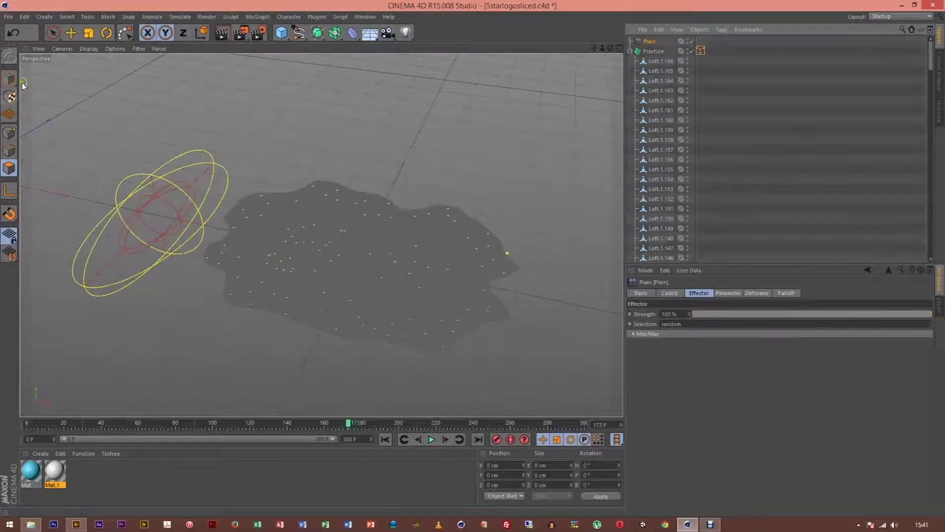
Step: Sweep the Plain effector through the logo to test the selection and park it farther out along X
{"action": "left_click", "coordinate": [71, 32]}
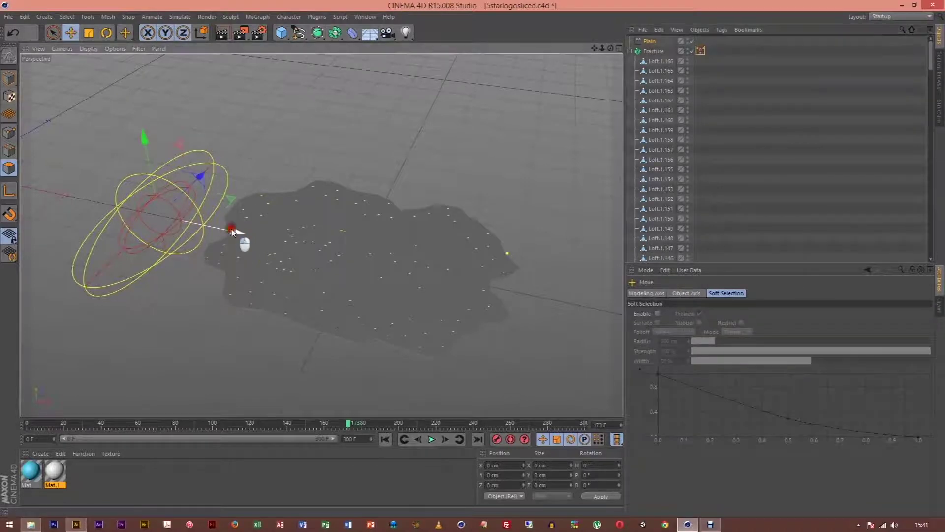
{"action": "left_click_drag", "start_coordinate": [232, 230], "coordinate": [191, 254]}
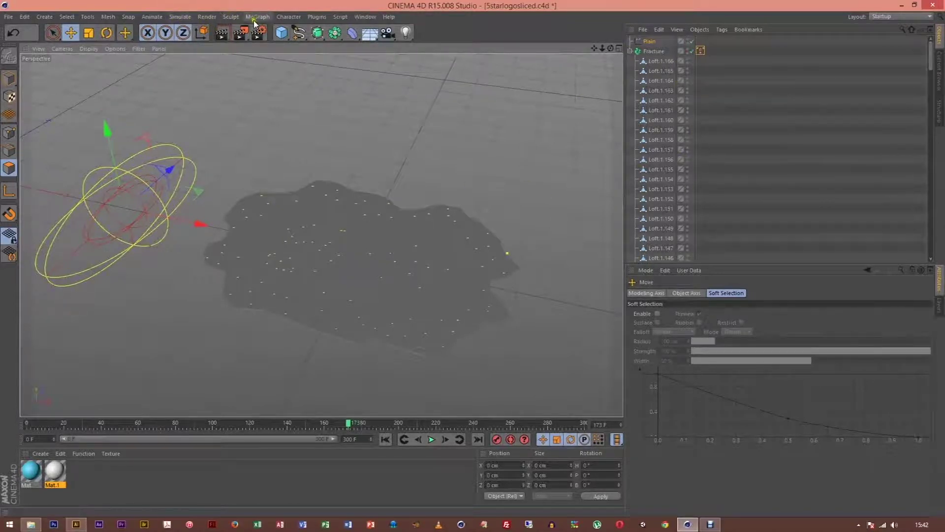
Step: Add a second Plain effector to the Fracture object and parent it under the first Plain effector
{"action": "left_click", "coordinate": [654, 51]}
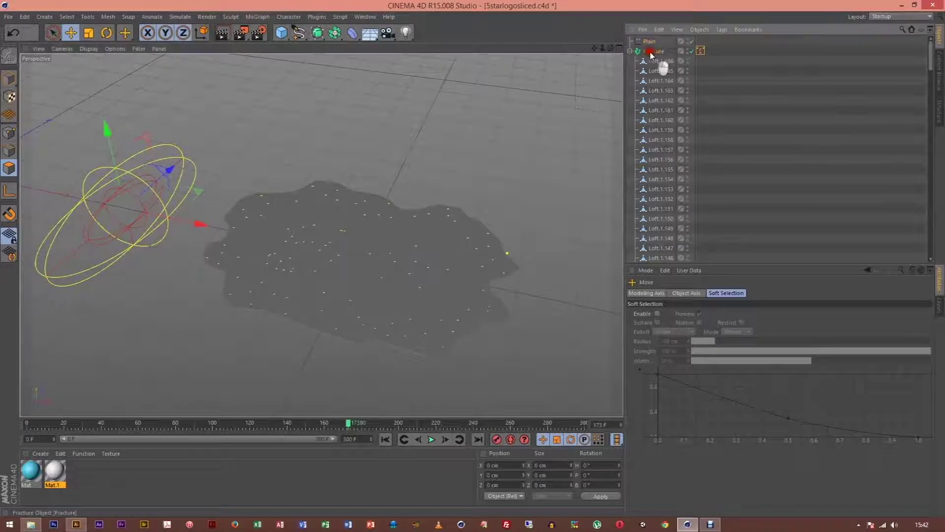
{"action": "left_click", "coordinate": [257, 17]}
{"action": "mouse_move", "coordinate": [284, 32]}
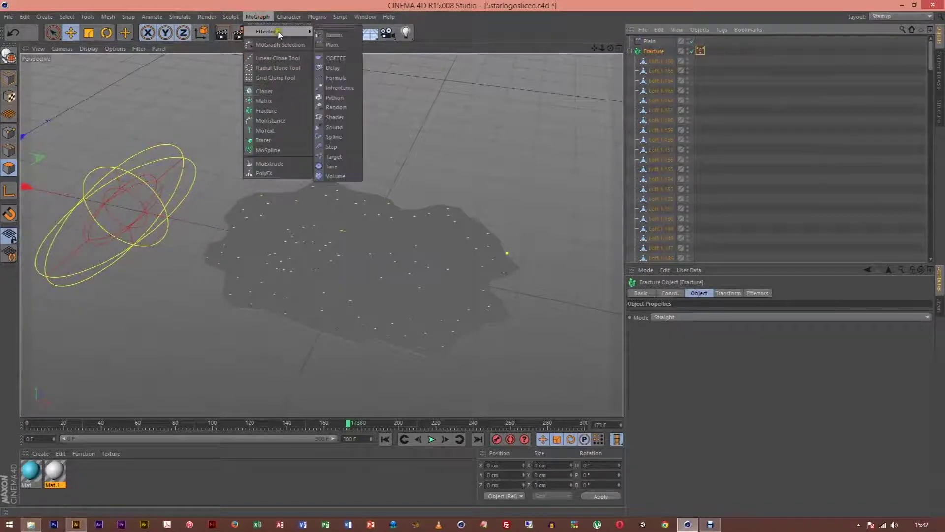
{"action": "left_click", "coordinate": [333, 45]}
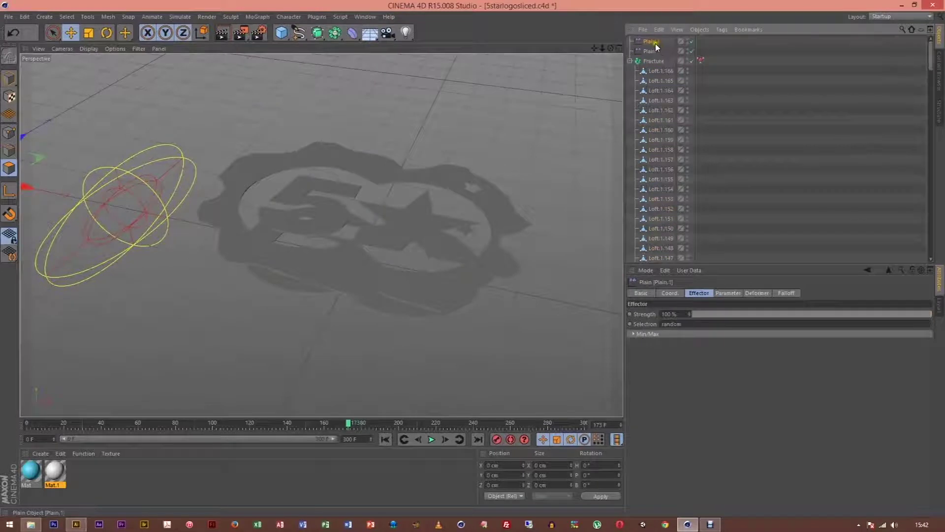
{"action": "left_click_drag", "start_coordinate": [651, 48], "coordinate": [650, 54]}
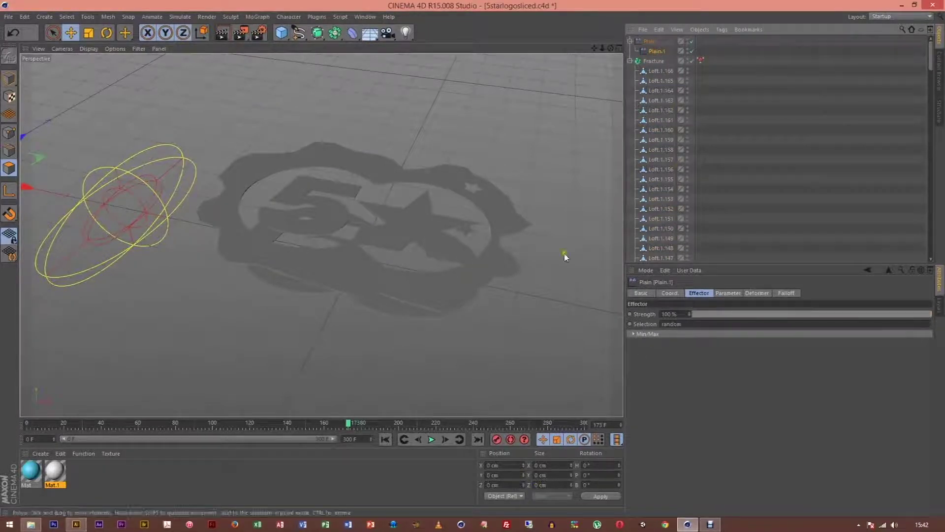
{"action": "left_click", "coordinate": [652, 43]}
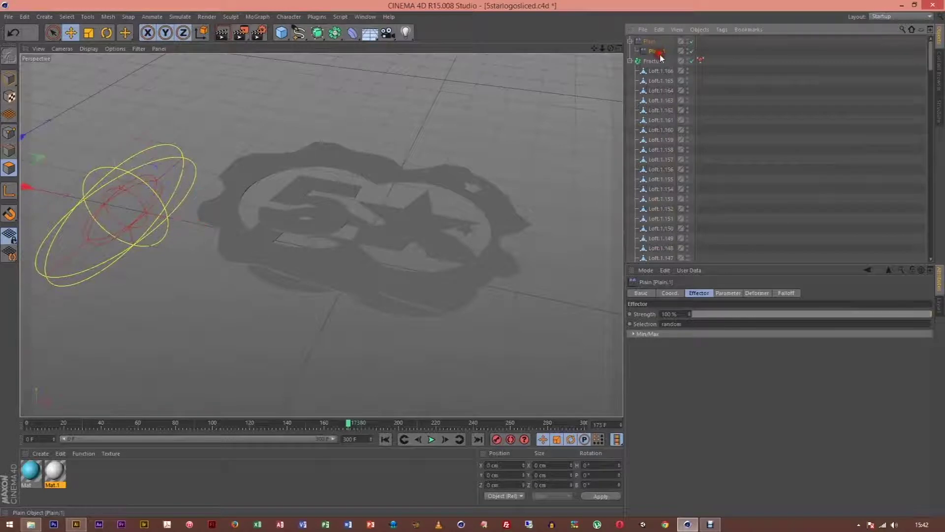
{"action": "left_click", "coordinate": [646, 41]}
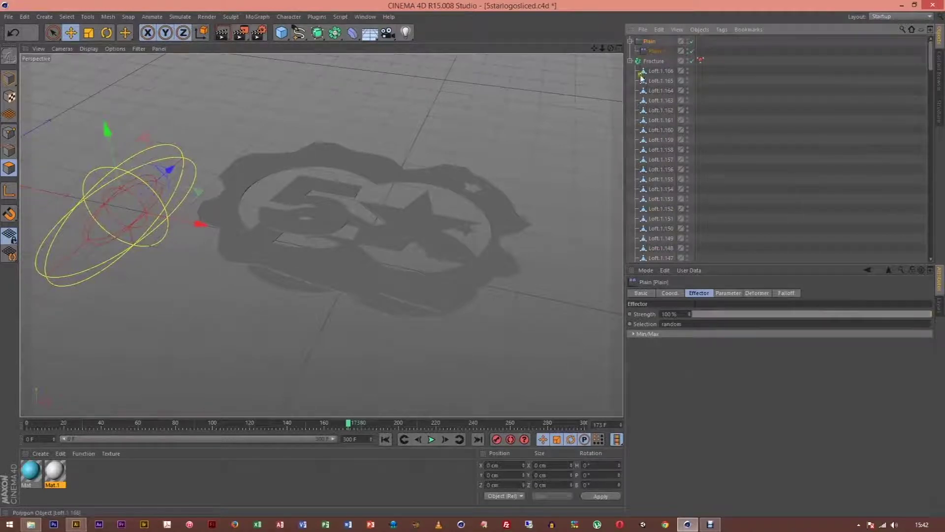
Step: Set the falloff shape of the nested Plain.1 effector to Linear
{"action": "left_click", "coordinate": [653, 52]}
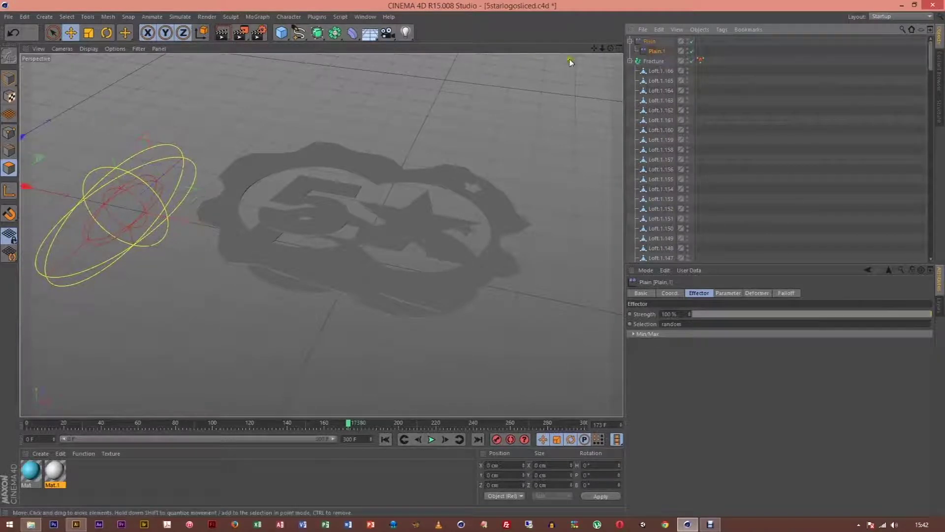
{"action": "left_click", "coordinate": [788, 293]}
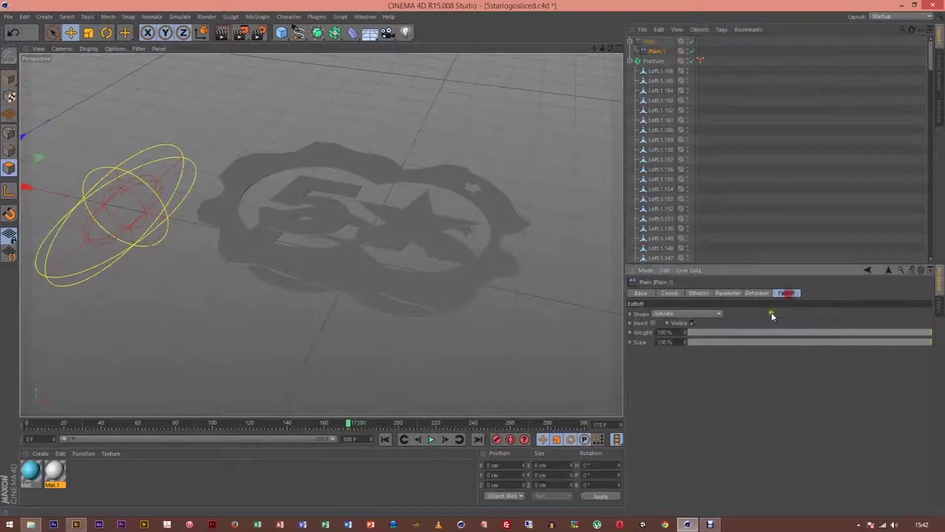
{"action": "left_click", "coordinate": [687, 314]}
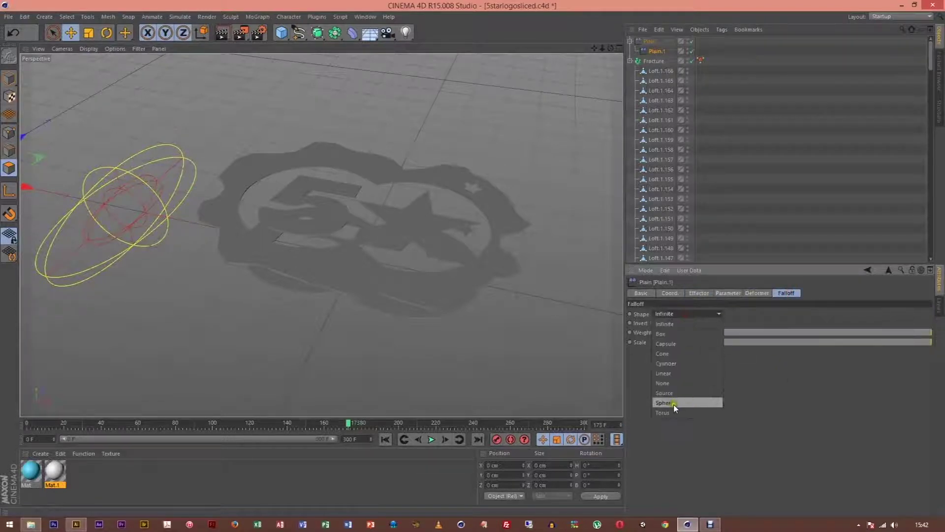
{"action": "left_click", "coordinate": [677, 373]}
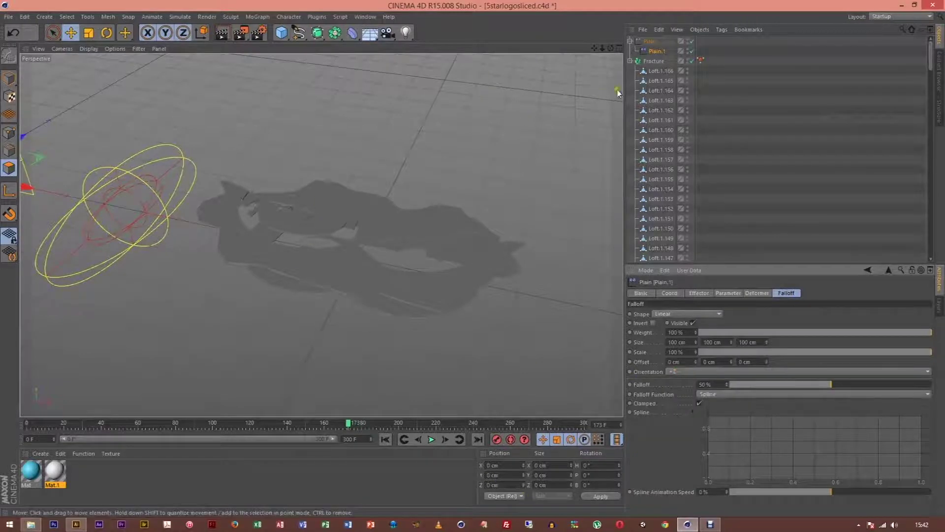
Step: Rotate Plain.1 so its Z axis points toward the logo and move it along X onto the first effector
{"action": "left_click_drag", "start_coordinate": [594, 49], "coordinate": [507, 257]}
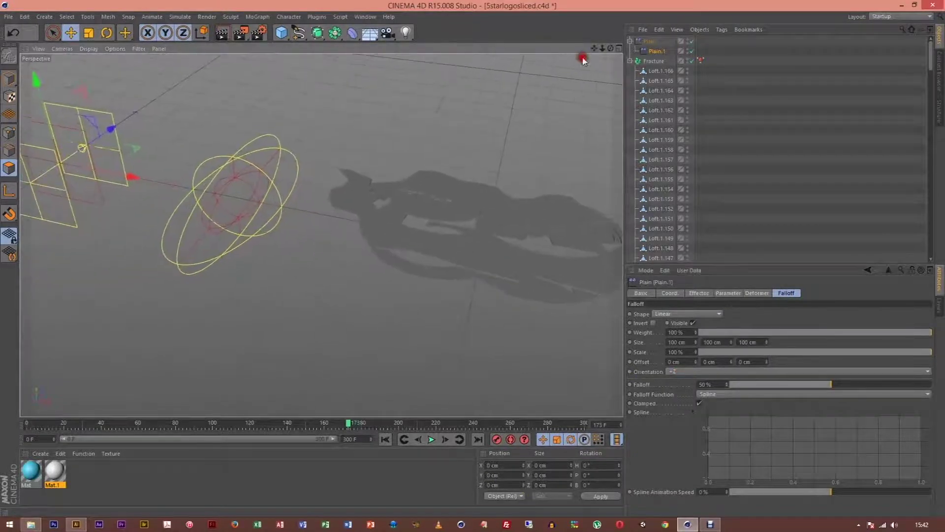
{"action": "left_click", "coordinate": [105, 32]}
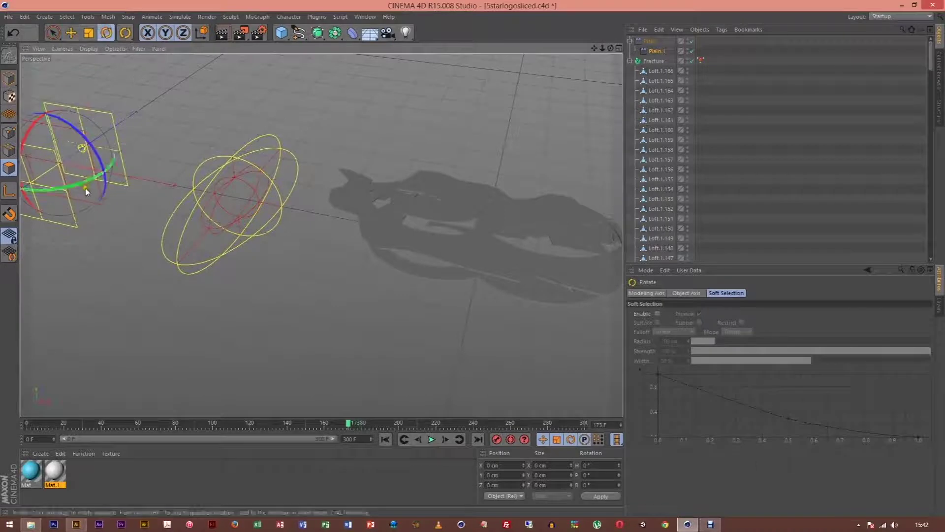
{"action": "left_click_drag", "start_coordinate": [90, 178], "coordinate": [25, 188]}
{"action": "left_click", "coordinate": [71, 33]}
{"action": "left_click_drag", "start_coordinate": [134, 178], "coordinate": [310, 191]}
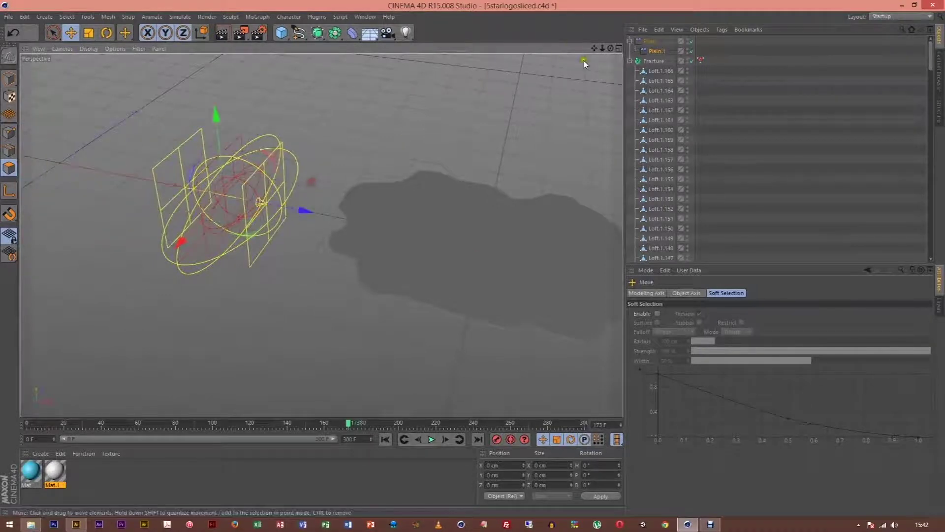
Step: Align the centre of Plain.1 with the centre of the first Plain effector in the top view
{"action": "left_click", "coordinate": [618, 48]}
{"action": "left_click", "coordinate": [618, 48]}
{"action": "scroll", "coordinate": [486, 270], "scroll_direction": "down", "scroll_amount": 3}
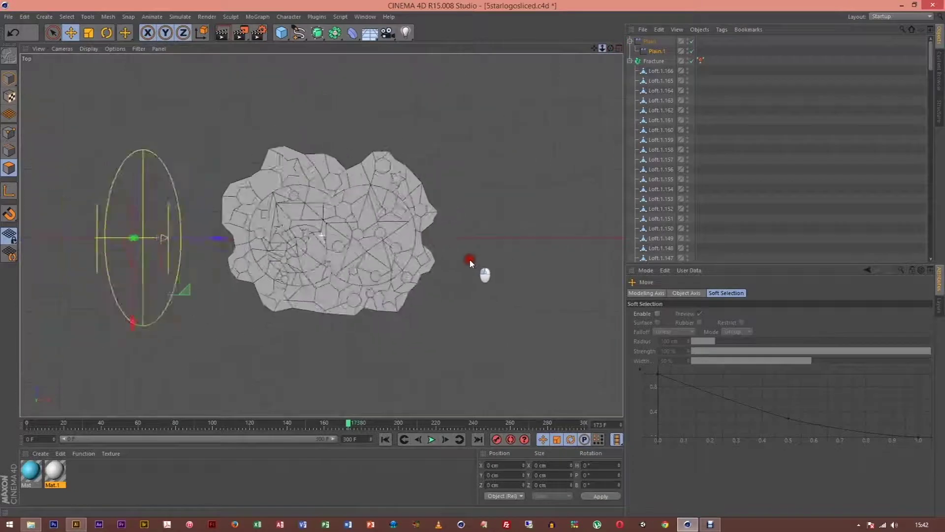
{"action": "left_click_drag", "start_coordinate": [211, 239], "coordinate": [221, 240]}
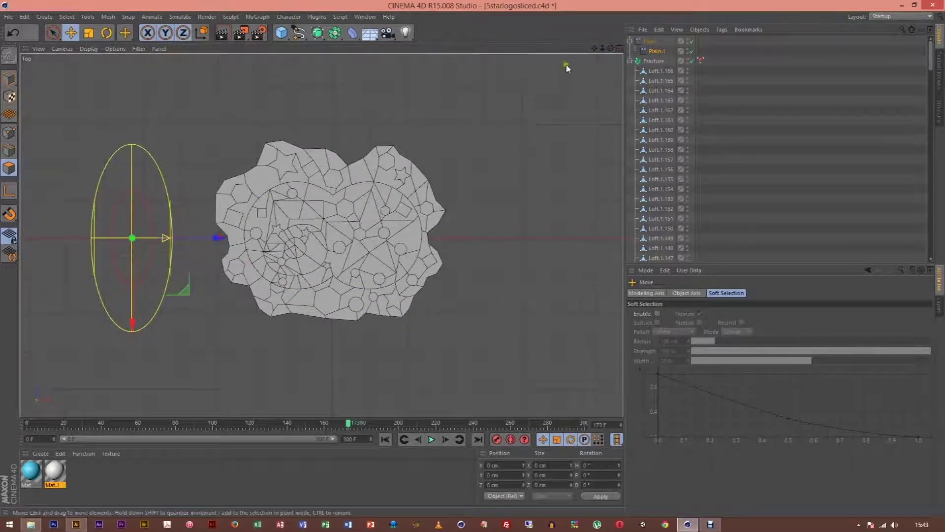
Step: Try moving Plain.1 toward the logo in the perspective view, and undo the move
{"action": "left_click", "coordinate": [620, 49]}
{"action": "left_click", "coordinate": [315, 48]}
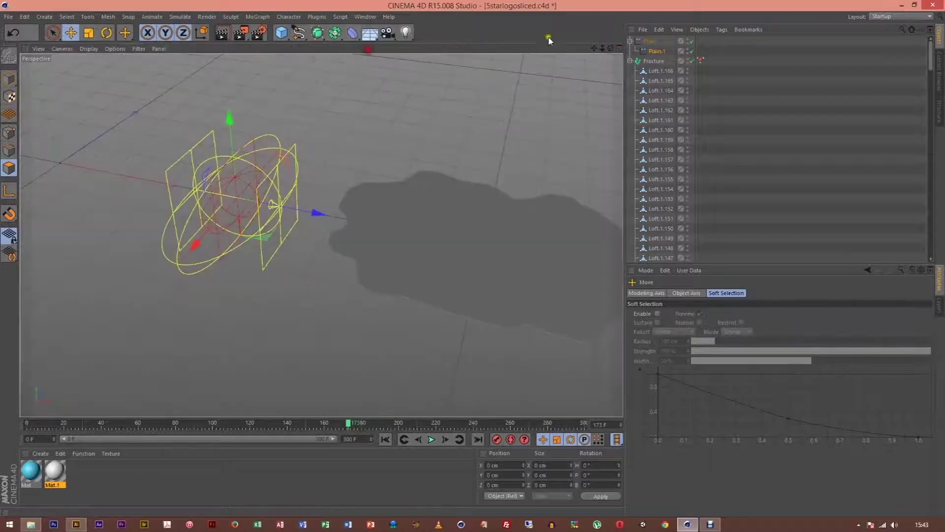
{"action": "mouse_move", "coordinate": [595, 49]}
{"action": "left_mouse_down"}
{"action": "mouse_move", "coordinate": [473, 259]}
{"action": "mouse_move", "coordinate": [607, 52]}
{"action": "mouse_move", "coordinate": [474, 263]}
{"action": "mouse_move", "coordinate": [603, 52]}
{"action": "left_mouse_up"}
{"action": "left_click_drag", "start_coordinate": [473, 258], "coordinate": [594, 48]}
{"action": "left_click_drag", "start_coordinate": [219, 200], "coordinate": [284, 213]}
{"action": "key", "text": "ctrl+z"}
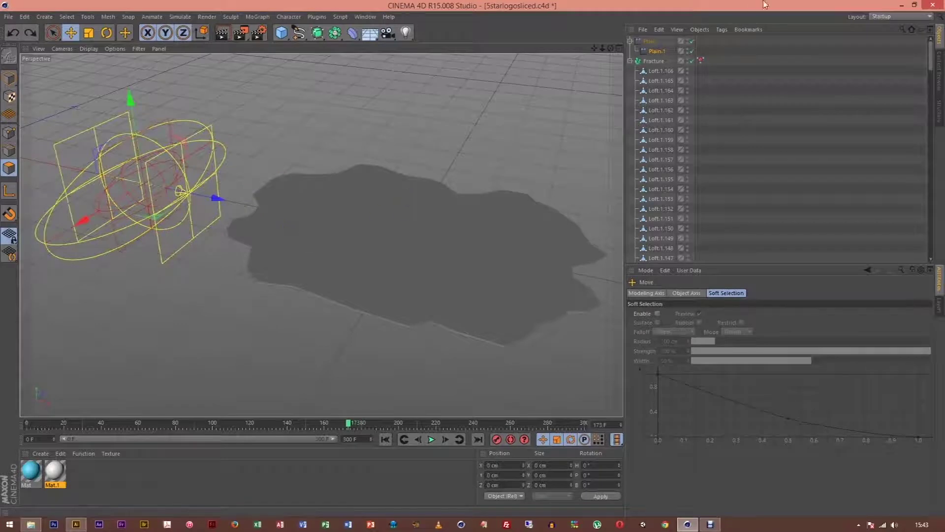
Step: Disable Position and enable Scale on the Plain.1 effector, and set its Y scale to 20
{"action": "left_click", "coordinate": [657, 51]}
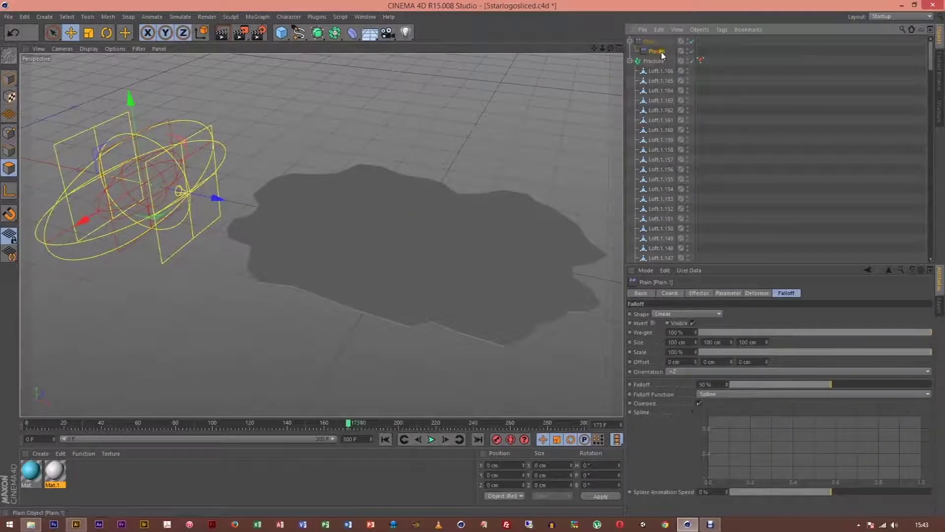
{"action": "left_click", "coordinate": [699, 294]}
{"action": "left_click", "coordinate": [728, 293]}
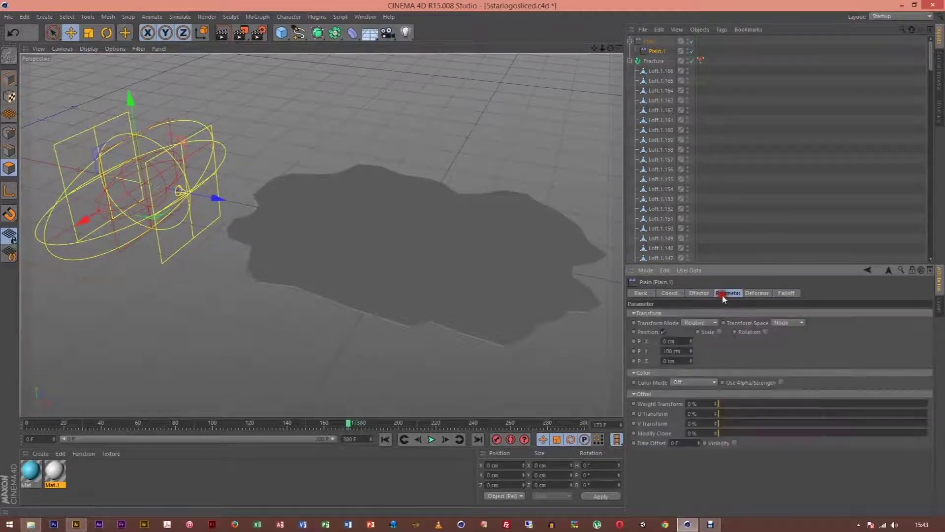
{"action": "left_click", "coordinate": [665, 332]}
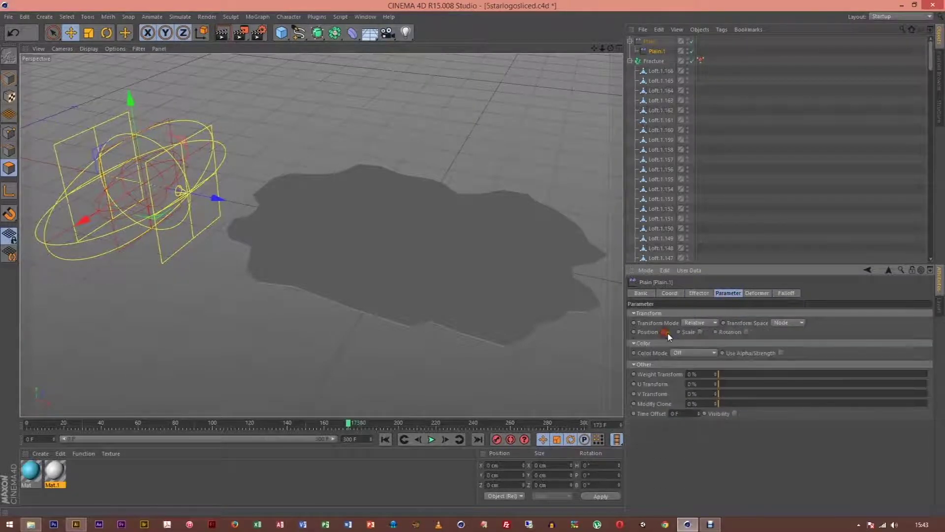
{"action": "left_click", "coordinate": [701, 333]}
{"action": "left_click", "coordinate": [735, 351]}
{"action": "type", "text": "20"}
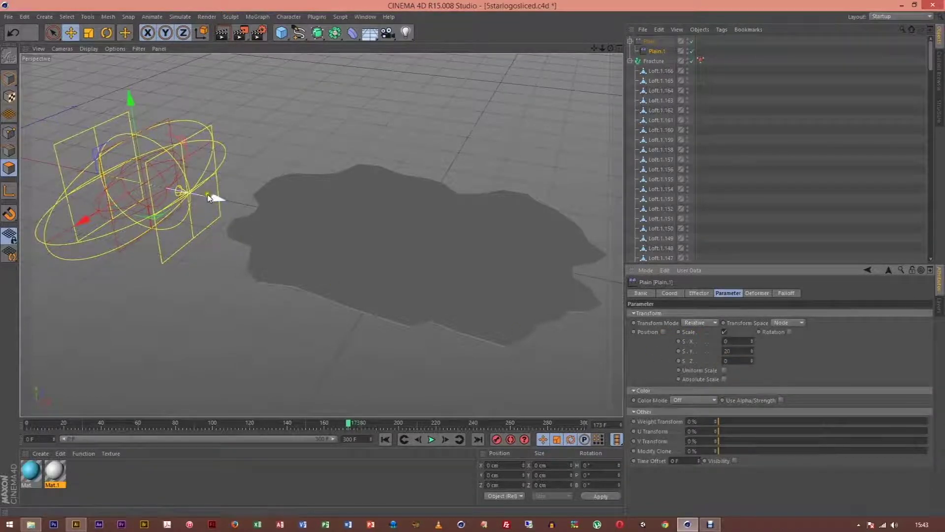
Step: Try moving Plain.1, and examine which MoGraph selection it uses and the pieces in the random selection tag
{"action": "left_click_drag", "start_coordinate": [219, 198], "coordinate": [192, 328]}
{"action": "left_click", "coordinate": [657, 52]}
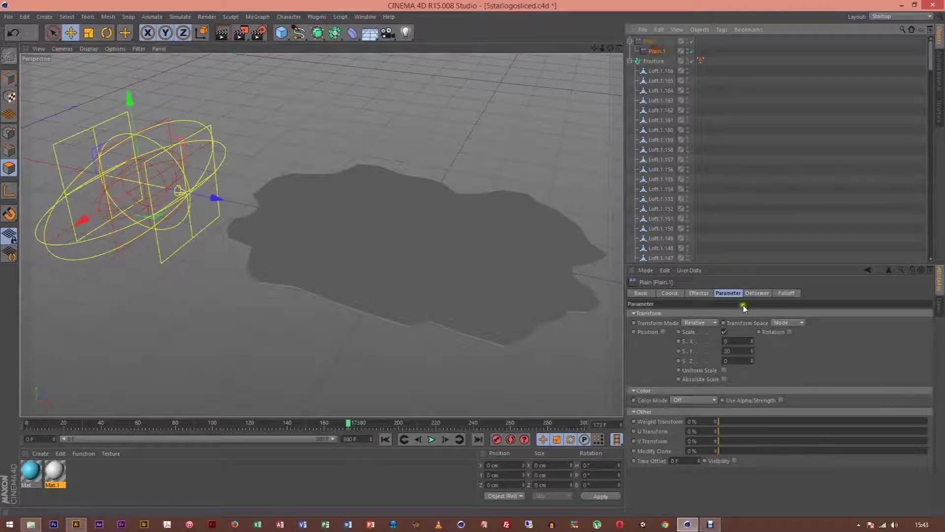
{"action": "left_click", "coordinate": [699, 293]}
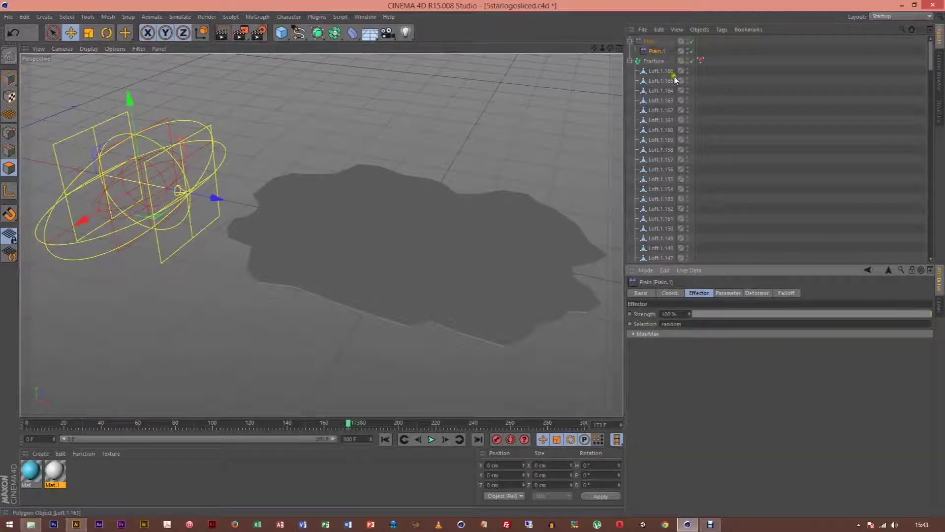
{"action": "left_click", "coordinate": [703, 63]}
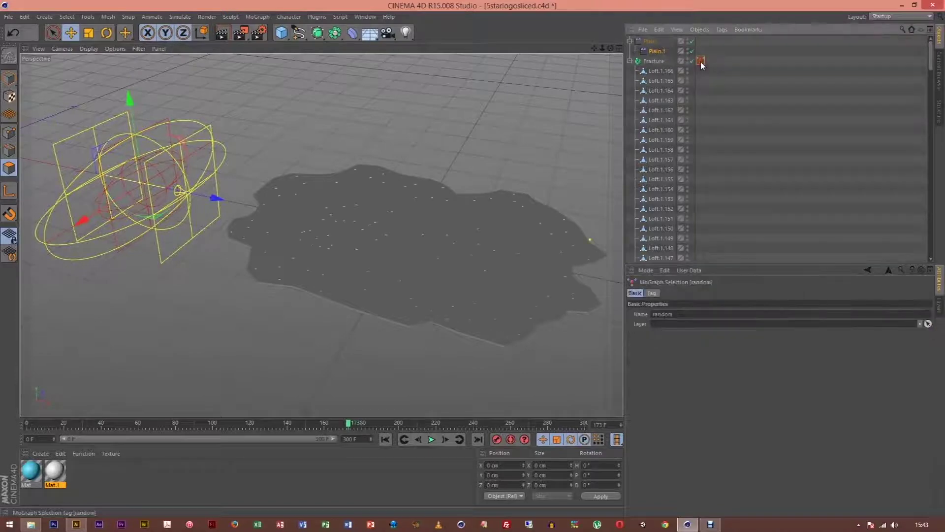
Step: Duplicate the random MoGraph Selection tag on the Fracture object
{"action": "left_click", "coordinate": [621, 48]}
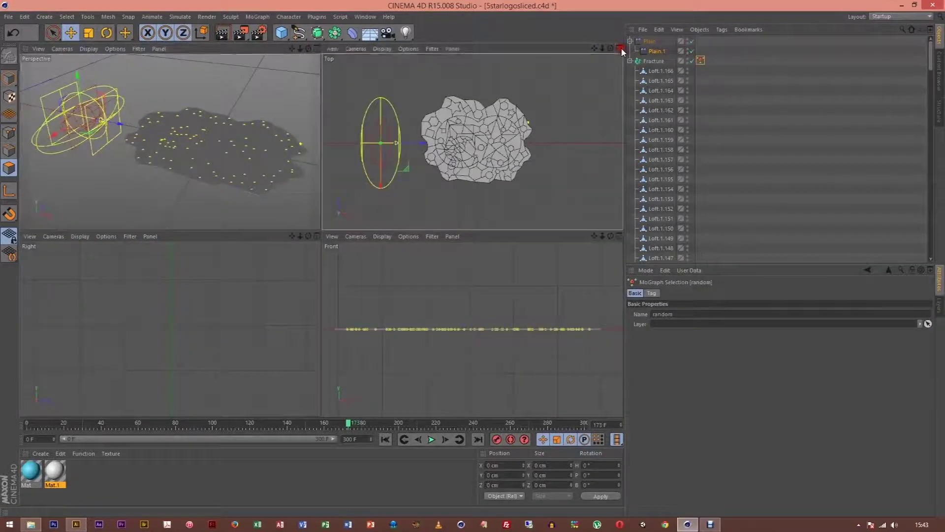
{"action": "left_click", "coordinate": [622, 47]}
{"action": "scroll", "coordinate": [477, 268], "scroll_direction": "up", "scroll_amount": 5}
{"action": "left_click", "coordinate": [655, 62]}
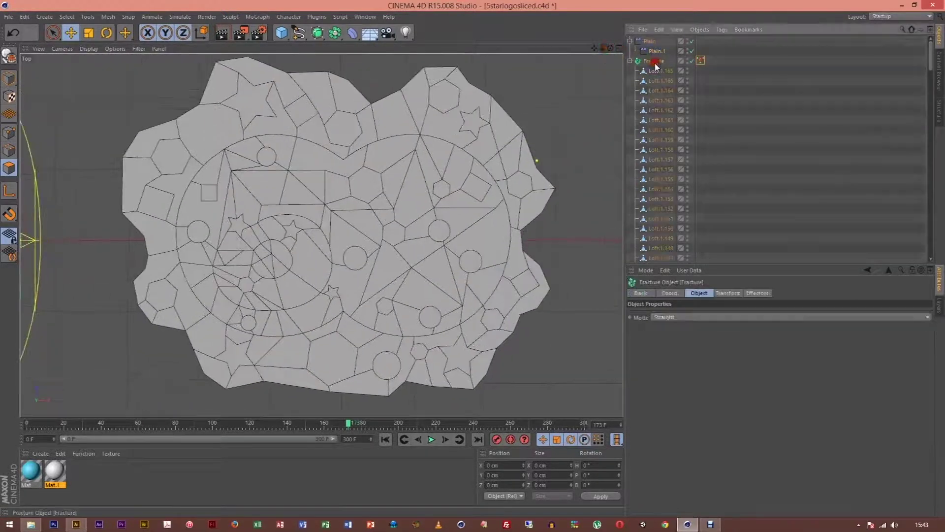
{"action": "left_click_drag", "start_coordinate": [700, 62], "coordinate": [723, 62], "text": "ctrl"}
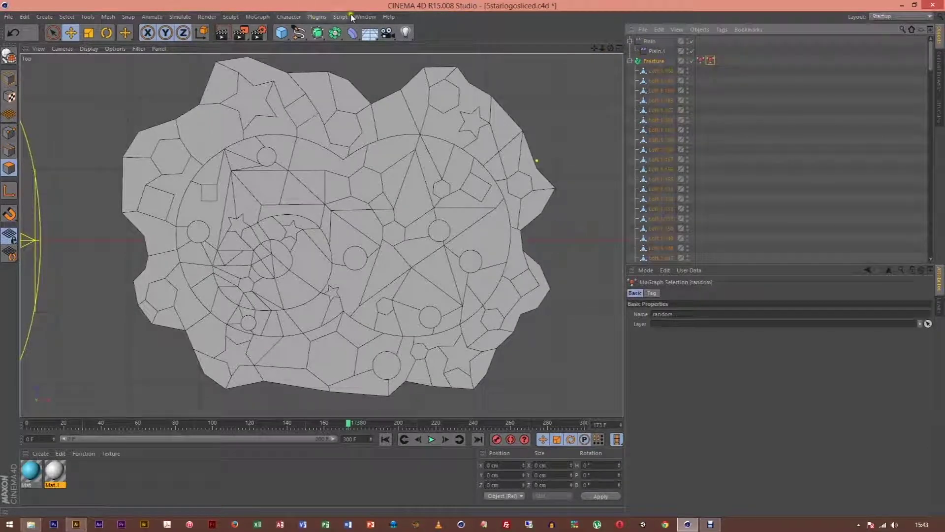
Step: Show the Fracture pieces with the MoGraph Selection tool, name the duplicated tag raised, and invert its selection
{"action": "left_click", "coordinate": [258, 17]}
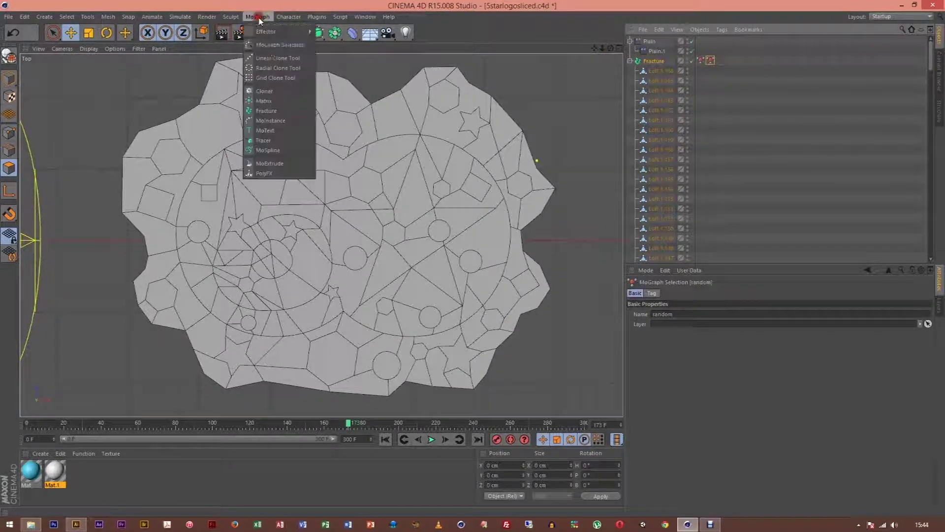
{"action": "left_click", "coordinate": [276, 45]}
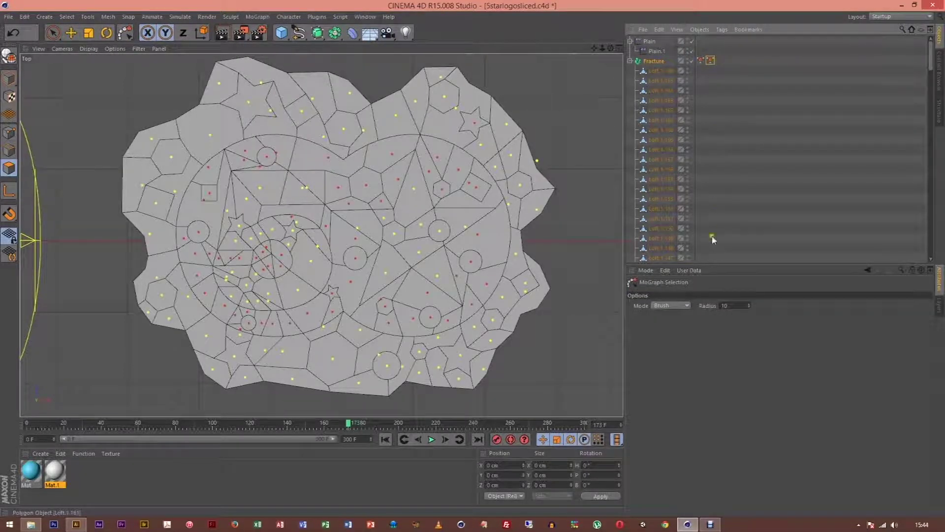
{"action": "left_click", "coordinate": [711, 60]}
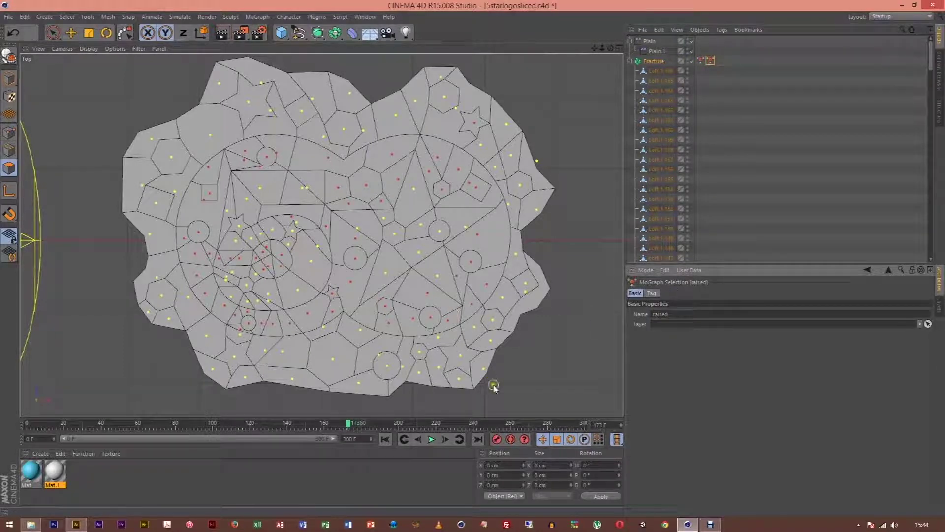
{"action": "left_click", "coordinate": [653, 293]}
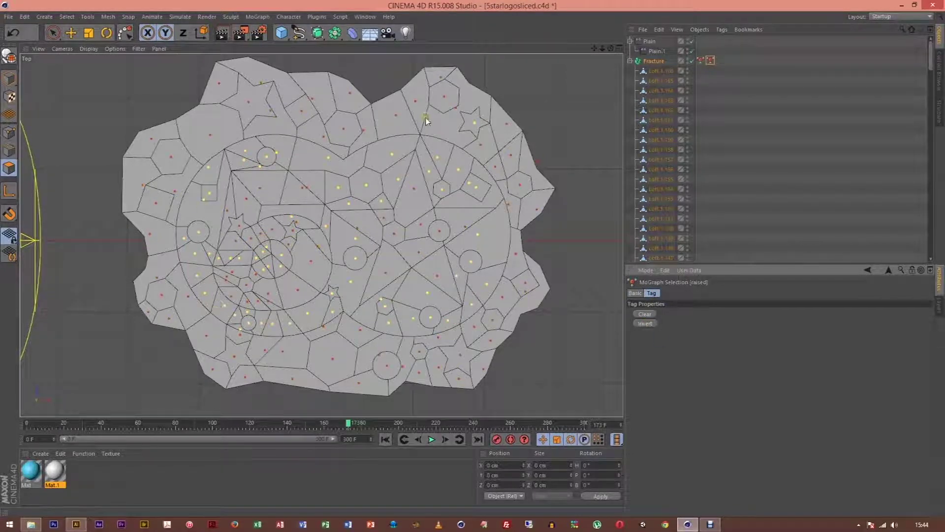
Step: Rename the parent Plain effector as Plain Random
{"action": "left_click", "coordinate": [657, 51]}
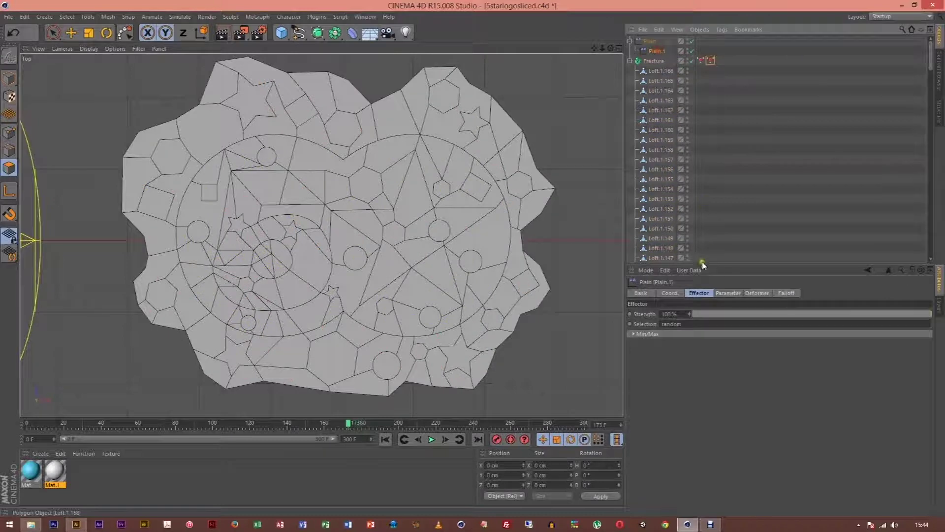
{"action": "double_click", "coordinate": [649, 41]}
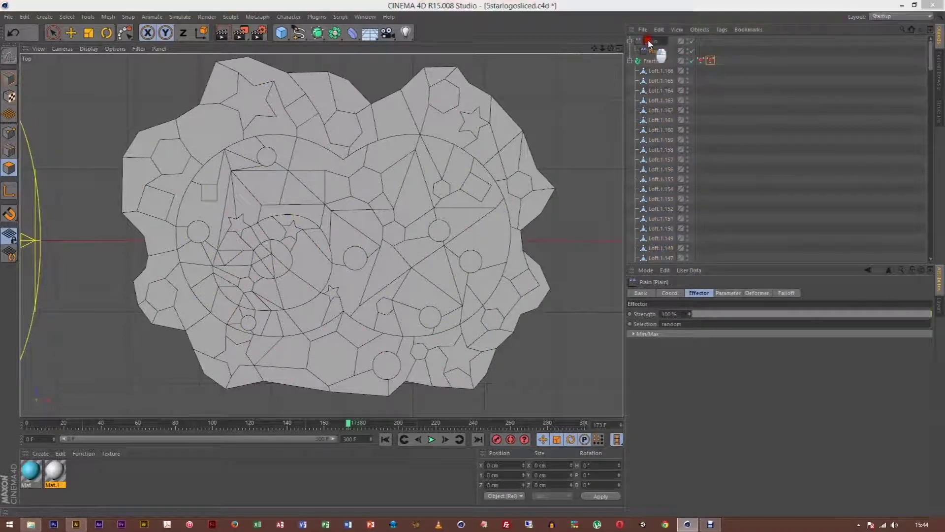
{"action": "left_click_drag", "start_coordinate": [664, 40], "coordinate": [470, 34]}
{"action": "key", "text": "Return"}
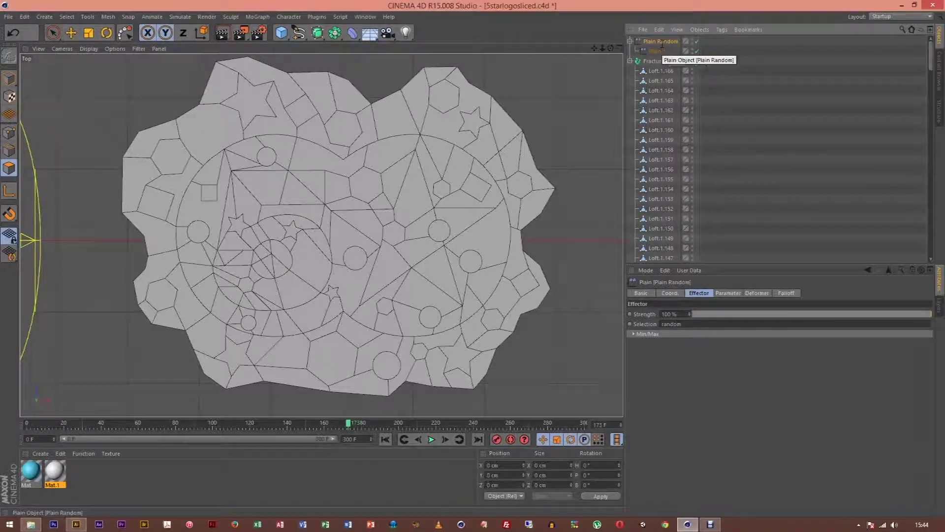
Step: Rename the nested Plain.1 effector as Plain Raised and assign the raised MoGraph selection to it
{"action": "double_click", "coordinate": [657, 51]}
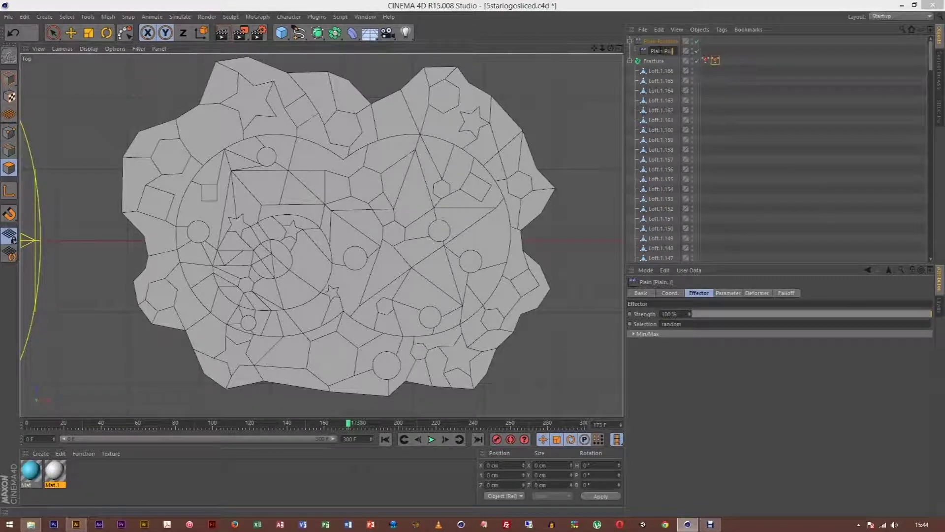
{"action": "type", "text": "Plain Raised"}
{"action": "key", "text": "Return"}
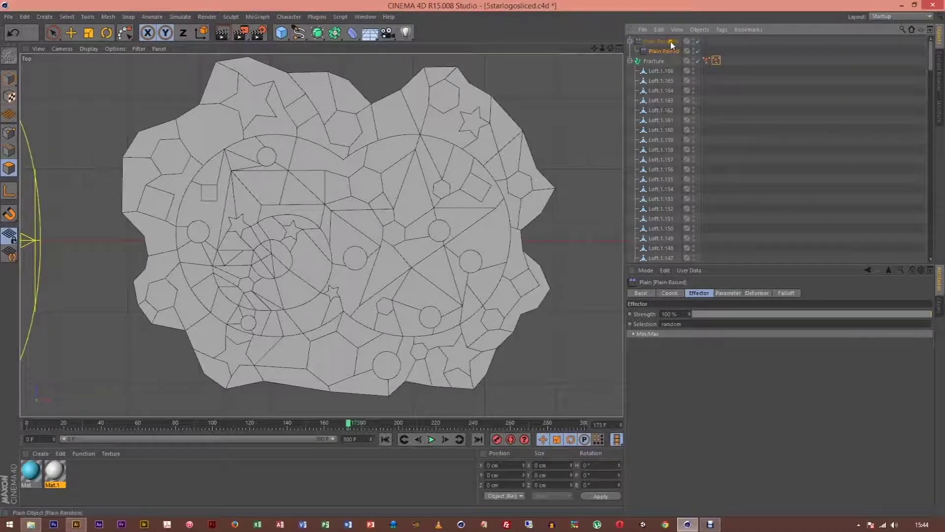
{"action": "left_click", "coordinate": [670, 51]}
{"action": "left_click_drag", "start_coordinate": [716, 60], "coordinate": [678, 324]}
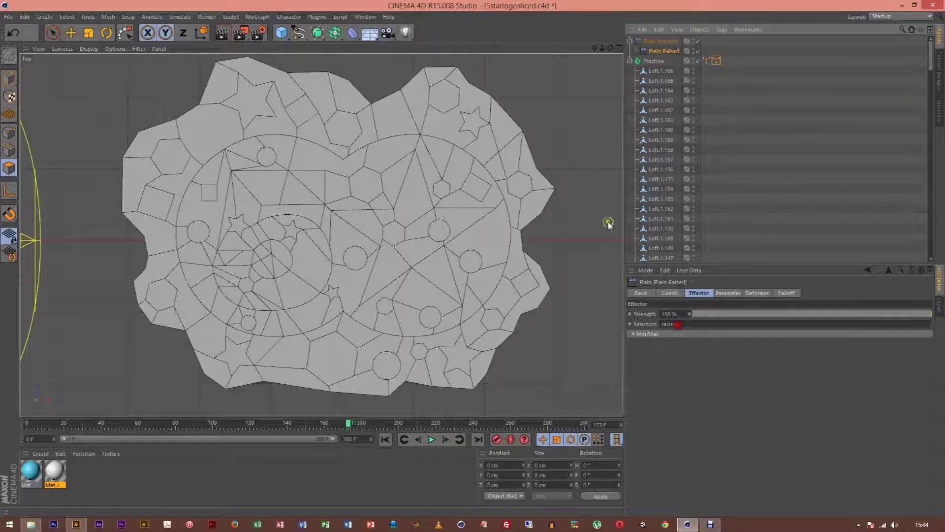
Step: Move Plain Random with its nested effector across the whole logo to the far side in the perspective view
{"action": "left_click", "coordinate": [620, 49]}
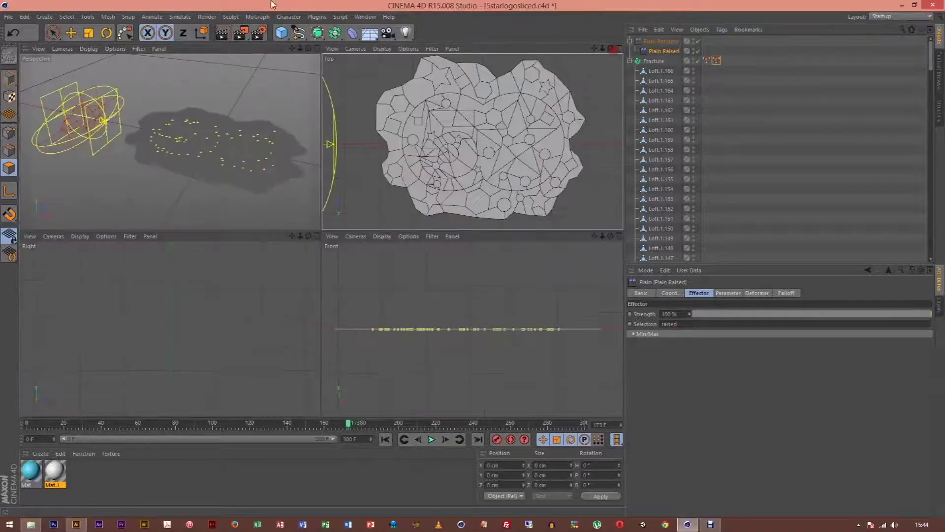
{"action": "left_click", "coordinate": [315, 48]}
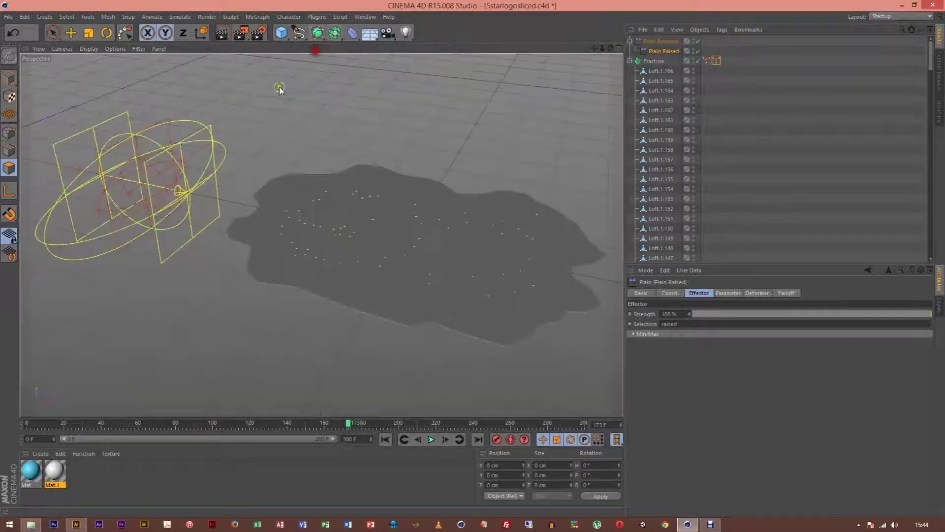
{"action": "left_click", "coordinate": [655, 42]}
{"action": "left_click", "coordinate": [71, 33]}
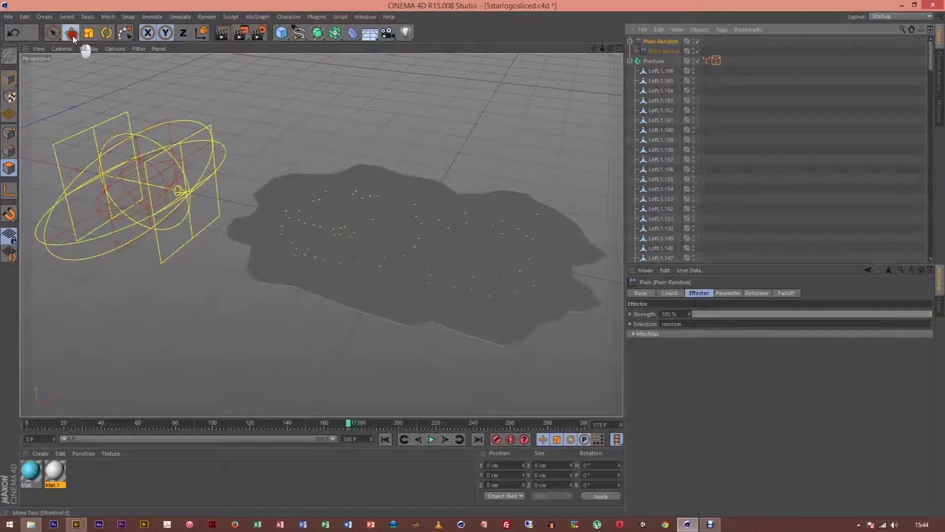
{"action": "left_click_drag", "start_coordinate": [215, 198], "coordinate": [474, 259]}
{"action": "left_click_drag", "start_coordinate": [611, 48], "coordinate": [473, 259]}
Step: In the top view, take the star piece near the logo's upper-right edge out of the raised selection and add it to the random selection
{"action": "left_click", "coordinate": [620, 48]}
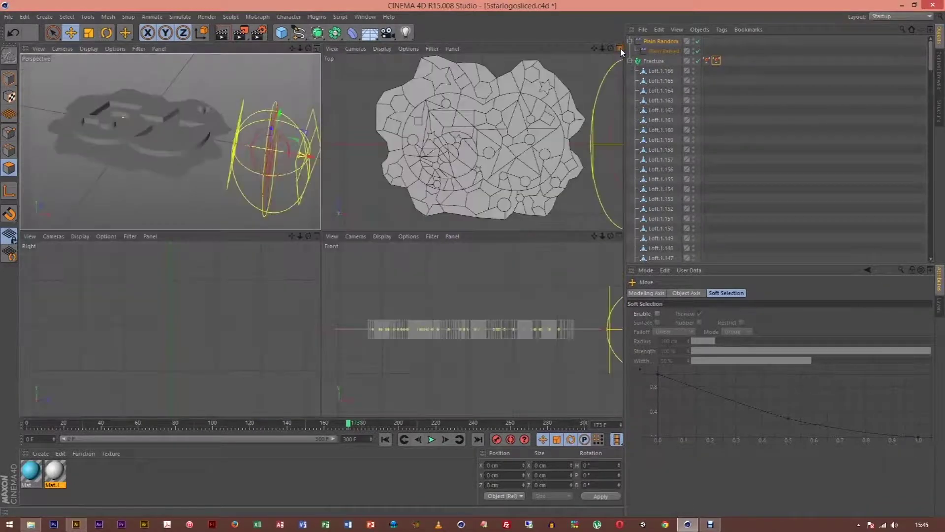
{"action": "left_click_drag", "start_coordinate": [595, 49], "coordinate": [473, 228]}
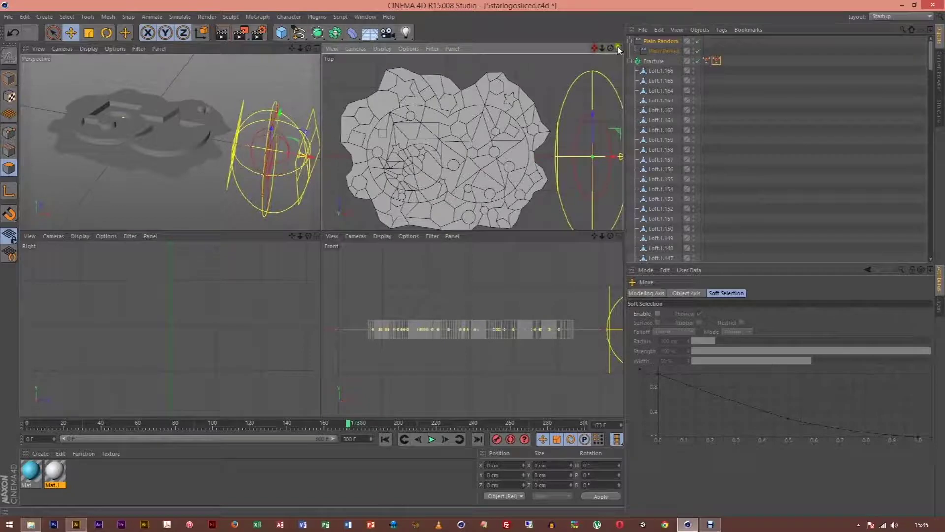
{"action": "left_click", "coordinate": [619, 48]}
{"action": "left_click_drag", "start_coordinate": [606, 47], "coordinate": [483, 270]}
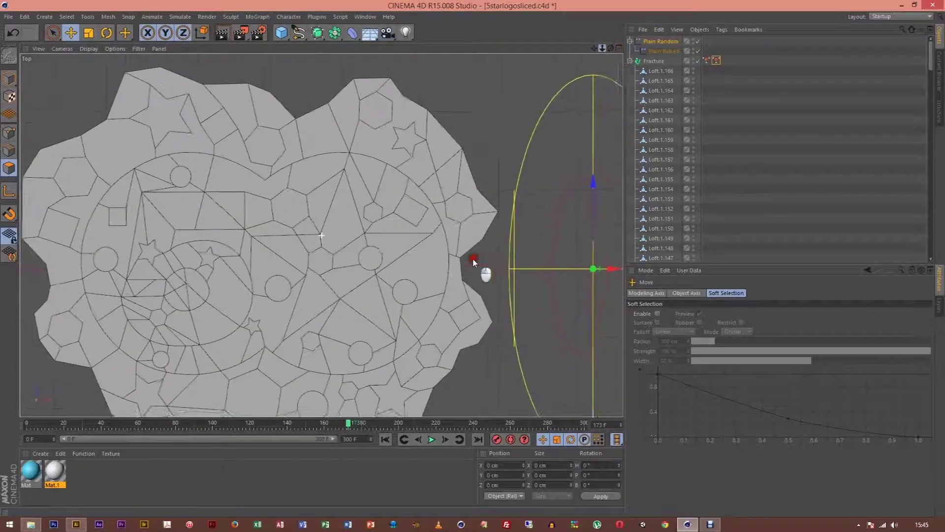
{"action": "left_click", "coordinate": [662, 60]}
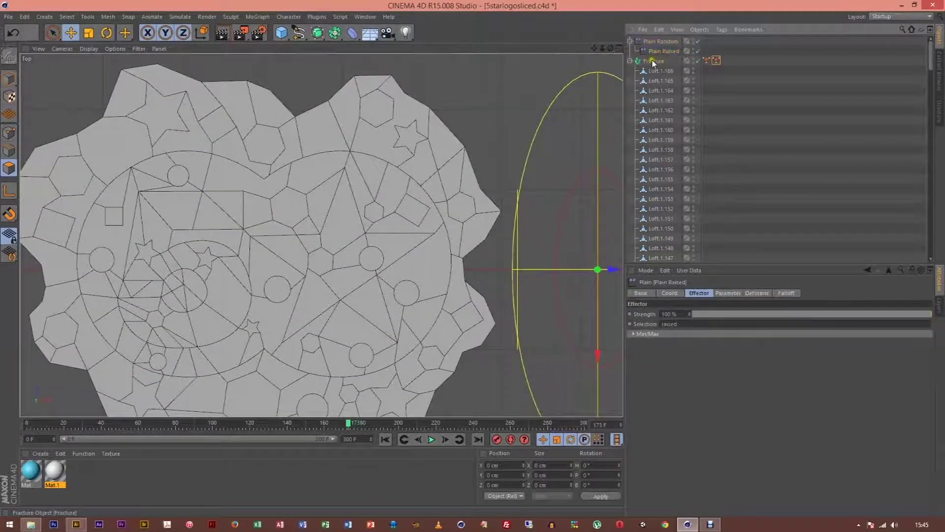
{"action": "left_click", "coordinate": [715, 60]}
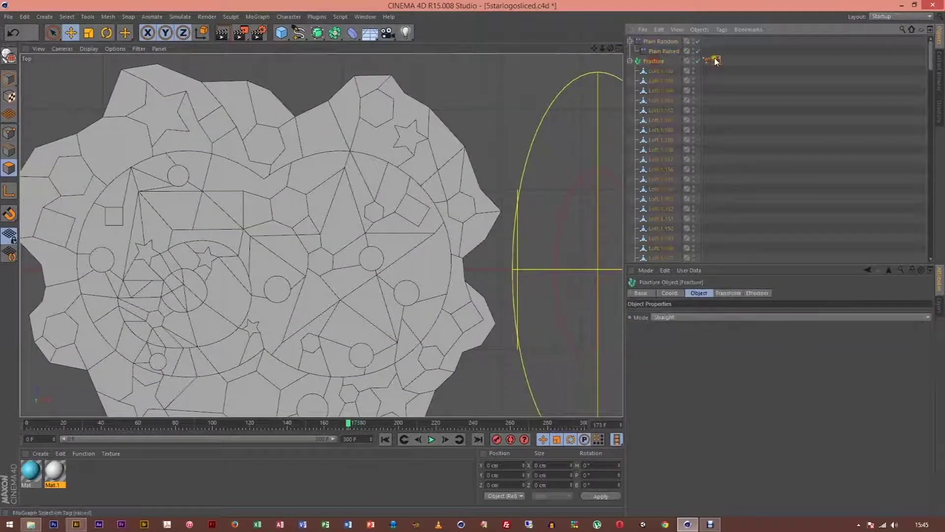
{"action": "left_click", "coordinate": [247, 16]}
{"action": "left_click", "coordinate": [278, 47]}
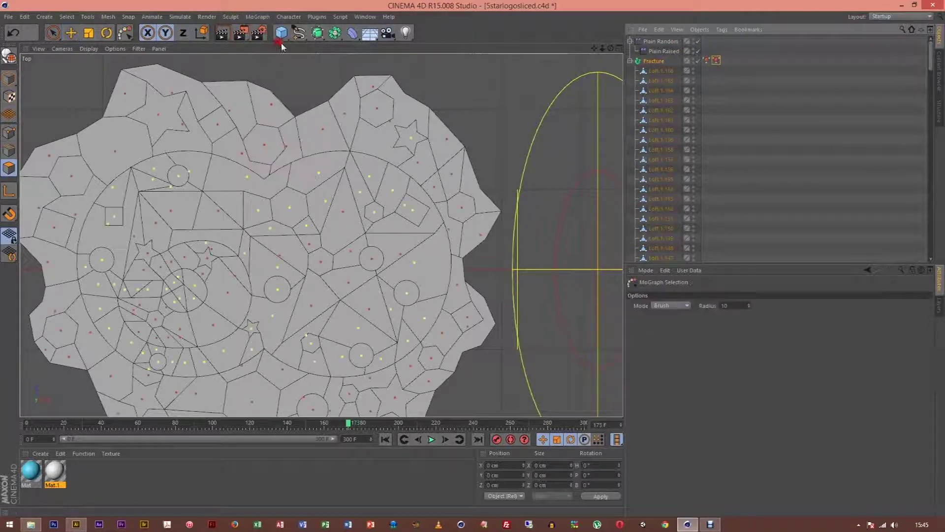
{"action": "left_click", "coordinate": [413, 138]}
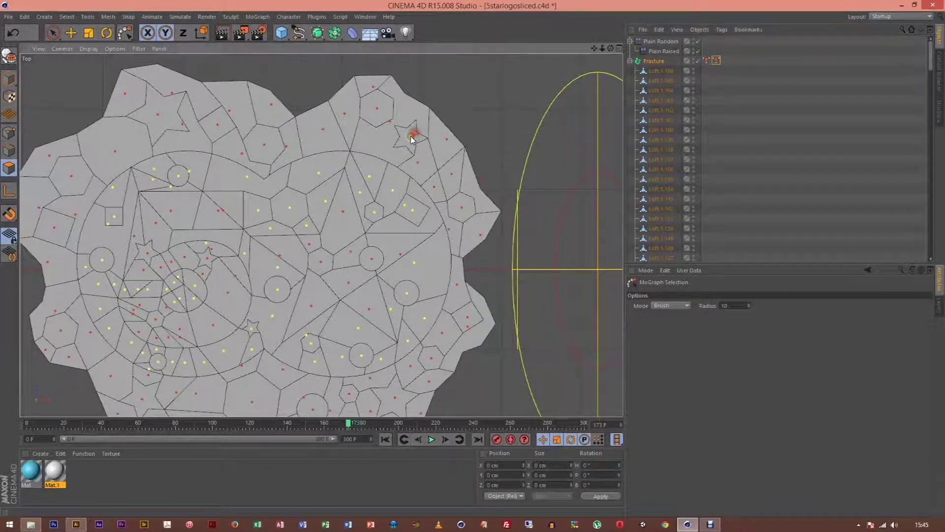
{"action": "left_click", "coordinate": [706, 60]}
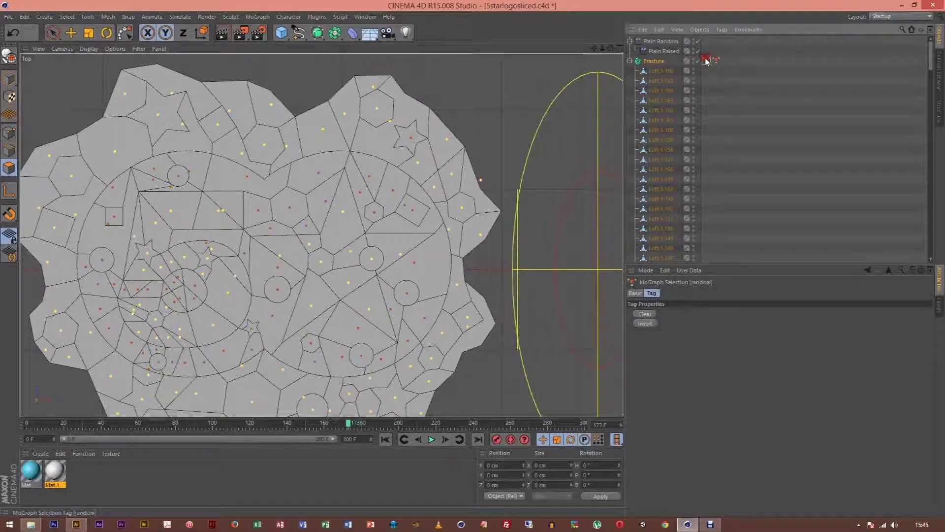
{"action": "left_click", "coordinate": [414, 137]}
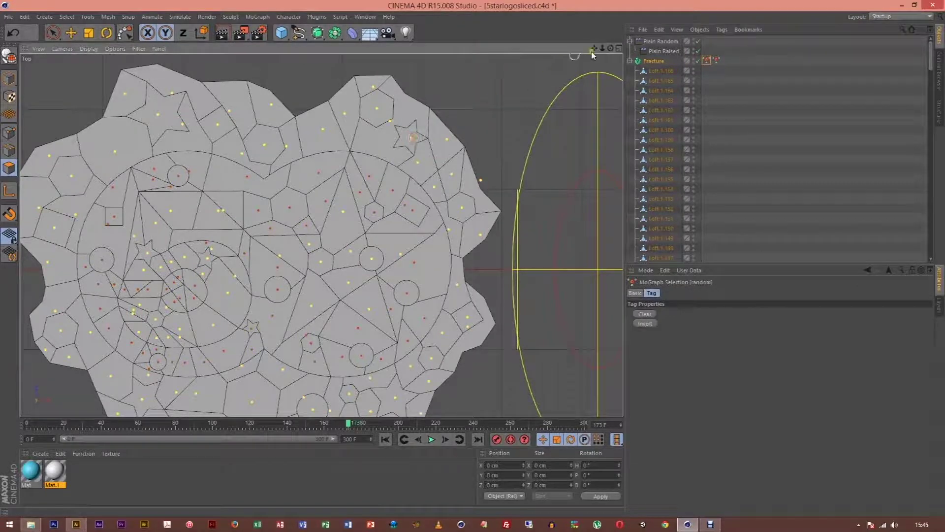
Step: In the perspective view, move Plain Random with its nested effector back across the whole logo to its left side
{"action": "left_click", "coordinate": [621, 48]}
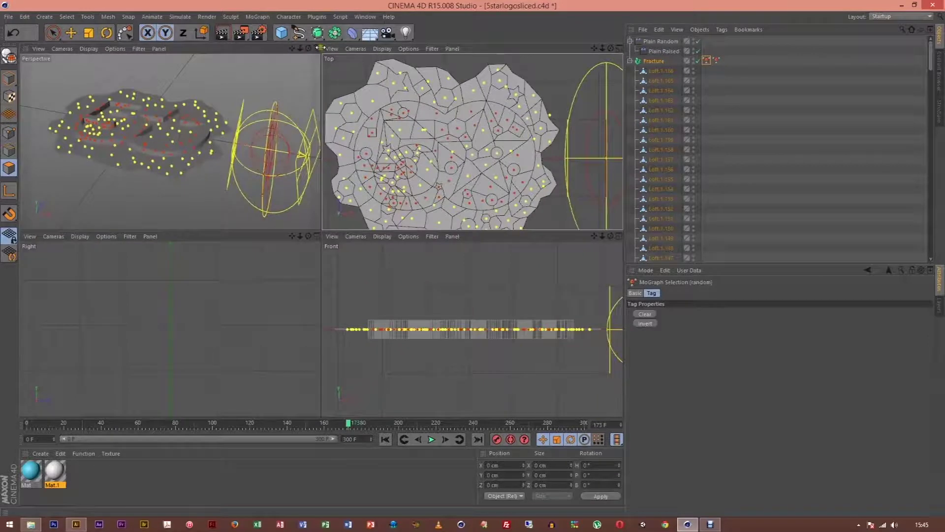
{"action": "left_click", "coordinate": [318, 48]}
{"action": "left_click", "coordinate": [9, 79]}
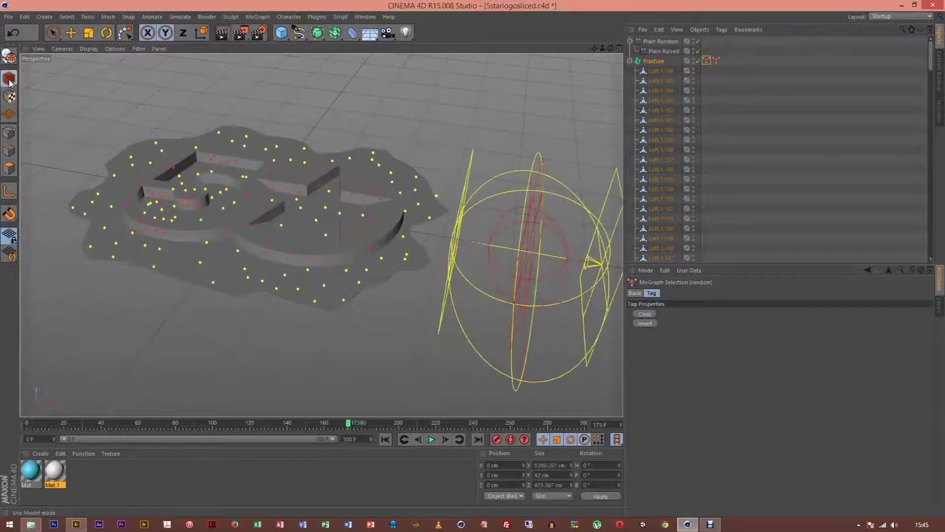
{"action": "left_click", "coordinate": [70, 33]}
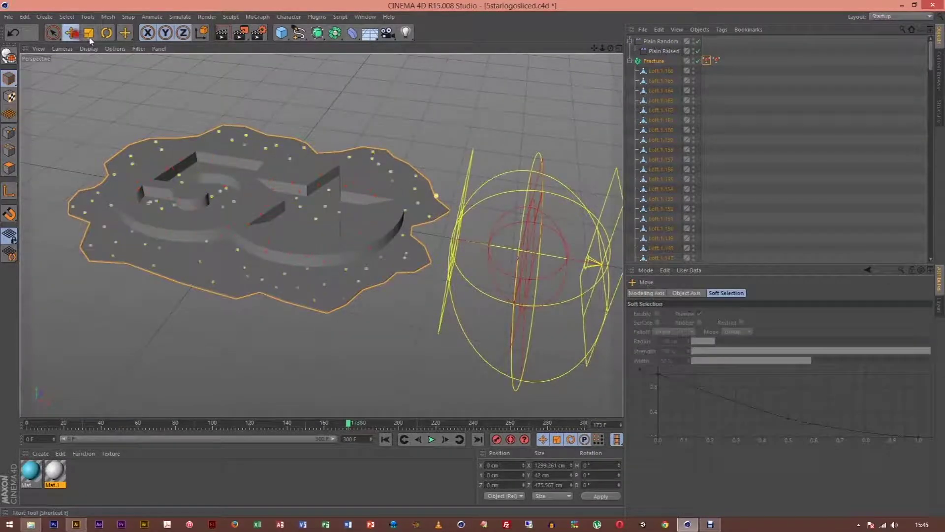
{"action": "left_click", "coordinate": [653, 61]}
{"action": "left_click", "coordinate": [661, 42]}
{"action": "left_click_drag", "start_coordinate": [706, 61], "coordinate": [709, 75]}
{"action": "left_click", "coordinate": [661, 42]}
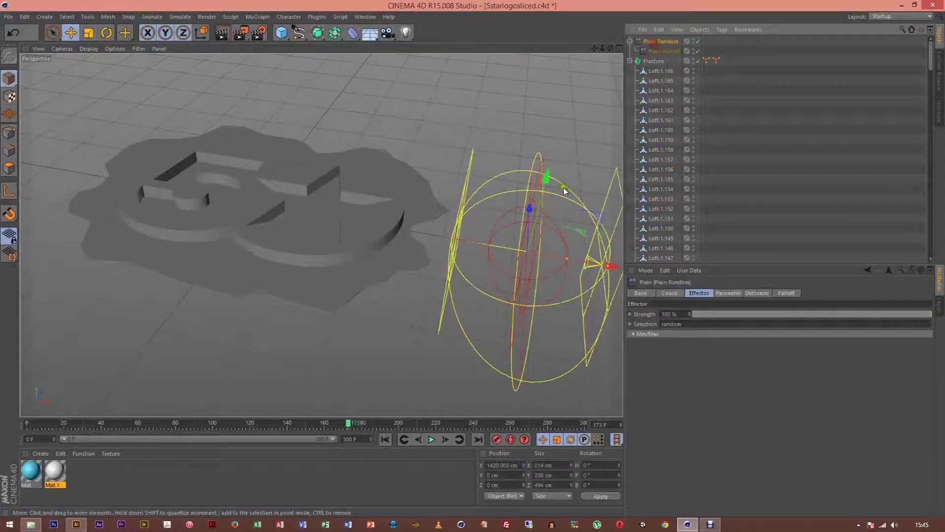
{"action": "left_click_drag", "start_coordinate": [610, 267], "coordinate": [87, 247]}
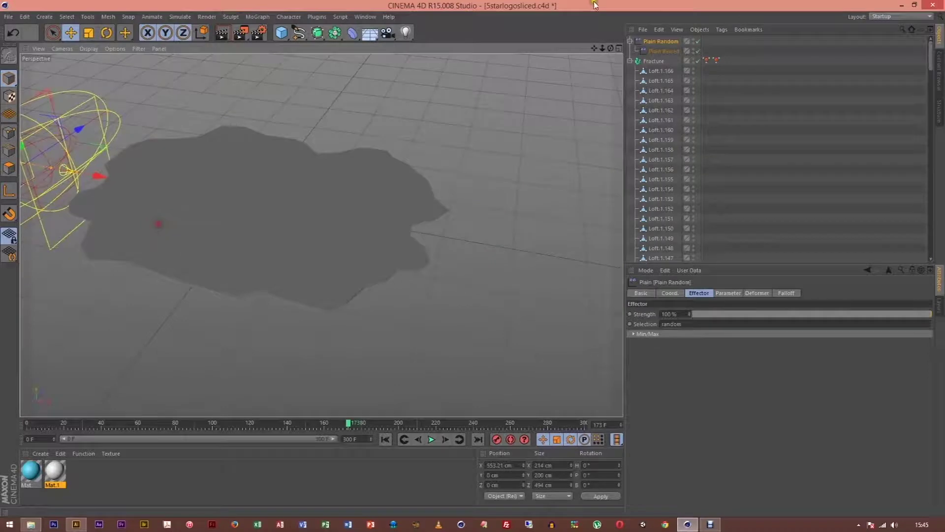
Step: Set Plain Random's Y scale to 30 and check the Y scale of the nested Plain Raised effector
{"action": "left_click_drag", "start_coordinate": [595, 48], "coordinate": [725, 41]}
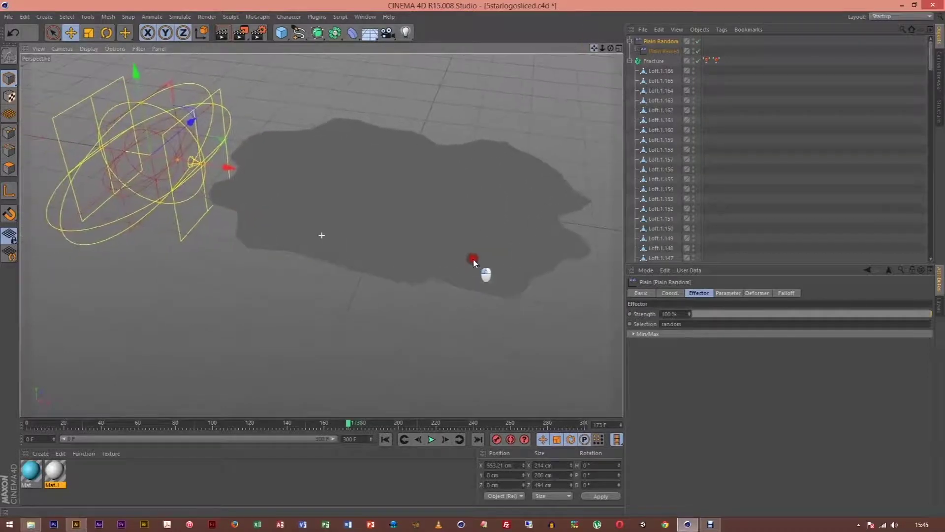
{"action": "left_click", "coordinate": [665, 41]}
{"action": "left_click", "coordinate": [734, 293]}
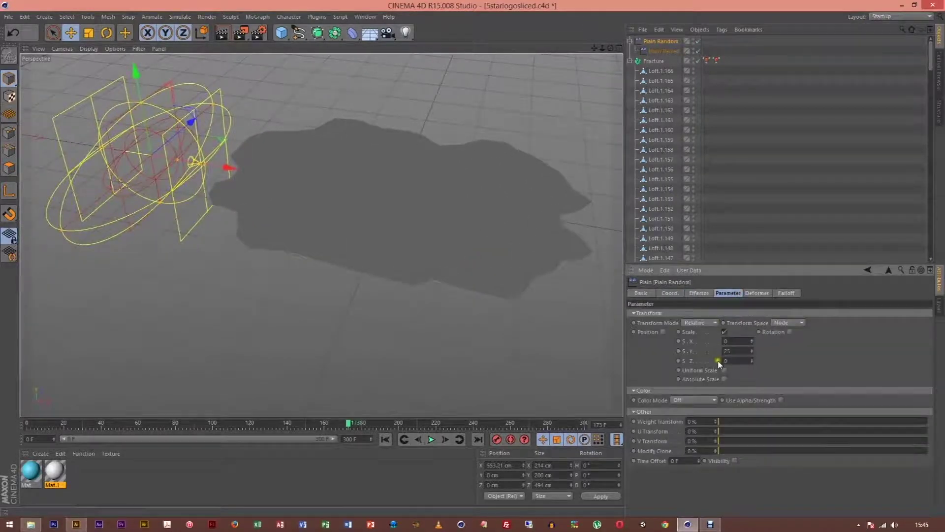
{"action": "left_click", "coordinate": [741, 351]}
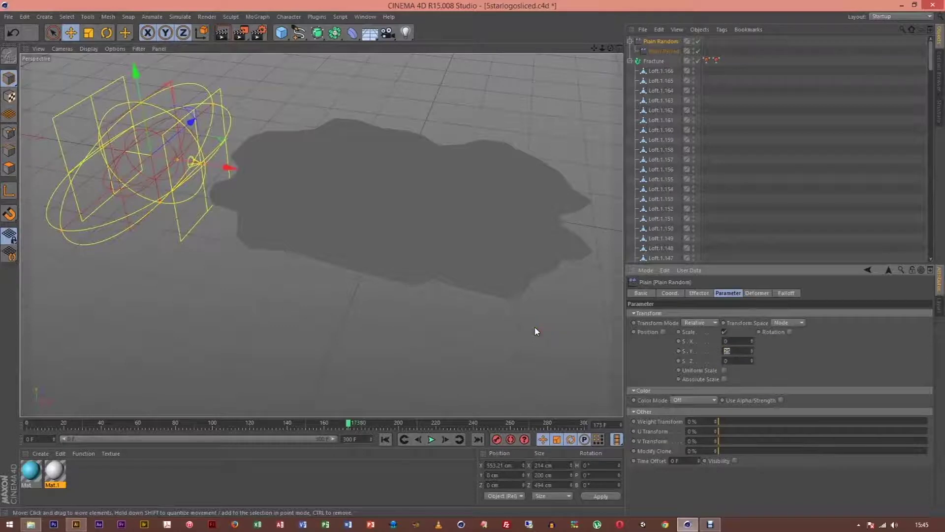
{"action": "type", "text": "30"}
{"action": "key", "text": "Return"}
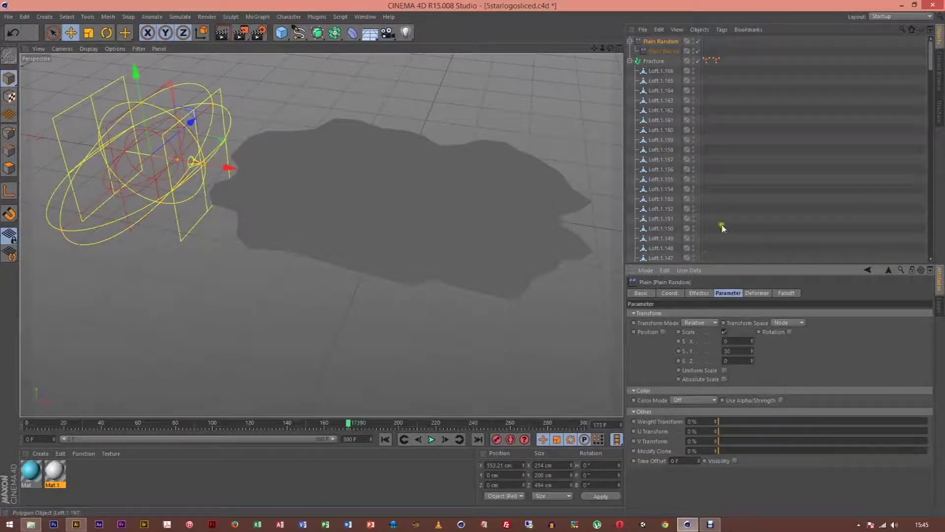
{"action": "left_click", "coordinate": [675, 54]}
{"action": "left_click", "coordinate": [734, 351]}
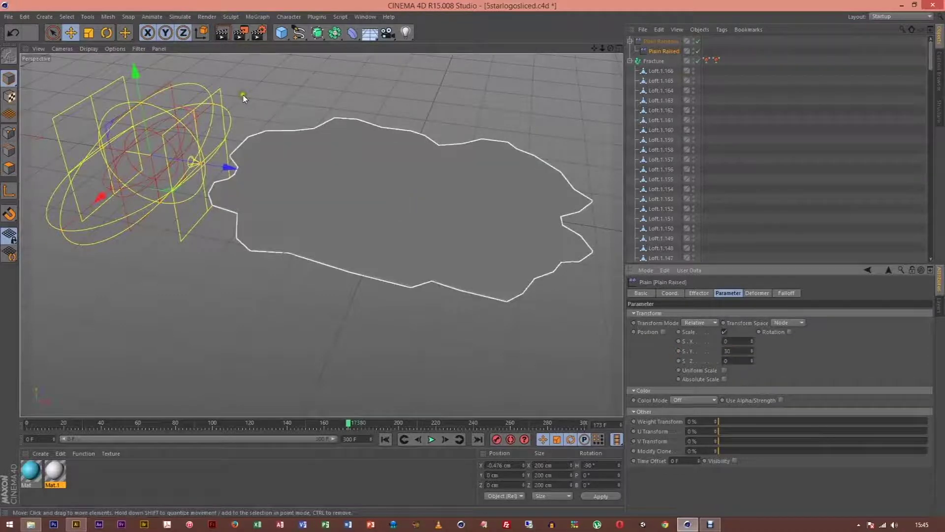
Step: Move Plain Random with its nested effector along X to about 576 cm, close to the logo's left edge
{"action": "left_click_drag", "start_coordinate": [229, 167], "coordinate": [326, 165]}
{"action": "key", "text": "ctrl+z"}
{"action": "left_click", "coordinate": [661, 40]}
{"action": "left_click_drag", "start_coordinate": [229, 168], "coordinate": [230, 236]}
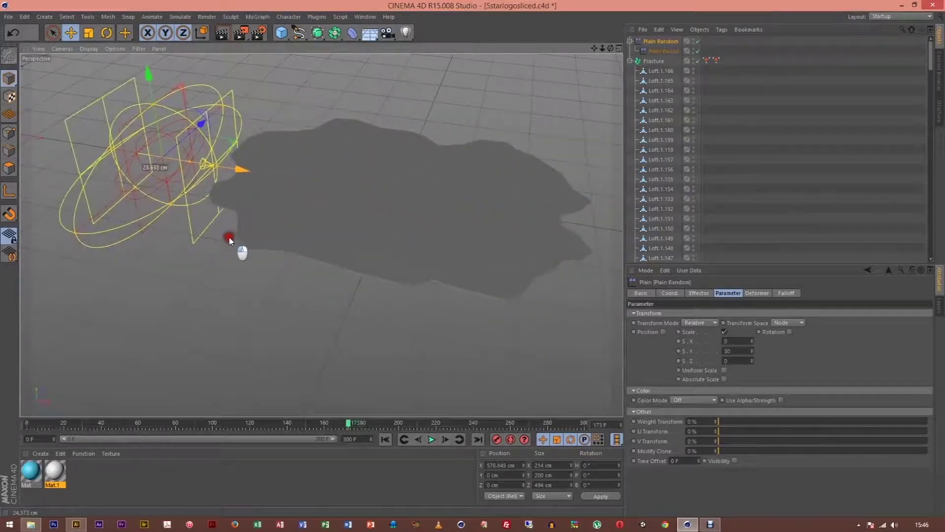
{"action": "left_click_drag", "start_coordinate": [472, 259], "coordinate": [473, 259]}
{"action": "left_click_drag", "start_coordinate": [615, 49], "coordinate": [485, 270]}
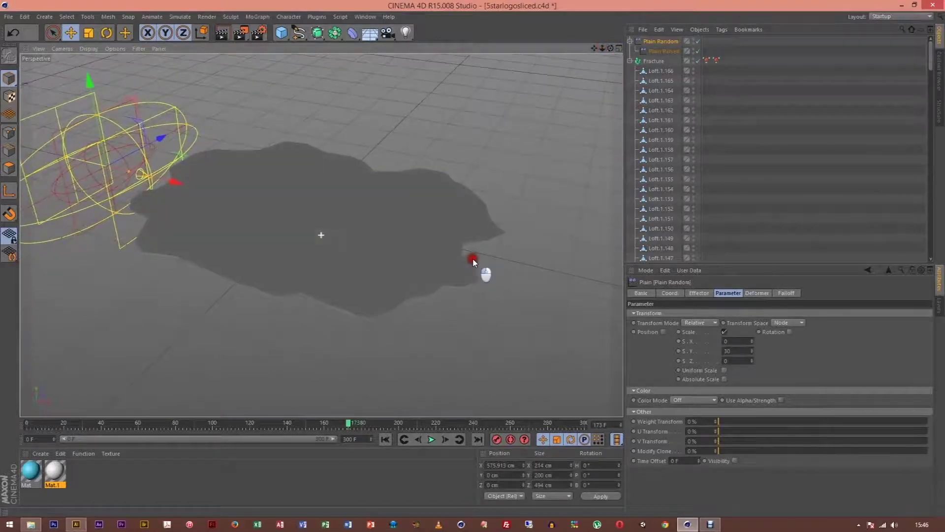
Step: Add a Floor object to the scene and collapse the Fracture and Plain Random hierarchies
{"action": "left_click", "coordinate": [367, 35]}
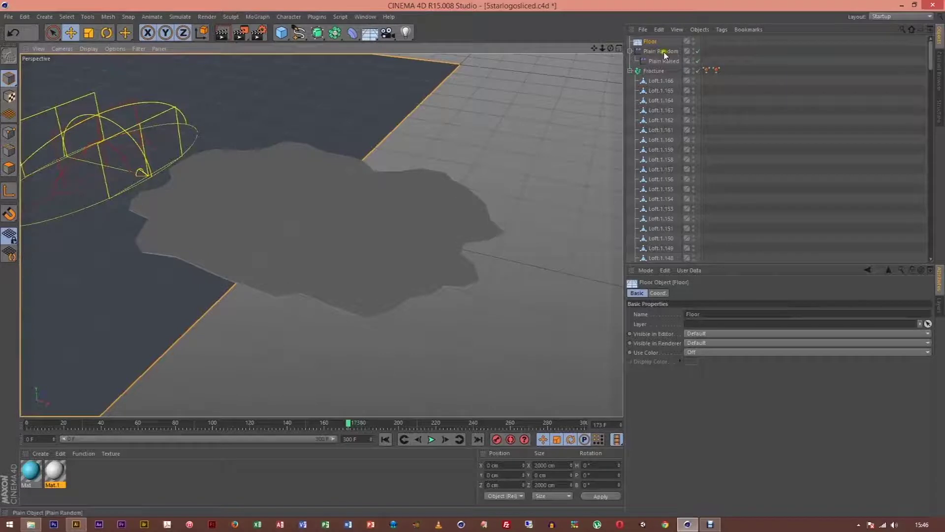
{"action": "left_click", "coordinate": [662, 51]}
{"action": "left_click", "coordinate": [655, 71]}
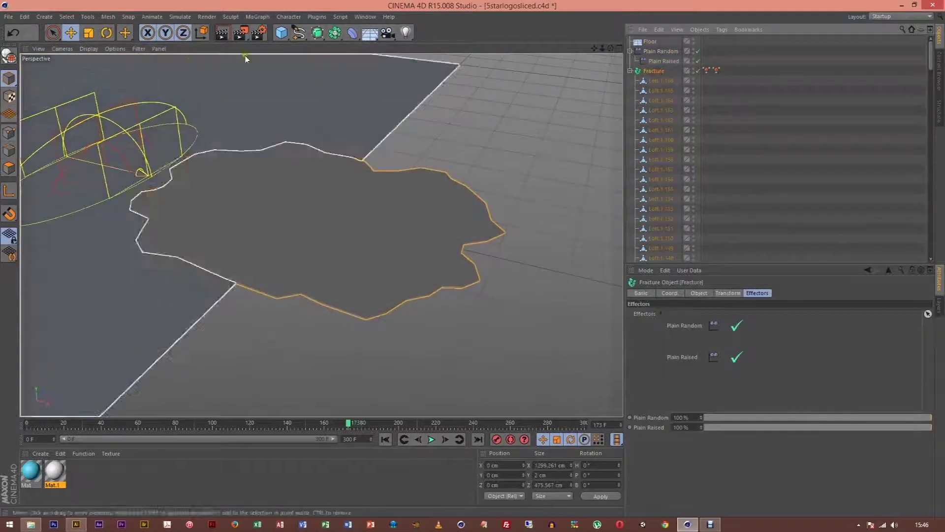
{"action": "left_click", "coordinate": [631, 71]}
{"action": "left_click", "coordinate": [631, 51]}
Step: Move Plain Random and the Fracture together along X toward the middle of the floor
{"action": "left_click", "coordinate": [668, 51], "text": "shift"}
{"action": "left_click_drag", "start_coordinate": [70, 159], "coordinate": [594, 48]}
{"action": "left_click_drag", "start_coordinate": [310, 178], "coordinate": [232, 183]}
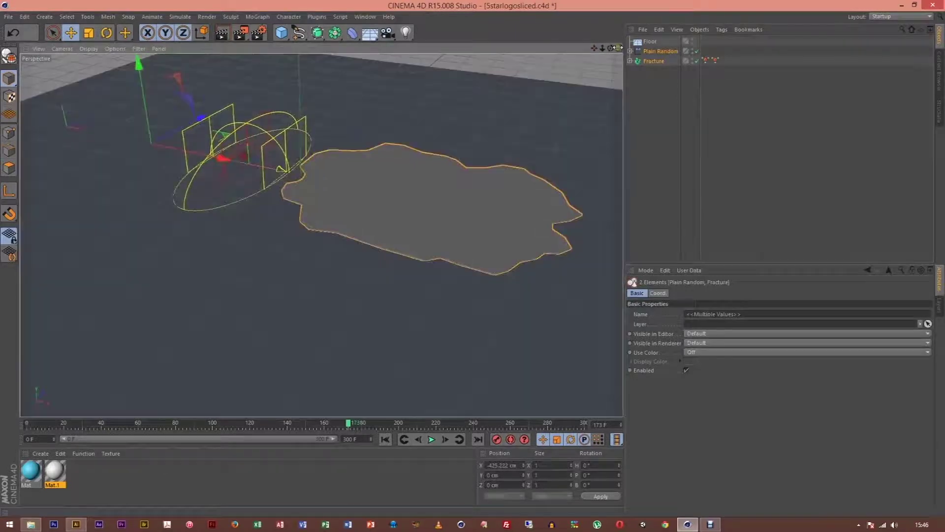
Step: Raise the Floor to about 4.3 cm in Y, covering the flat logo pieces
{"action": "left_click", "coordinate": [651, 43]}
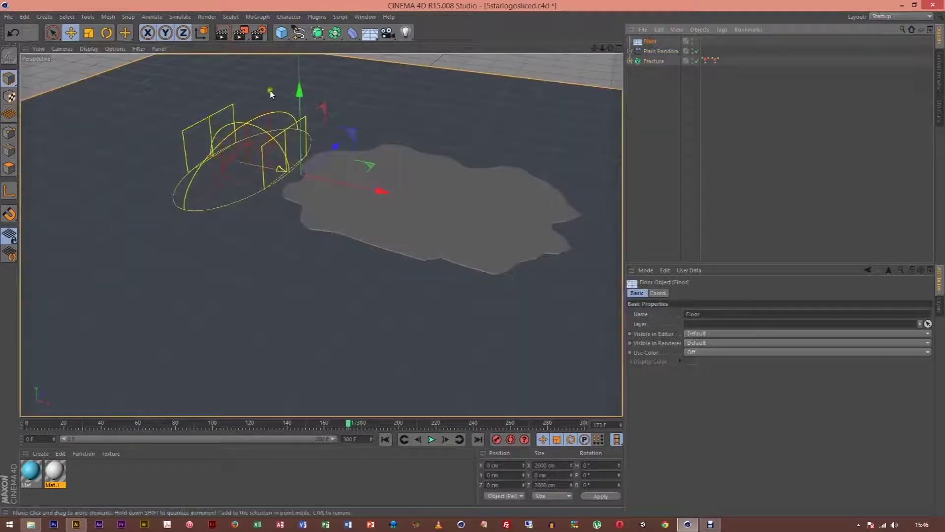
{"action": "left_click_drag", "start_coordinate": [299, 91], "coordinate": [301, 92]}
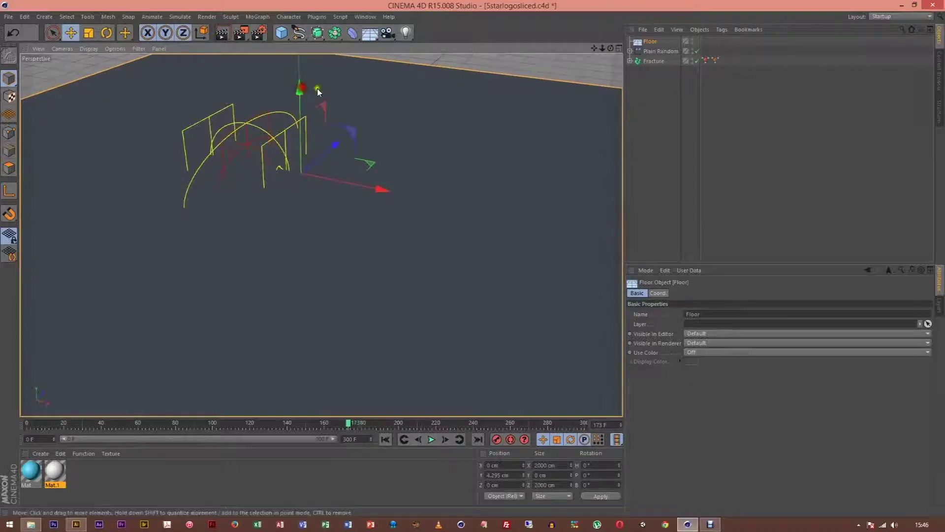
{"action": "left_click", "coordinate": [655, 62]}
Step: Hide Plain Random in the viewport and move it along X to about -296 cm
{"action": "left_click", "coordinate": [656, 50]}
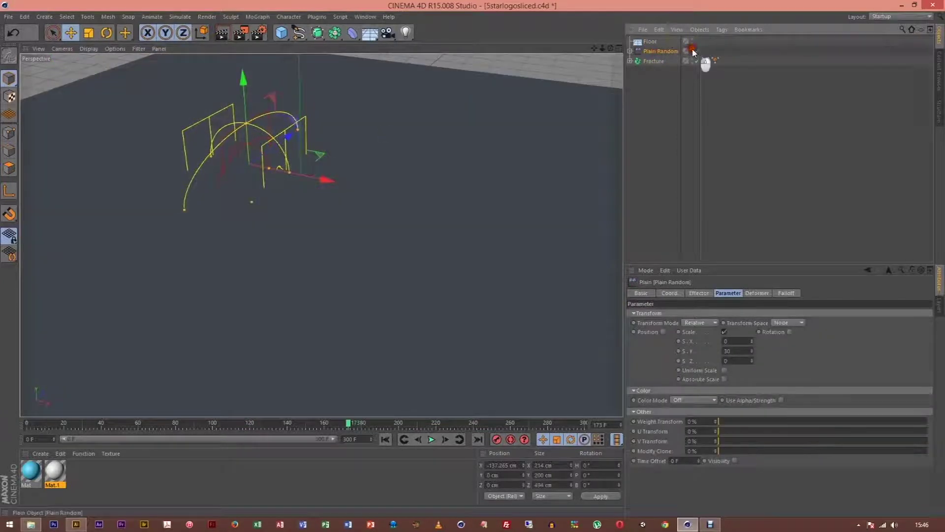
{"action": "left_click", "coordinate": [694, 51]}
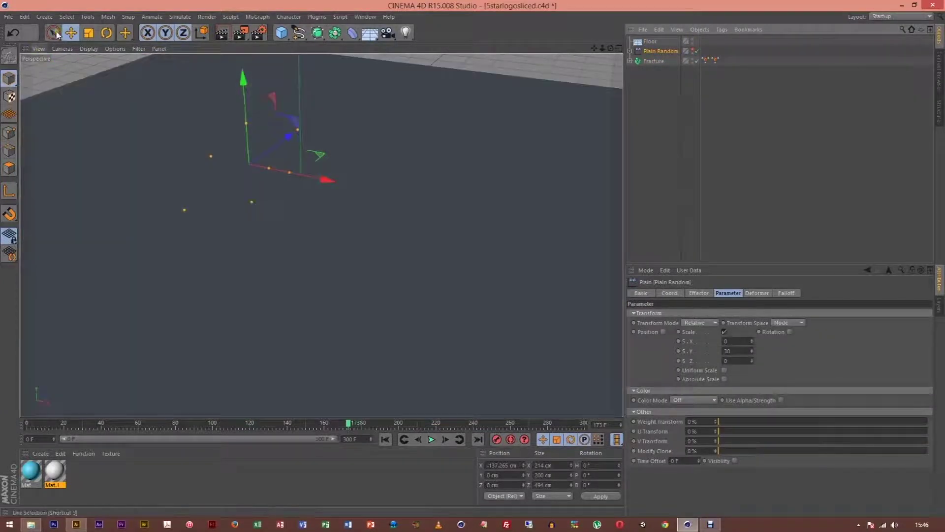
{"action": "left_click", "coordinate": [53, 34]}
{"action": "left_click_drag", "start_coordinate": [326, 181], "coordinate": [259, 203]}
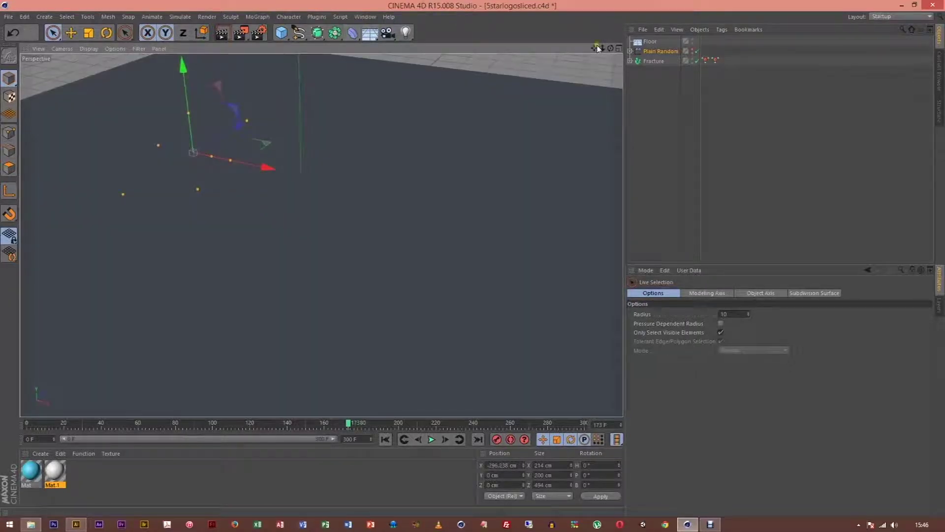
{"action": "mouse_move", "coordinate": [595, 49]}
{"action": "left_mouse_down"}
{"action": "mouse_move", "coordinate": [474, 263]}
{"action": "mouse_move", "coordinate": [592, 48]}
{"action": "left_mouse_up"}
{"action": "left_click_drag", "start_coordinate": [474, 262], "coordinate": [605, 51]}
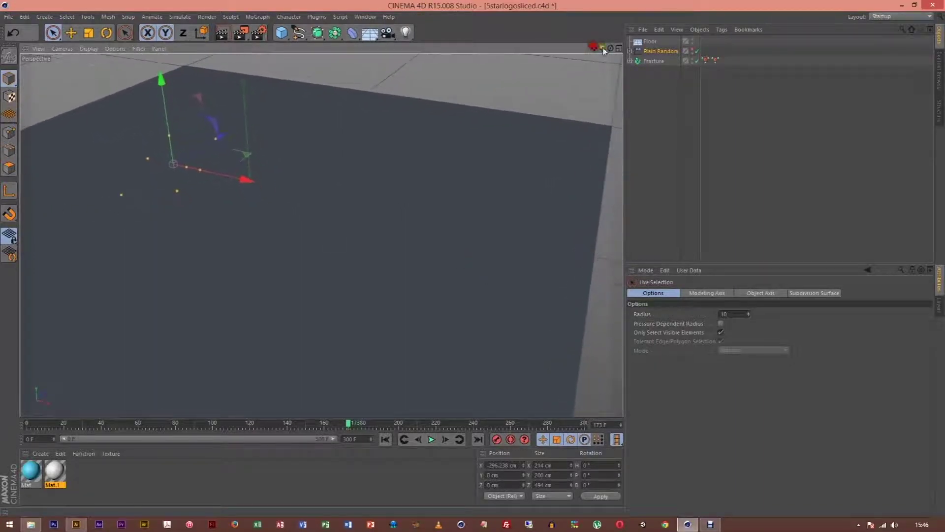
Step: Add a Delay effector to the Fracture and place it first in the Fracture's effector order
{"action": "left_click", "coordinate": [645, 61]}
{"action": "left_click", "coordinate": [631, 61]}
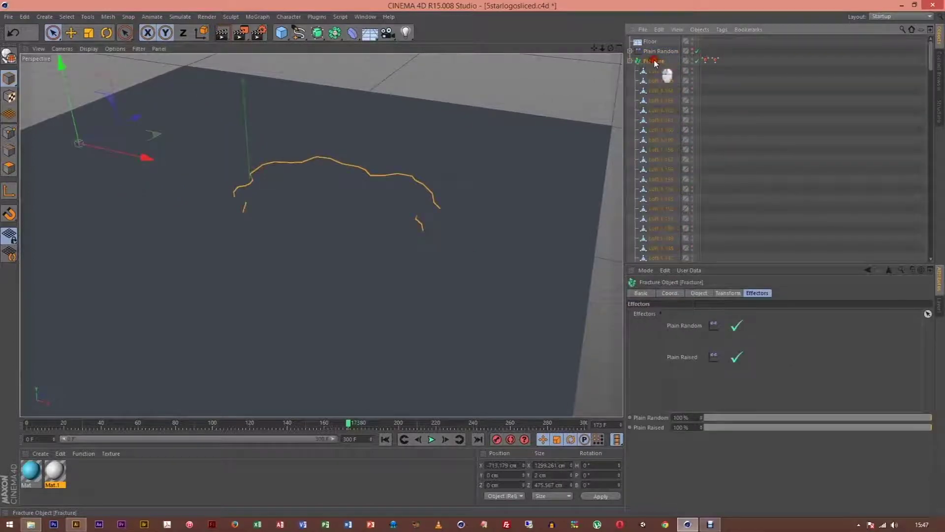
{"action": "left_click", "coordinate": [287, 18]}
{"action": "mouse_move", "coordinate": [258, 17]}
{"action": "mouse_move", "coordinate": [285, 31]}
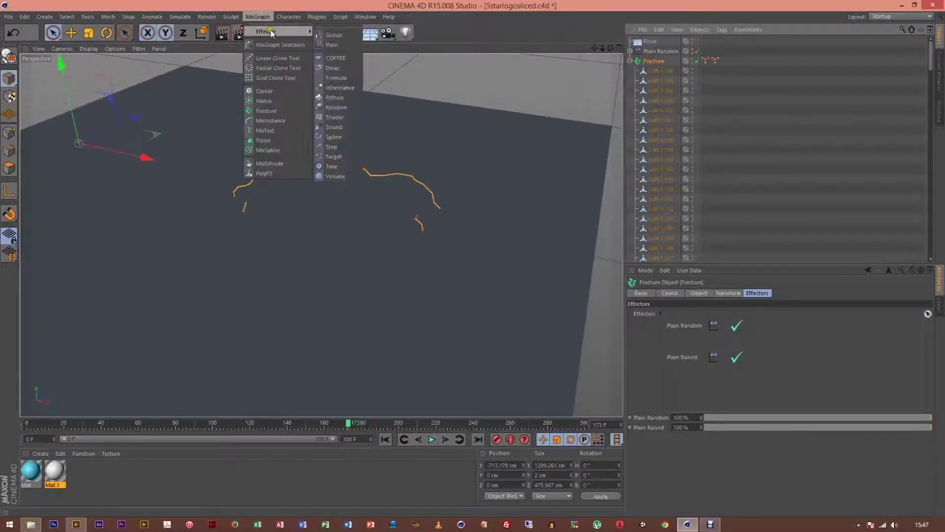
{"action": "left_click", "coordinate": [333, 70]}
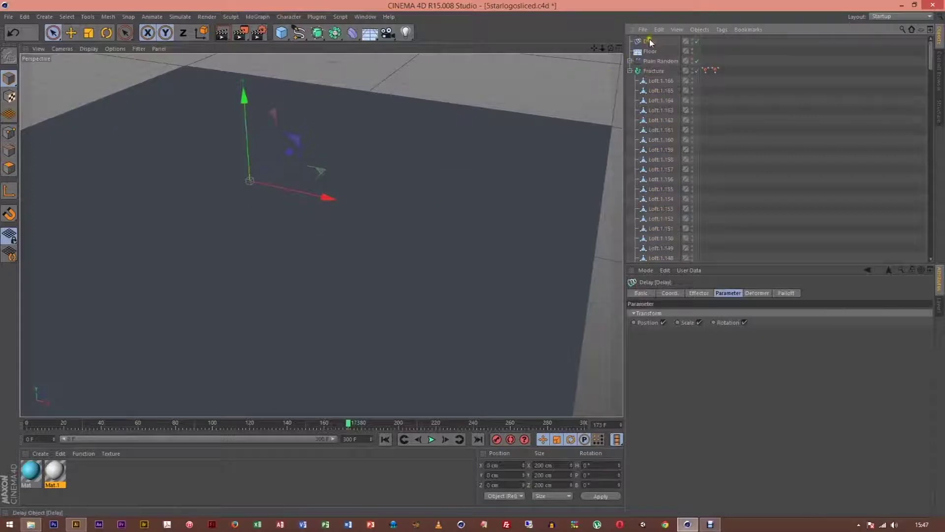
{"action": "left_click", "coordinate": [654, 71]}
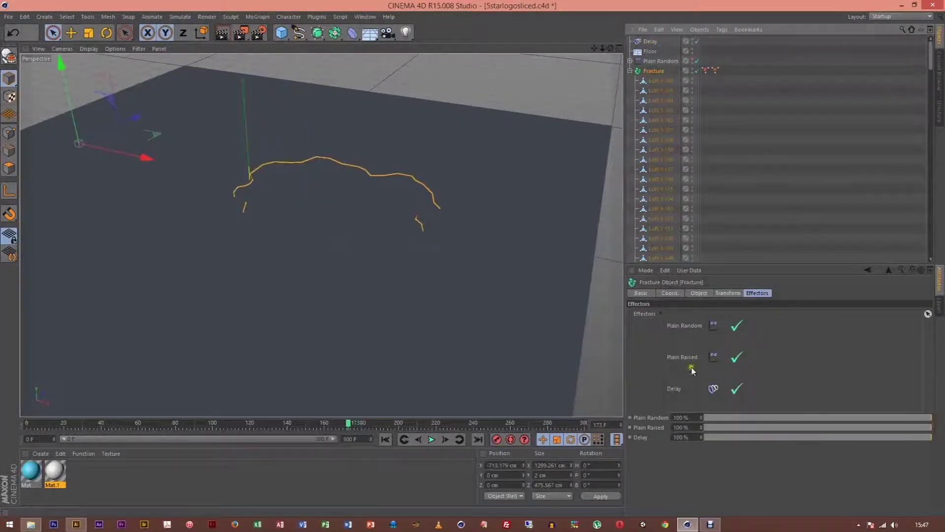
{"action": "left_click_drag", "start_coordinate": [674, 390], "coordinate": [684, 323]}
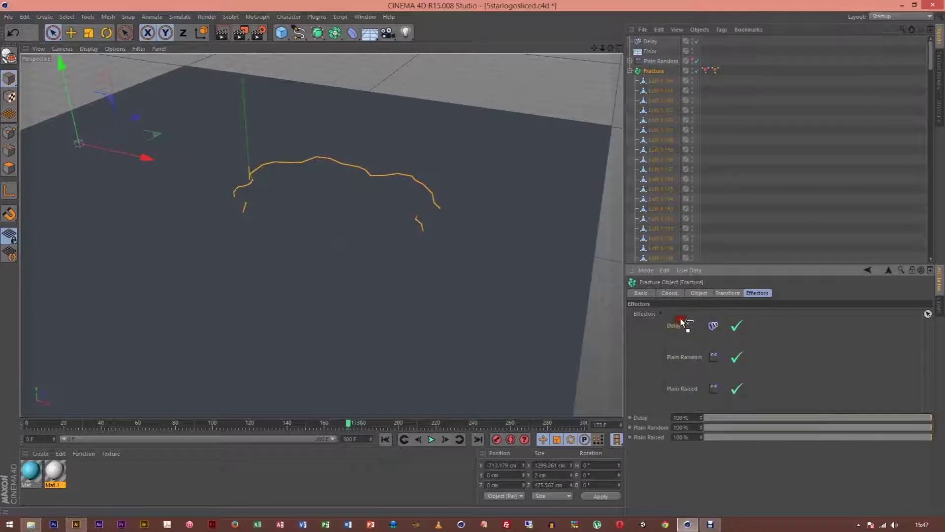
Step: Move Plain Random along X to about -155 cm and return the timeline to frame 0
{"action": "left_click", "coordinate": [655, 62]}
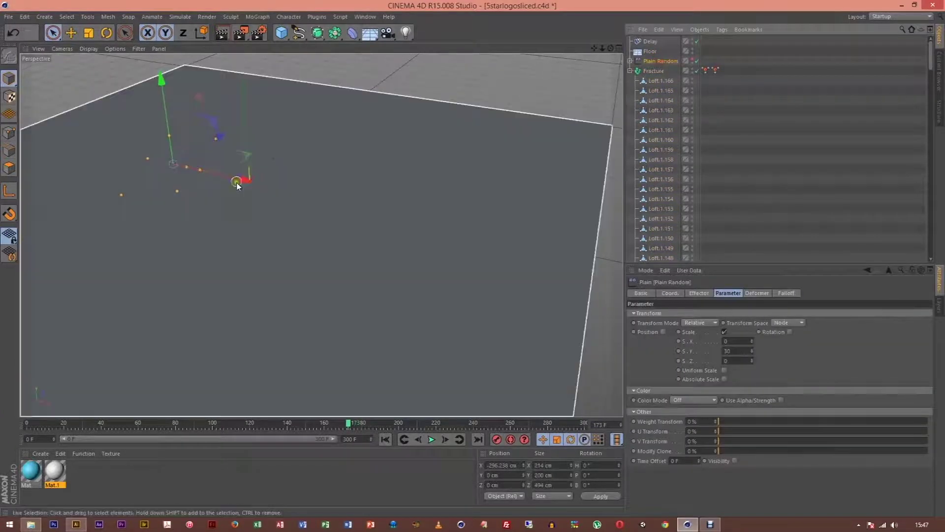
{"action": "left_click_drag", "start_coordinate": [237, 184], "coordinate": [278, 202]}
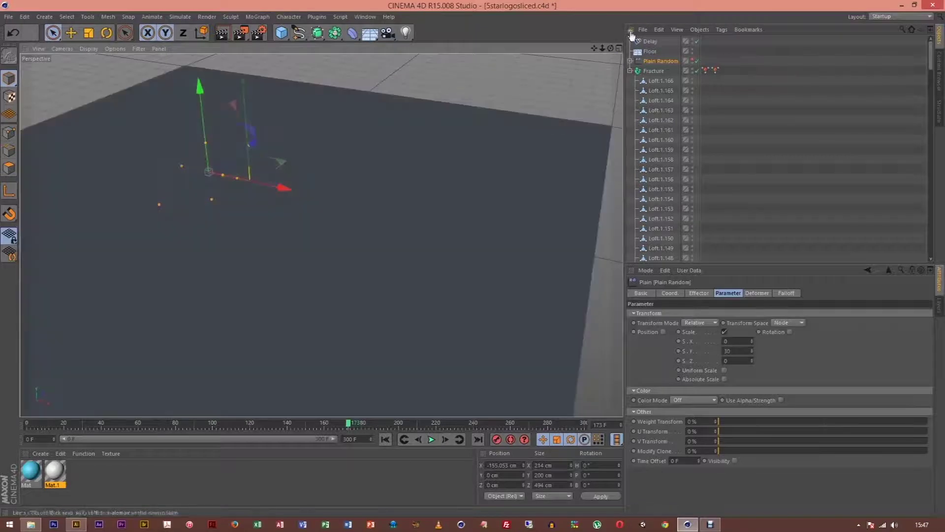
{"action": "mouse_move", "coordinate": [591, 50]}
{"action": "left_mouse_down"}
{"action": "mouse_move", "coordinate": [485, 270]}
{"action": "mouse_move", "coordinate": [588, 61]}
{"action": "left_mouse_up"}
{"action": "left_click_drag", "start_coordinate": [363, 440], "coordinate": [325, 440]}
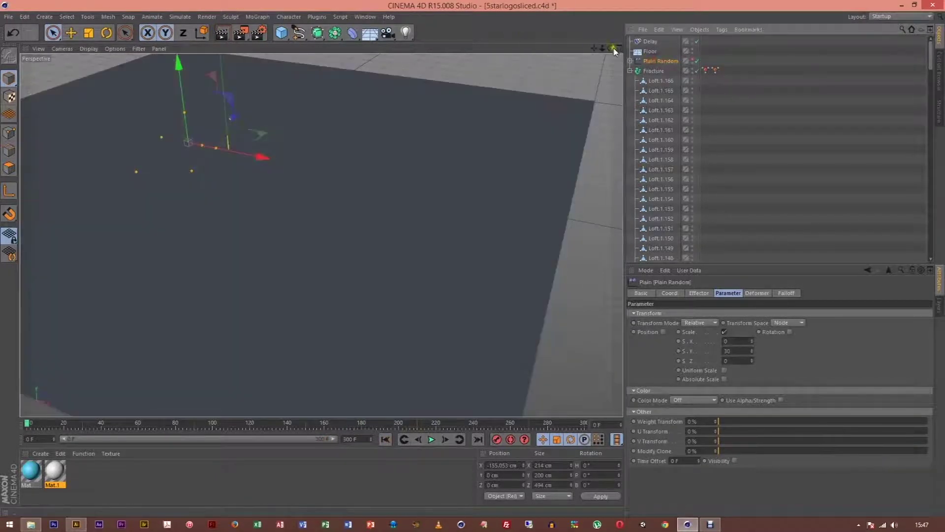
Step: Switch to the top view, hide the Floor in the viewport and show Plain Random again
{"action": "left_click", "coordinate": [621, 49]}
{"action": "left_click", "coordinate": [622, 48]}
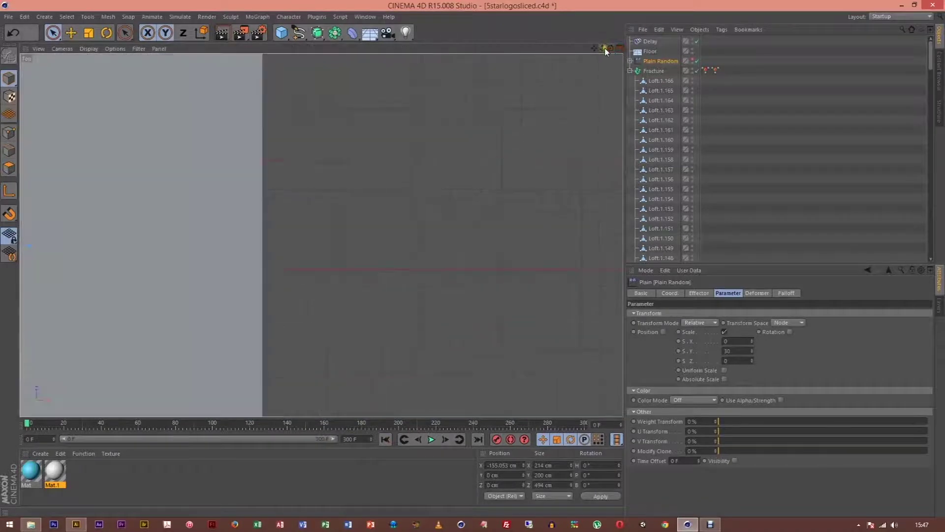
{"action": "left_click", "coordinate": [691, 50]}
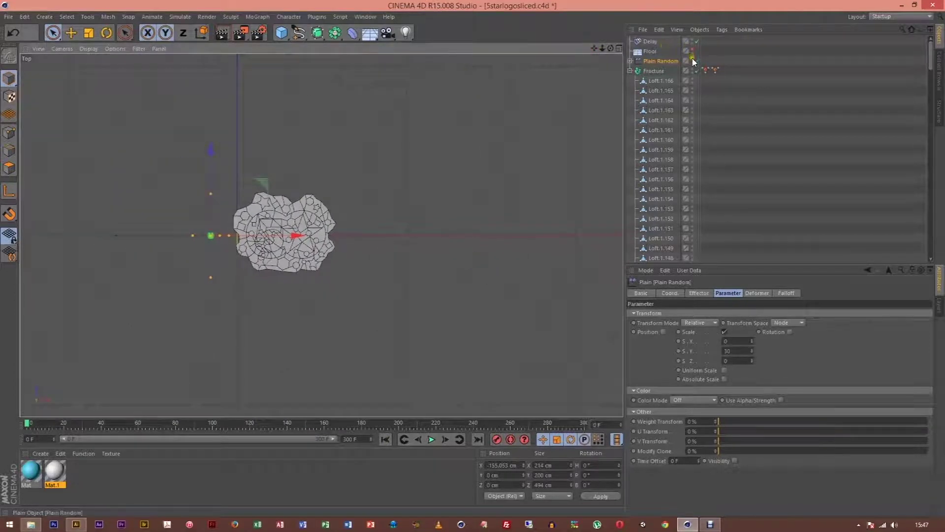
Step: Rotate Plain Random to a heading of about 20° and move it over the logo in the top view
{"action": "left_click", "coordinate": [108, 34]}
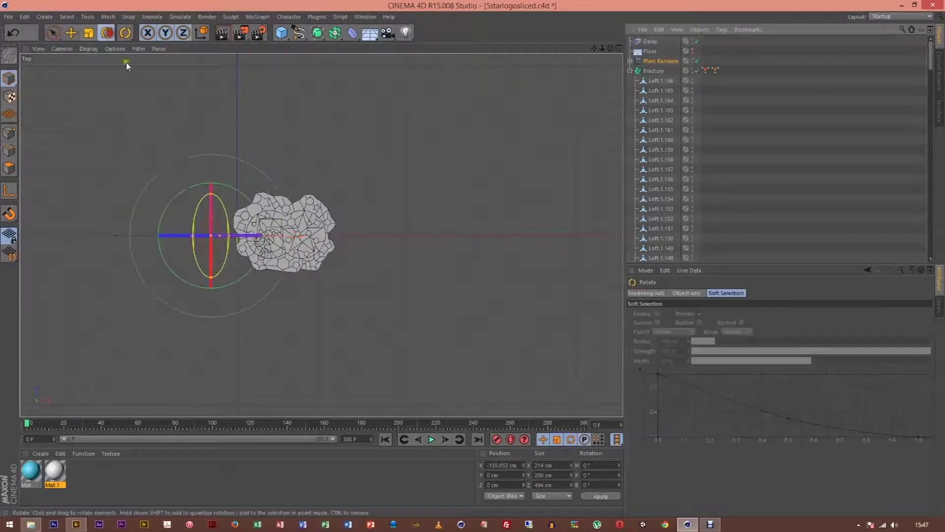
{"action": "left_click_drag", "start_coordinate": [182, 124], "coordinate": [374, 214]}
{"action": "left_click", "coordinate": [71, 32]}
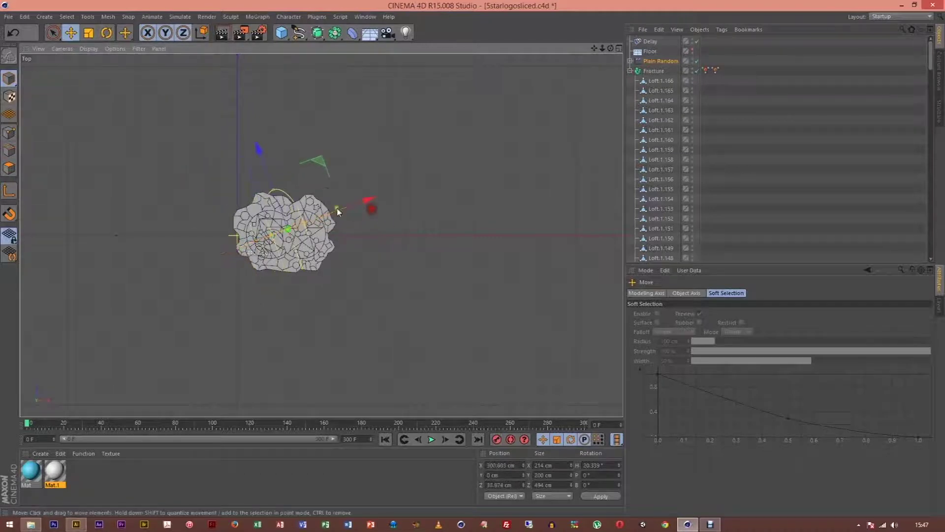
Step: Lengthen Plain Random's falloff to about 551 cm in Z and move it off the logo's lower-left edge, to about X -142 cm, Z -145 cm
{"action": "left_click_drag", "start_coordinate": [258, 150], "coordinate": [260, 153]}
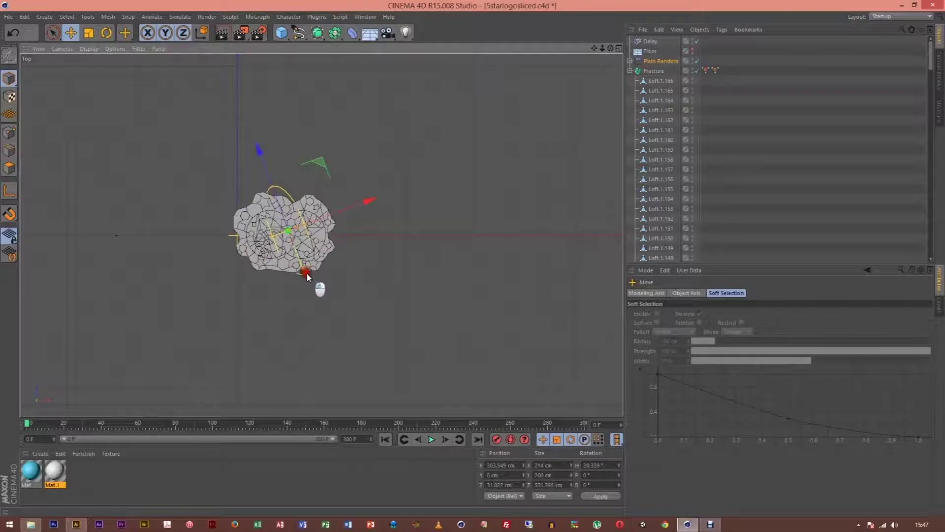
{"action": "mouse_move", "coordinate": [328, 217]}
{"action": "left_mouse_down"}
{"action": "mouse_move", "coordinate": [343, 215]}
{"action": "mouse_move", "coordinate": [337, 222]}
{"action": "left_mouse_up"}
{"action": "left_click_drag", "start_coordinate": [271, 163], "coordinate": [273, 165]}
{"action": "left_click_drag", "start_coordinate": [376, 201], "coordinate": [294, 212]}
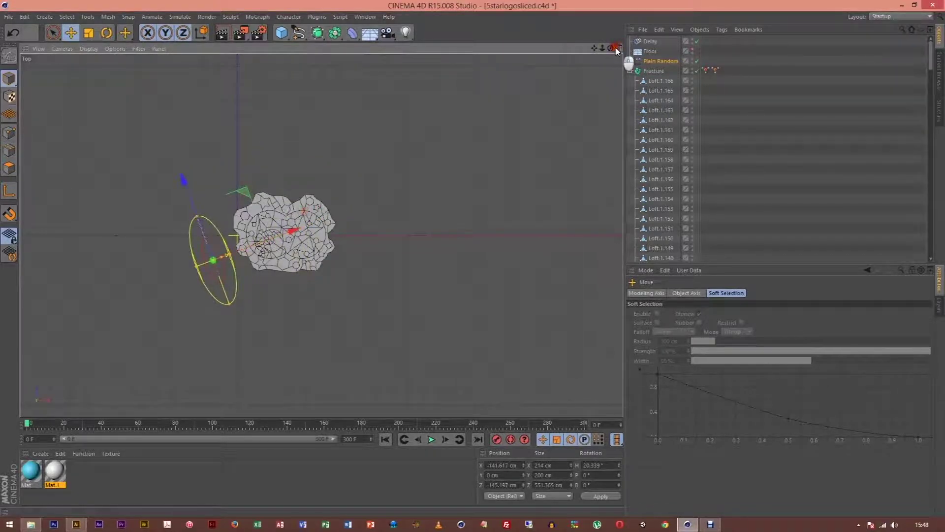
Step: Return to the perspective view, show the Floor again, and move Plain Random along its own X axis to about X -90 cm, Z -126 cm
{"action": "left_click", "coordinate": [616, 50]}
{"action": "left_click", "coordinate": [319, 49]}
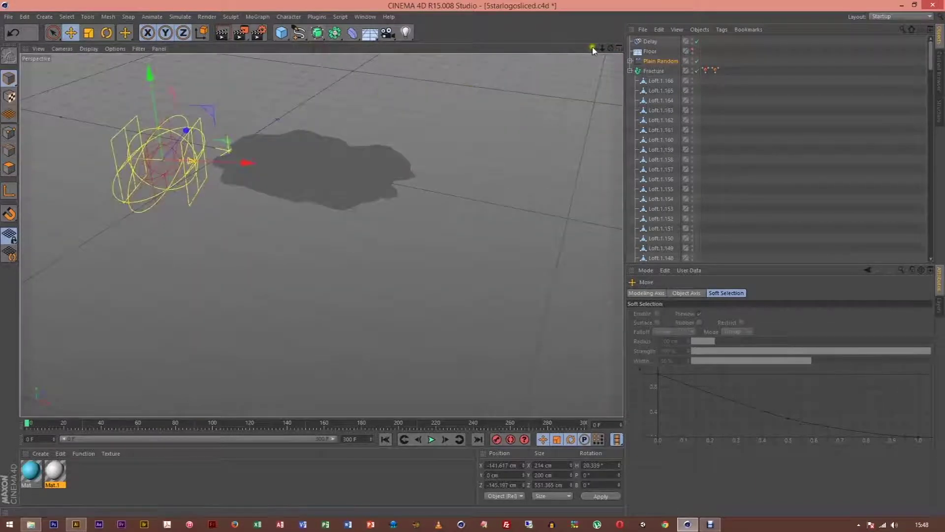
{"action": "left_click_drag", "start_coordinate": [602, 48], "coordinate": [478, 260]}
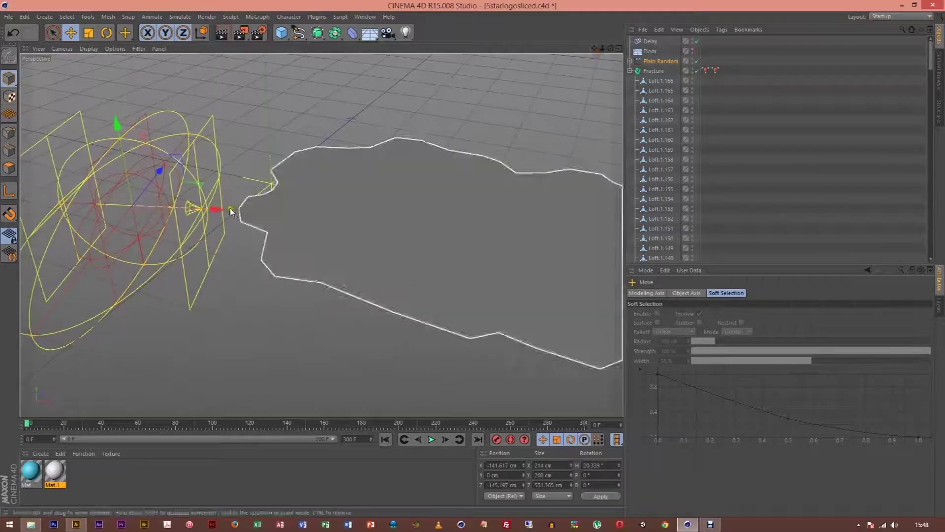
{"action": "left_click", "coordinate": [690, 51]}
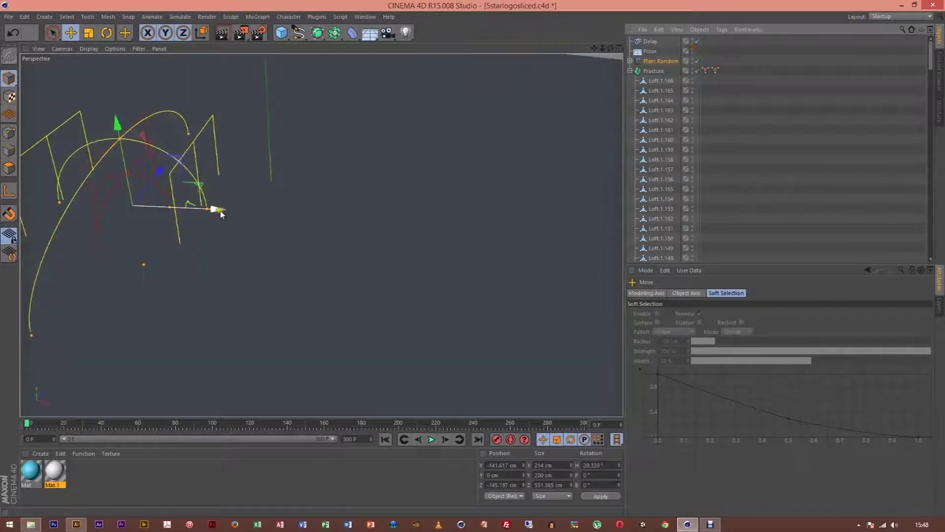
{"action": "left_click_drag", "start_coordinate": [218, 209], "coordinate": [259, 214]}
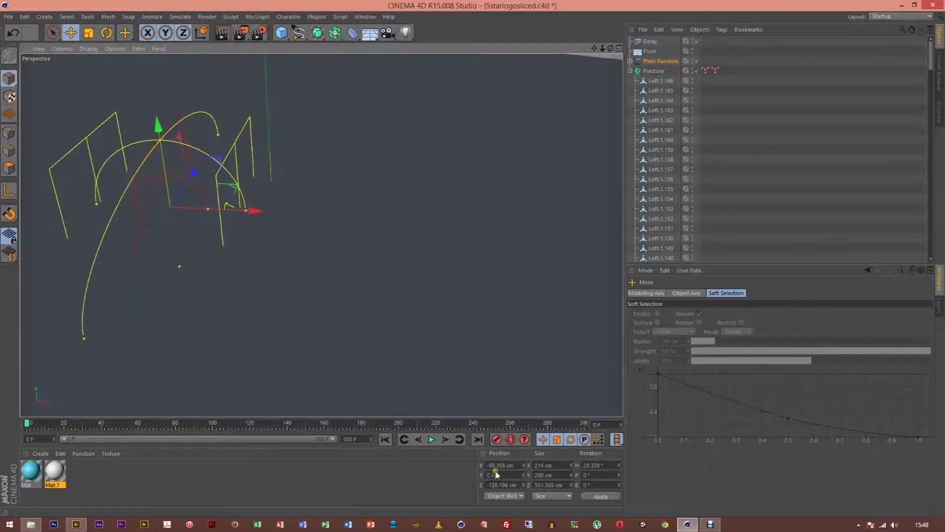
Step: Keyframe Plain Random's X, Y and Z position at frame 0
{"action": "left_click_drag", "start_coordinate": [603, 48], "coordinate": [473, 260]}
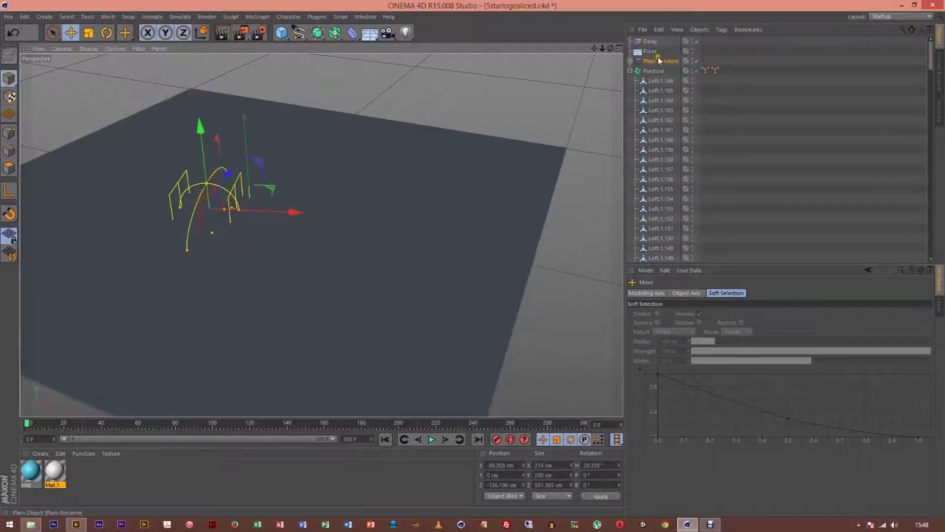
{"action": "left_click", "coordinate": [662, 61]}
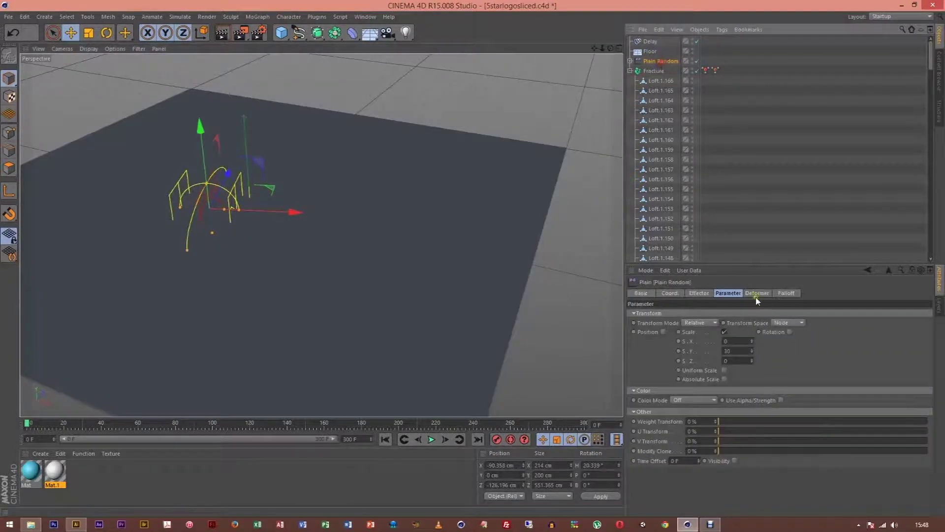
{"action": "left_click", "coordinate": [680, 293]}
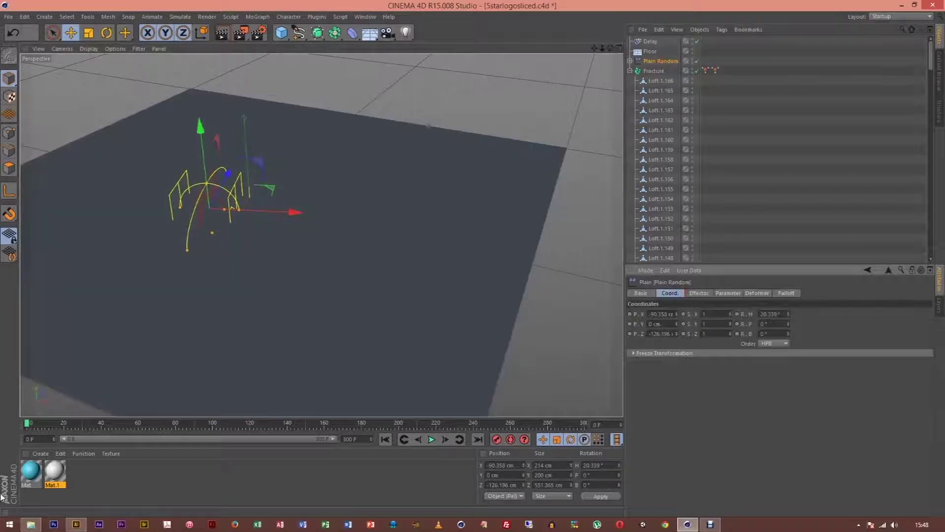
{"action": "key", "text": "super"}
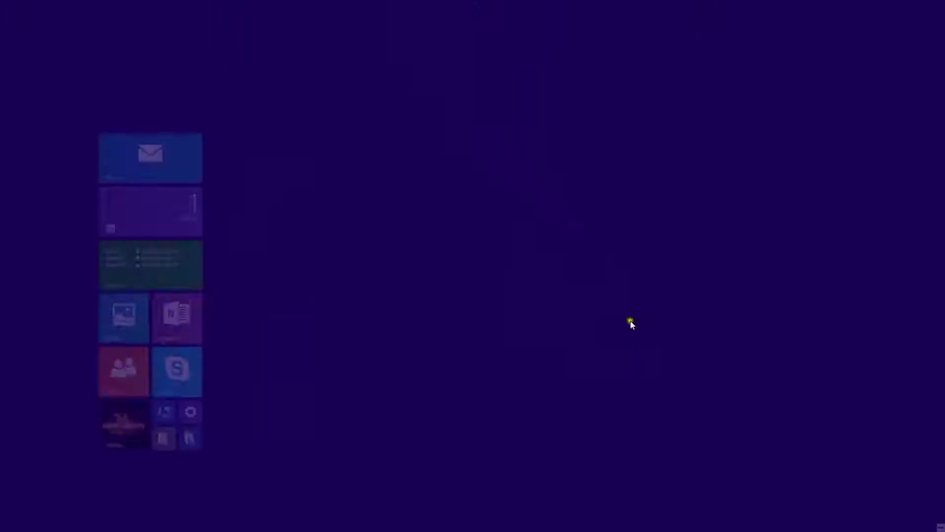
{"action": "key", "text": "super"}
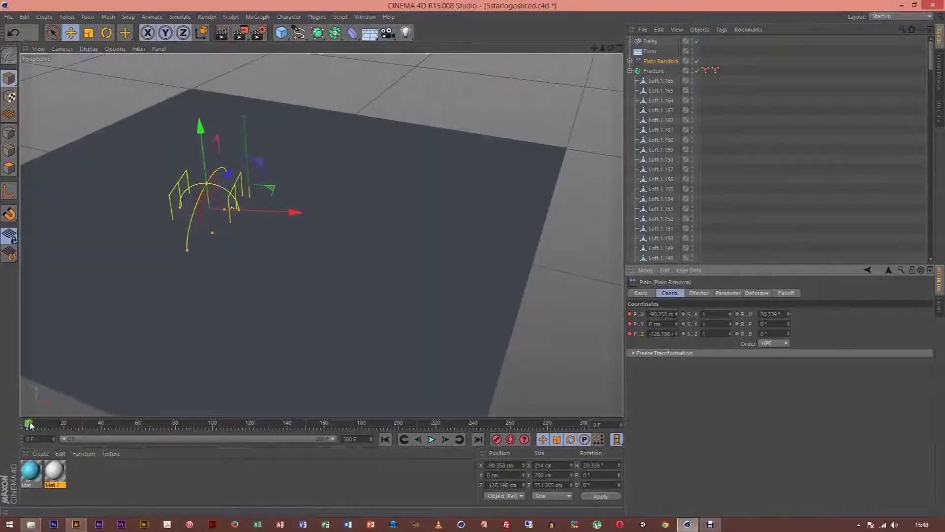
Step: At frame 10, move Plain Random past the logo to about X 667 cm, Z 154 cm and keyframe its position
{"action": "left_click_drag", "start_coordinate": [30, 425], "coordinate": [52, 428]}
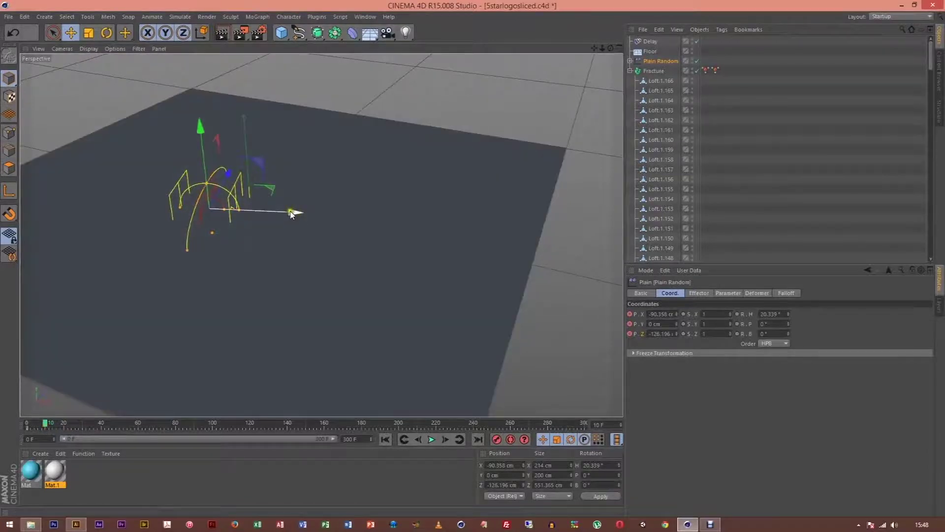
{"action": "left_click_drag", "start_coordinate": [291, 214], "coordinate": [525, 227]}
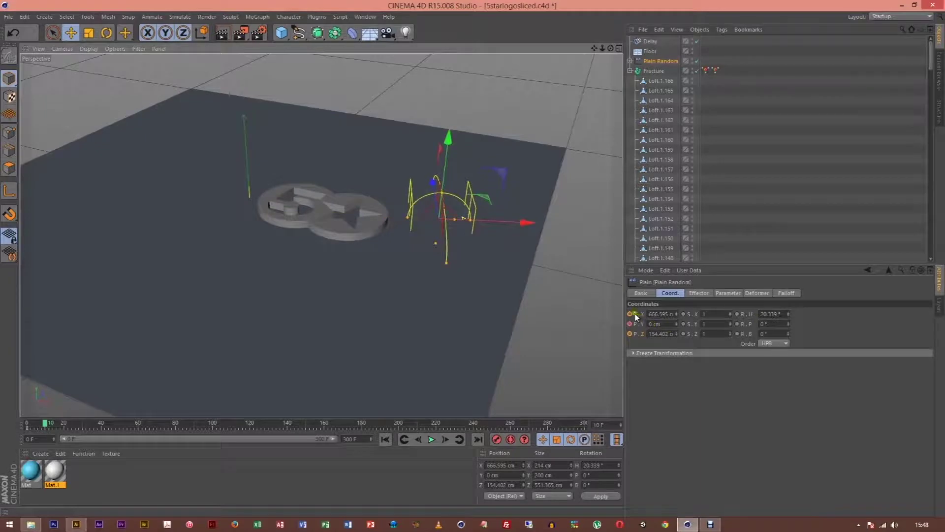
{"action": "left_click", "coordinate": [634, 314]}
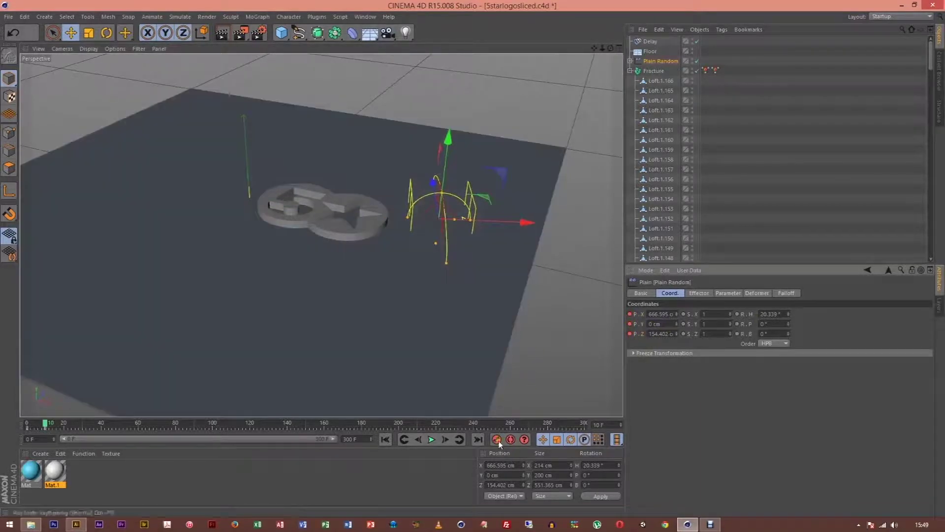
Step: Play the animation from the start and scrub on to frame 73
{"action": "left_click", "coordinate": [385, 440]}
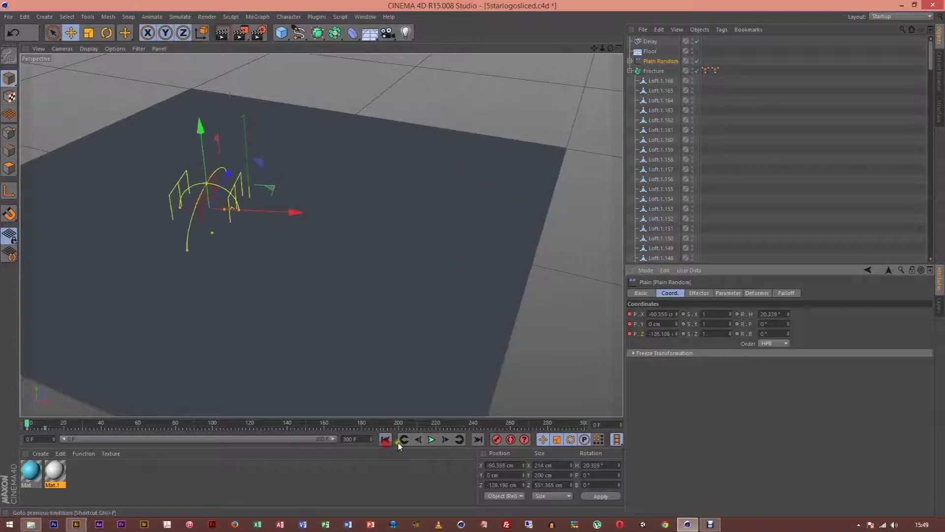
{"action": "left_click", "coordinate": [431, 440]}
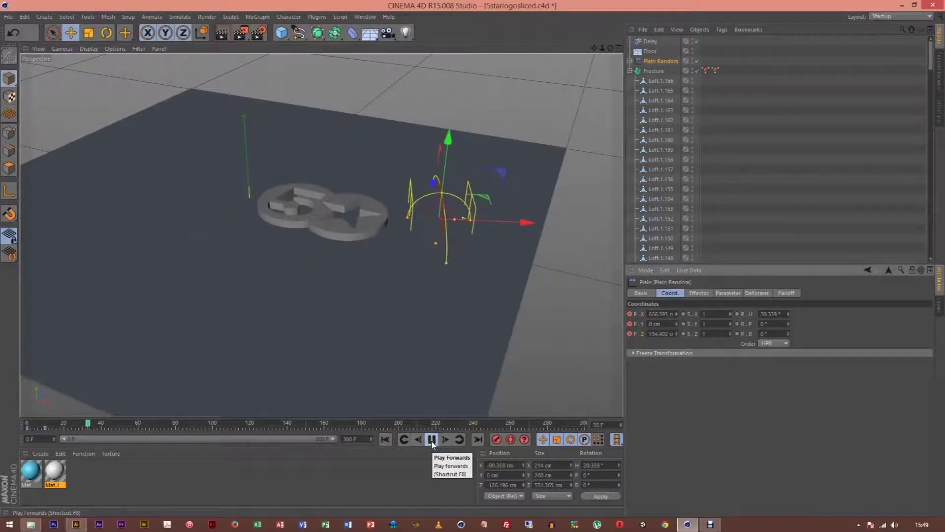
{"action": "left_click", "coordinate": [432, 443]}
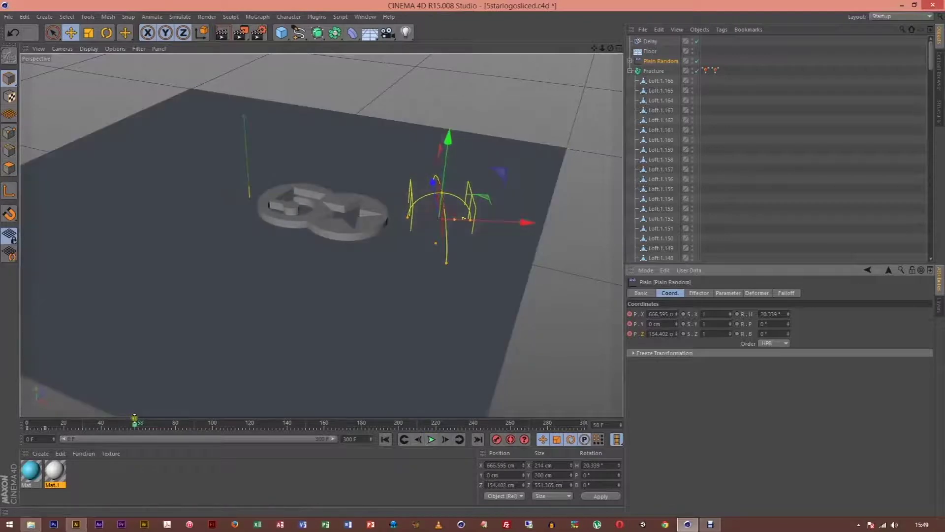
{"action": "left_click", "coordinate": [136, 424]}
{"action": "left_click_drag", "start_coordinate": [137, 424], "coordinate": [162, 425]}
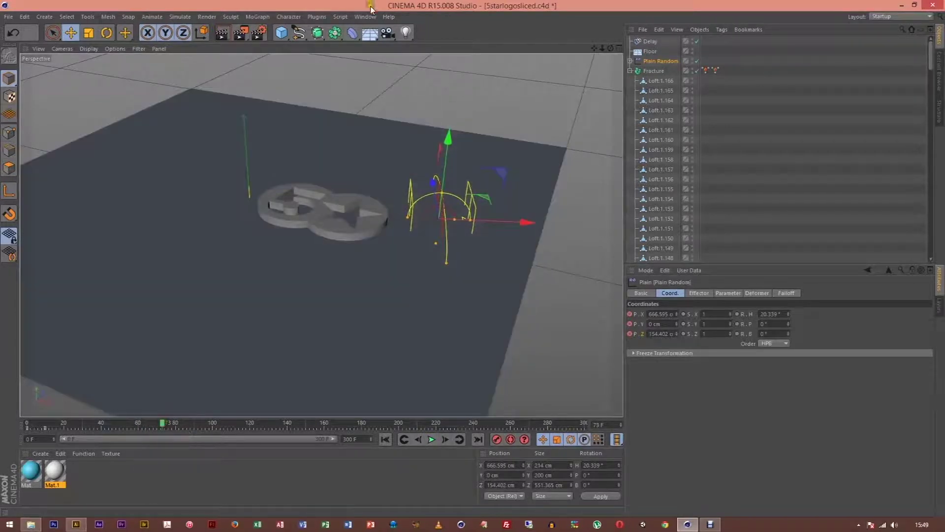
Step: Move Plain Random's end position keys to frame 80 in the Timeline and preview the animation from frame 0
{"action": "left_click", "coordinate": [363, 19]}
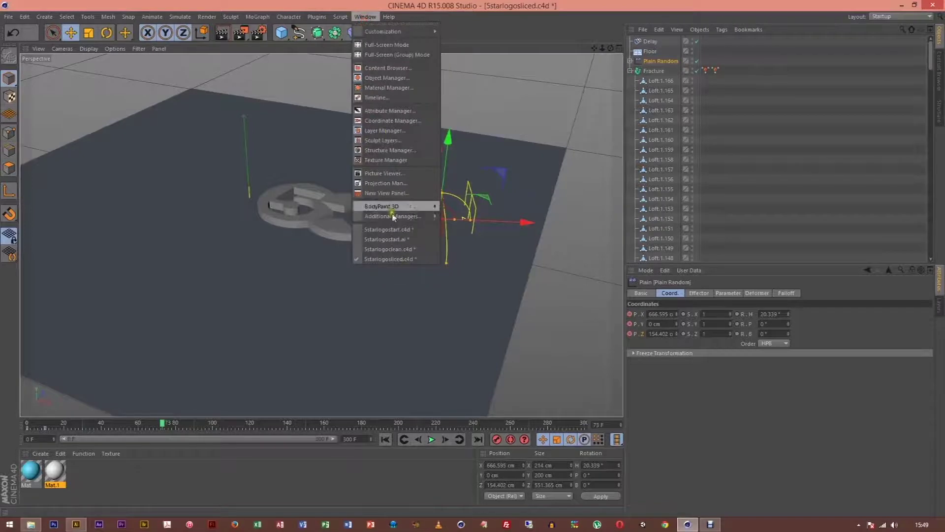
{"action": "left_click", "coordinate": [394, 98]}
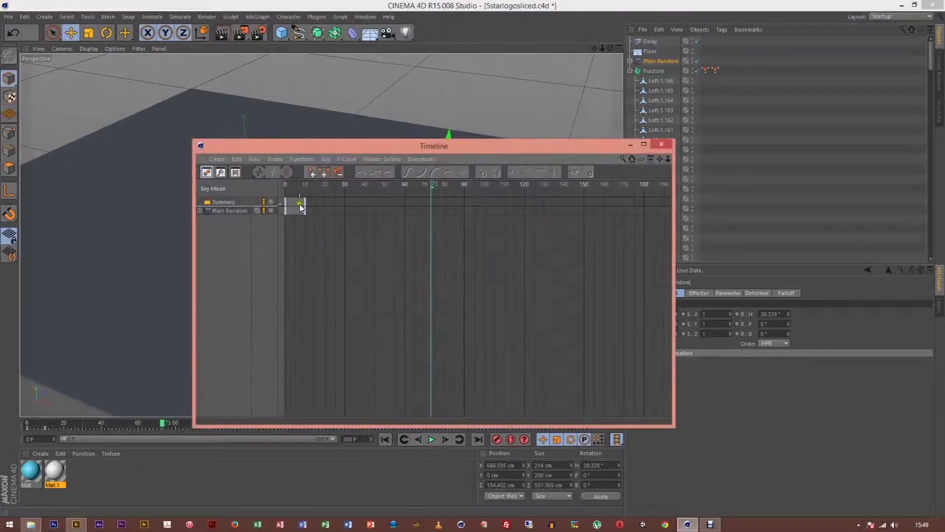
{"action": "left_click_drag", "start_coordinate": [306, 200], "coordinate": [445, 207]}
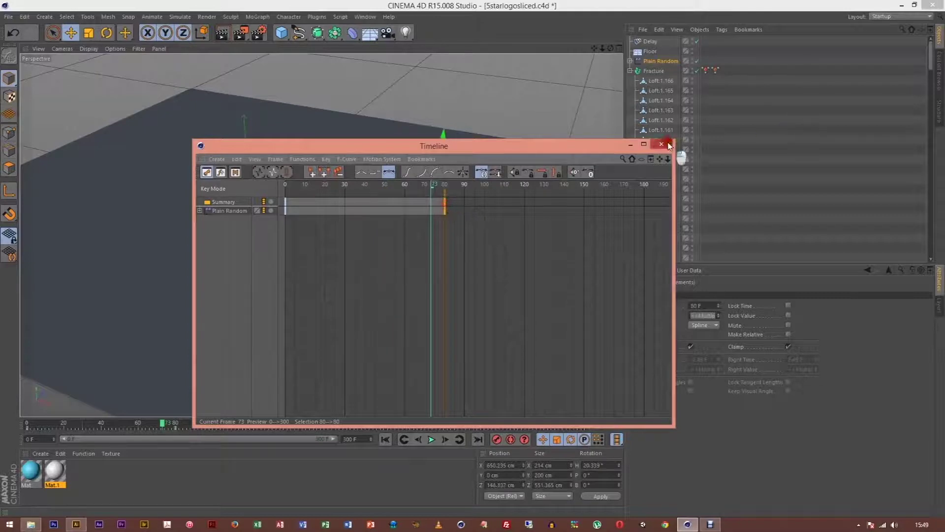
{"action": "left_click", "coordinate": [668, 143]}
{"action": "left_click", "coordinate": [385, 440]}
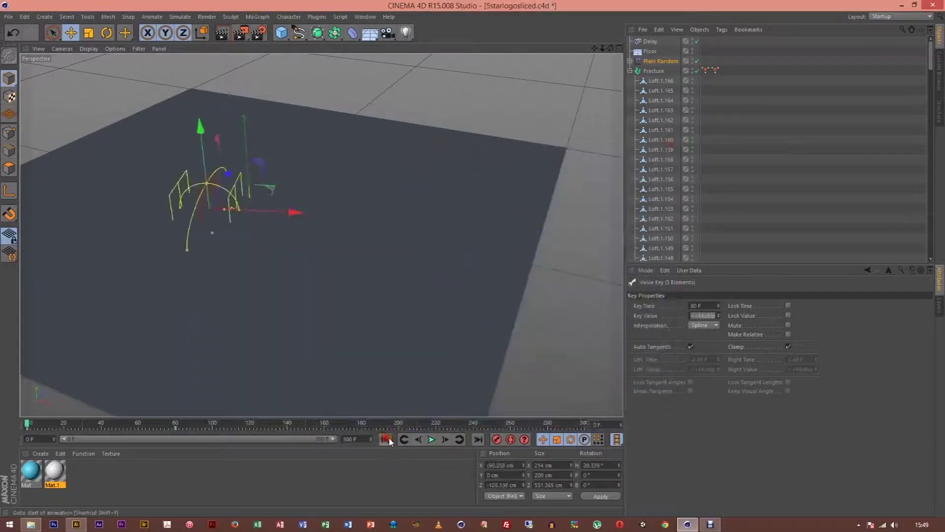
{"action": "left_click", "coordinate": [433, 440]}
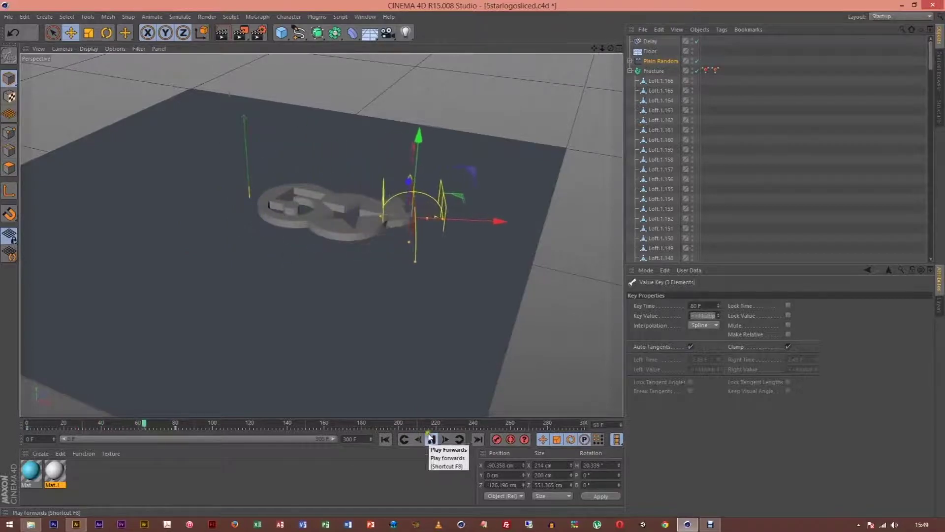
{"action": "left_click", "coordinate": [385, 439]}
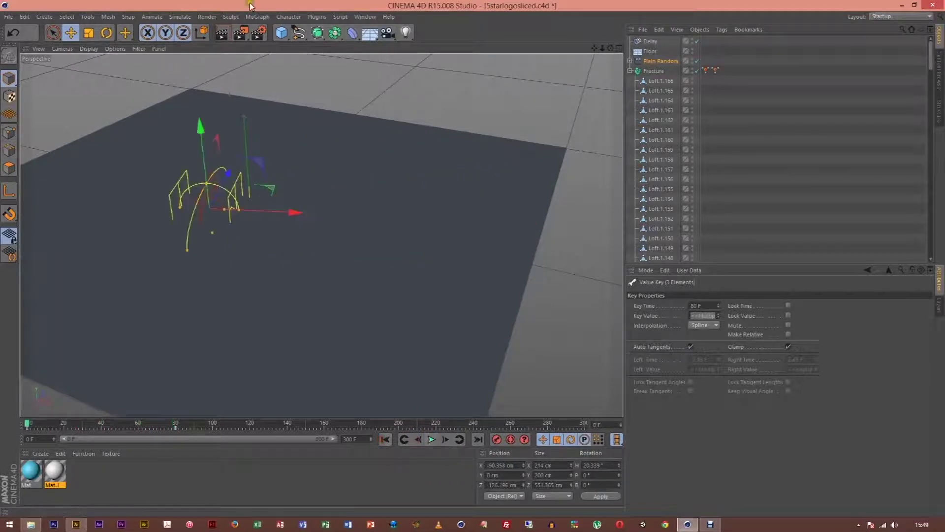
Step: Move Plain Random's end position keys to frame 120 in the Timeline and play the animation
{"action": "left_click", "coordinate": [366, 16]}
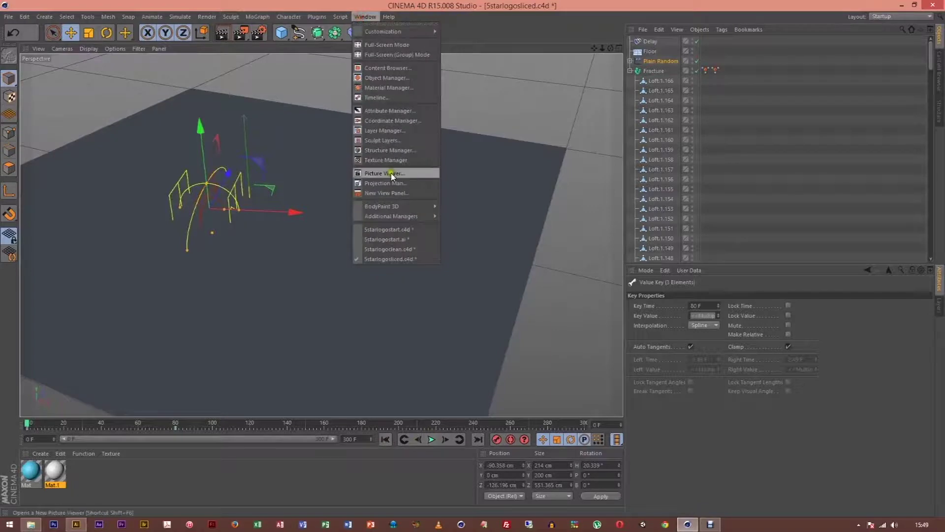
{"action": "left_click", "coordinate": [397, 98]}
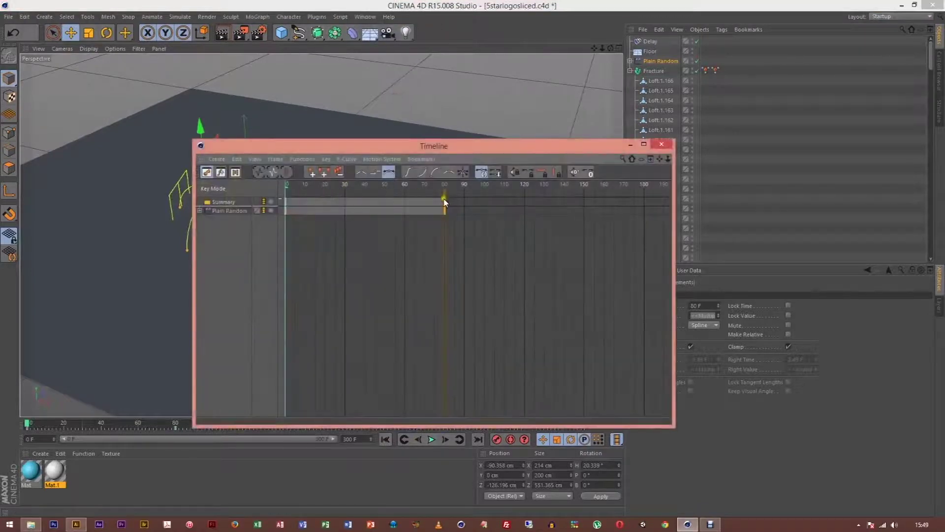
{"action": "left_click", "coordinate": [444, 205]}
{"action": "left_click_drag", "start_coordinate": [445, 205], "coordinate": [523, 206]}
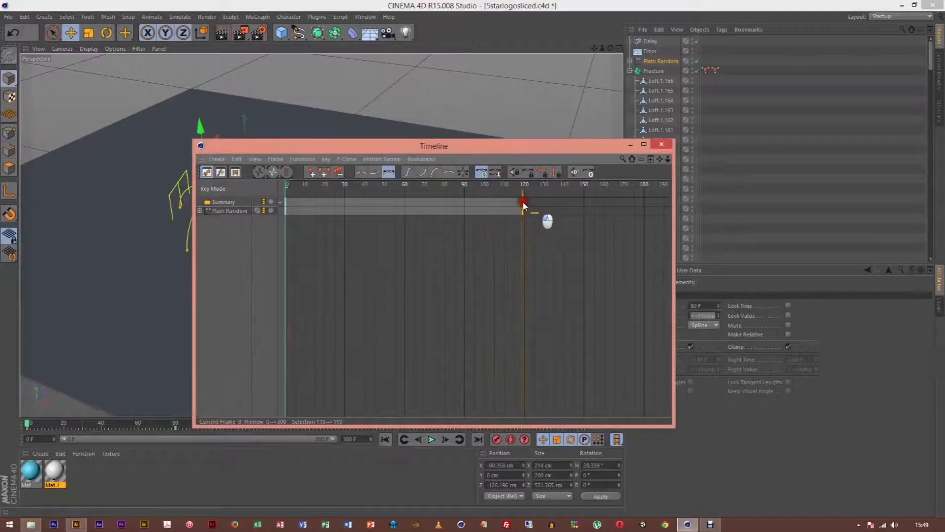
{"action": "left_click", "coordinate": [663, 144]}
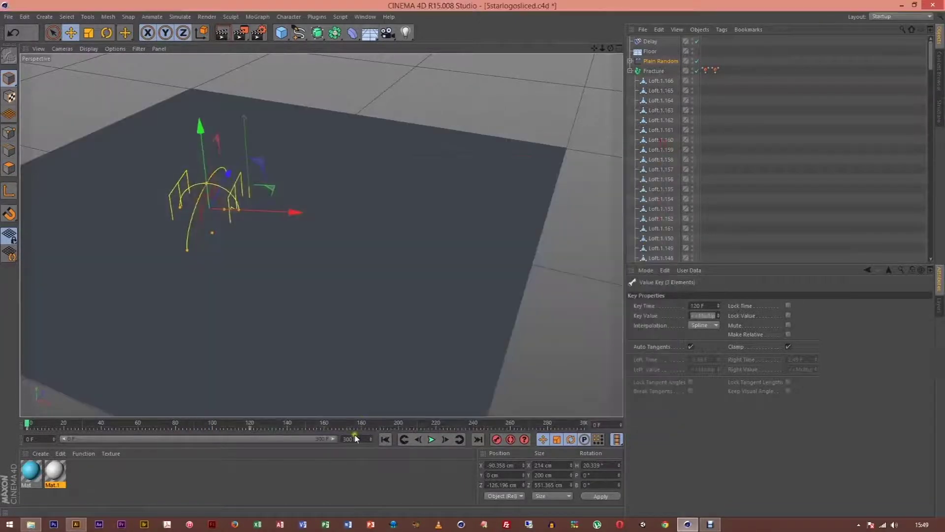
{"action": "left_click", "coordinate": [429, 440]}
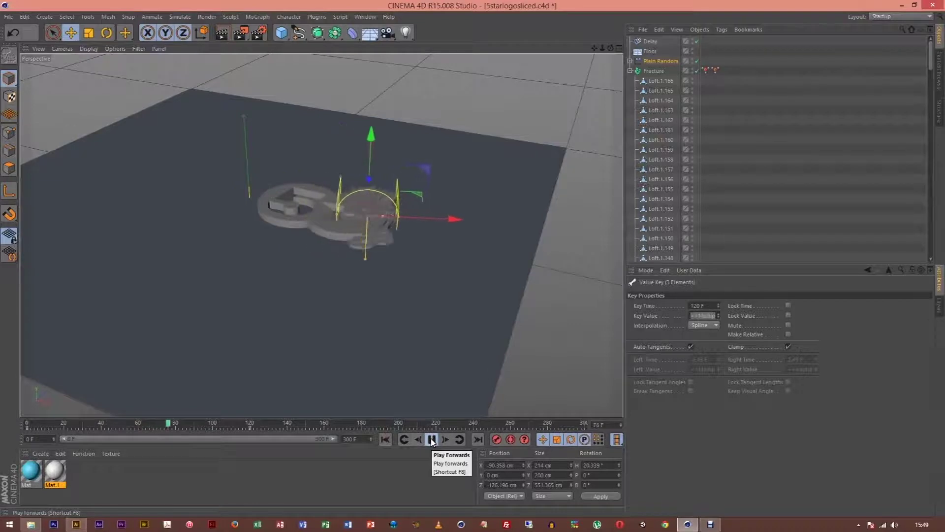
{"action": "left_click", "coordinate": [432, 440]}
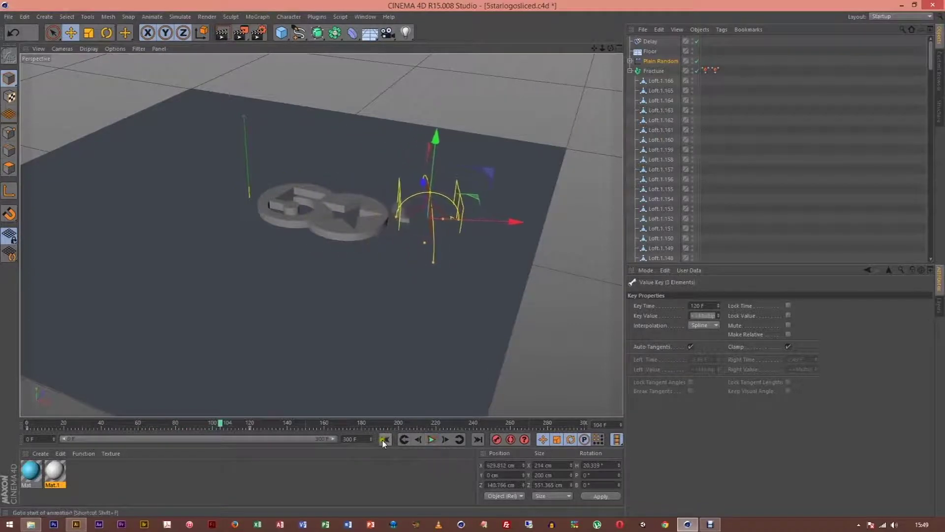
Step: Hide Plain Random in the viewport, collapse the Fracture hierarchy and continue the playback to about frame 118
{"action": "left_click", "coordinate": [695, 59]}
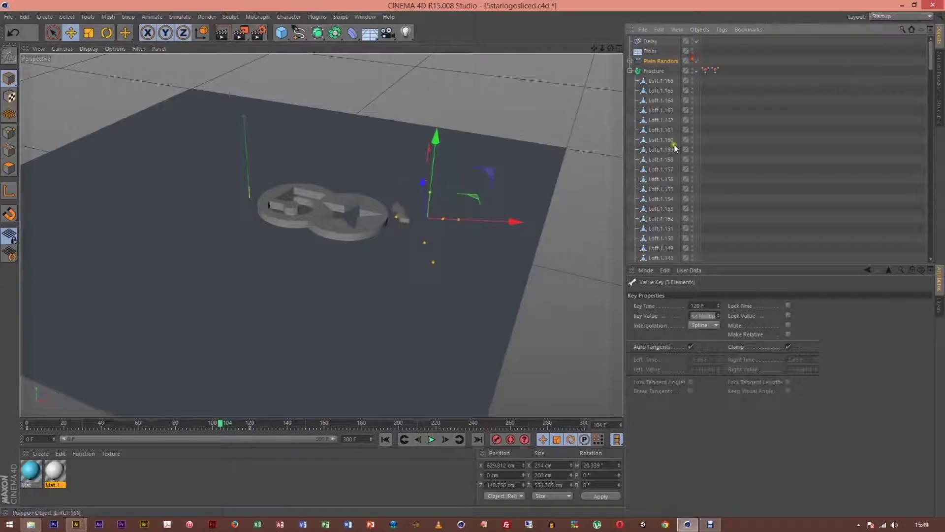
{"action": "left_click", "coordinate": [630, 70]}
{"action": "left_click", "coordinate": [670, 136]}
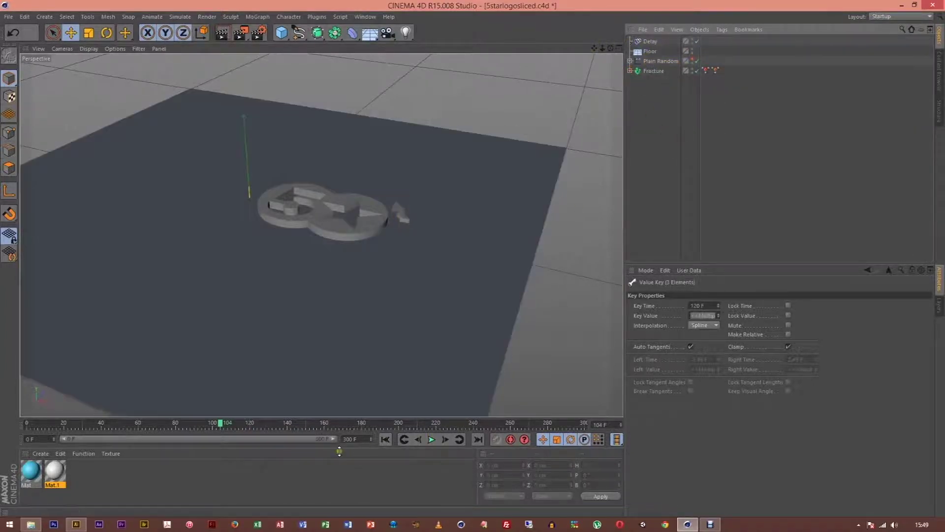
{"action": "left_click", "coordinate": [431, 440]}
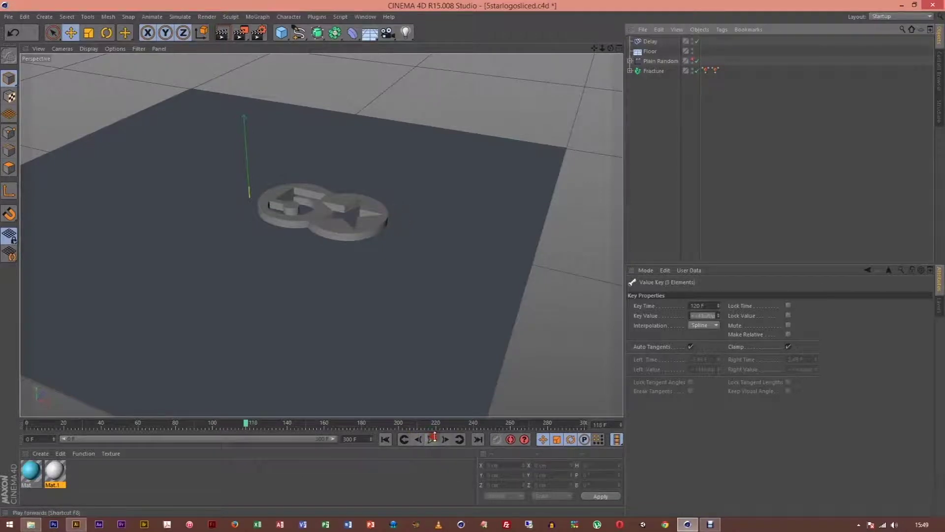
Step: Frame the logo more closely from a new angle in the perspective view and return the timeline to frame 0
{"action": "mouse_move", "coordinate": [474, 261]}
{"action": "left_mouse_down", "text": "alt"}
{"action": "mouse_move", "coordinate": [480, 267]}
{"action": "mouse_move", "coordinate": [474, 261]}
{"action": "left_mouse_up", "text": "alt"}
{"action": "left_click", "coordinate": [387, 34]}
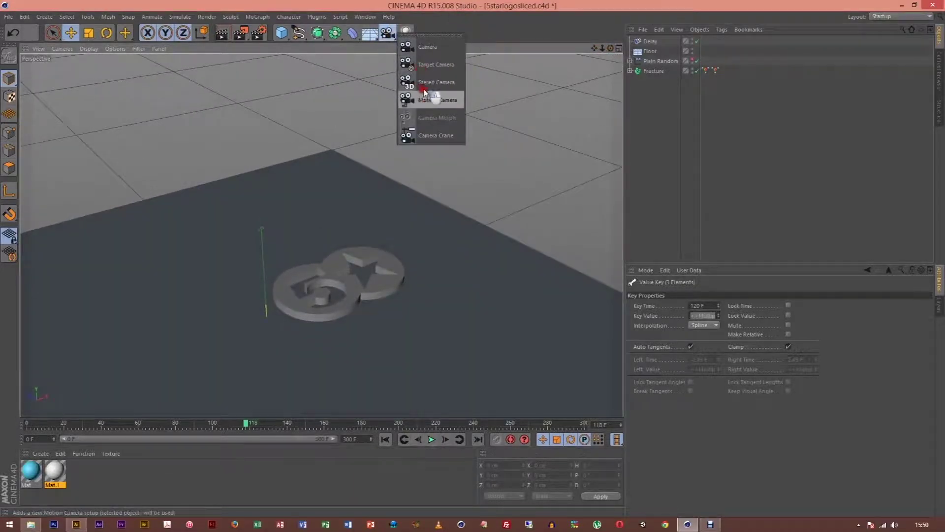
{"action": "left_click", "coordinate": [474, 45]}
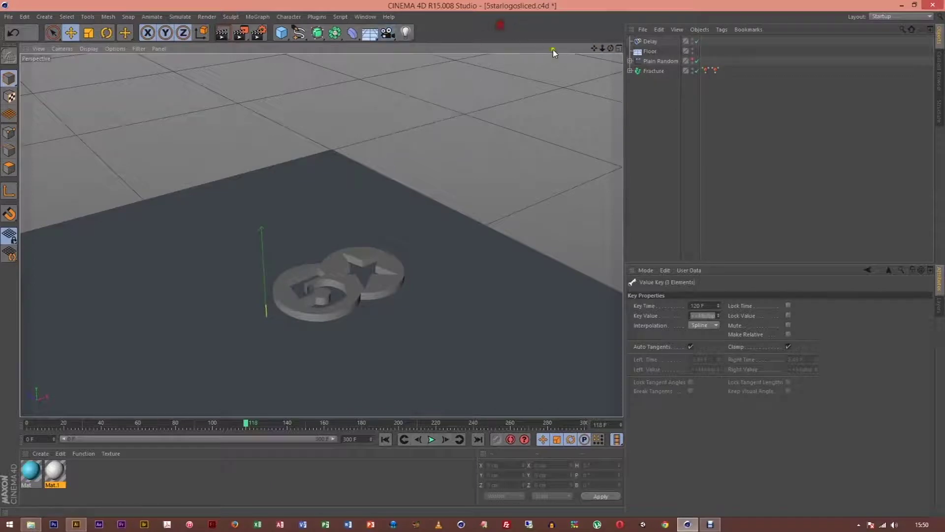
{"action": "scroll", "coordinate": [473, 259], "scroll_direction": "up", "scroll_amount": 3}
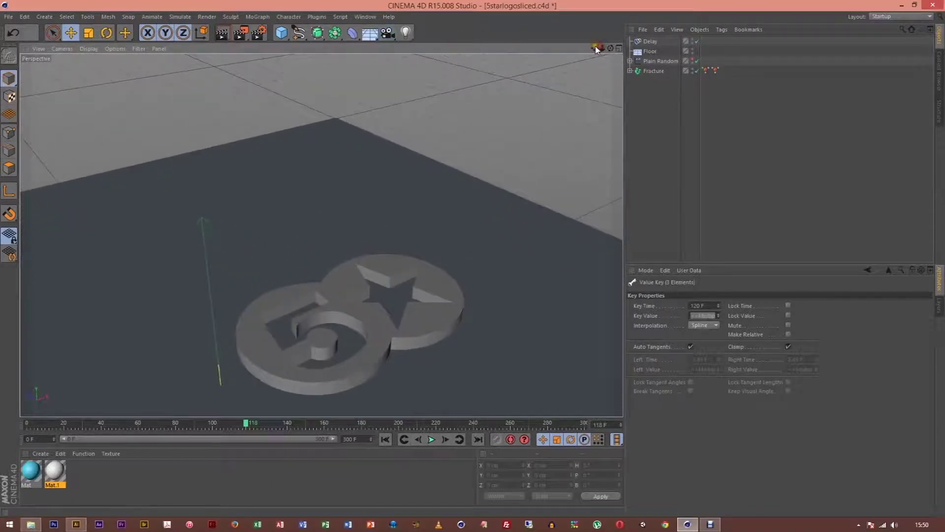
{"action": "scroll", "coordinate": [473, 258], "scroll_direction": "up", "scroll_amount": 1}
{"action": "left_click_drag", "start_coordinate": [474, 259], "coordinate": [473, 259]}
{"action": "left_click_drag", "start_coordinate": [610, 48], "coordinate": [464, 310]}
{"action": "left_click", "coordinate": [384, 439]}
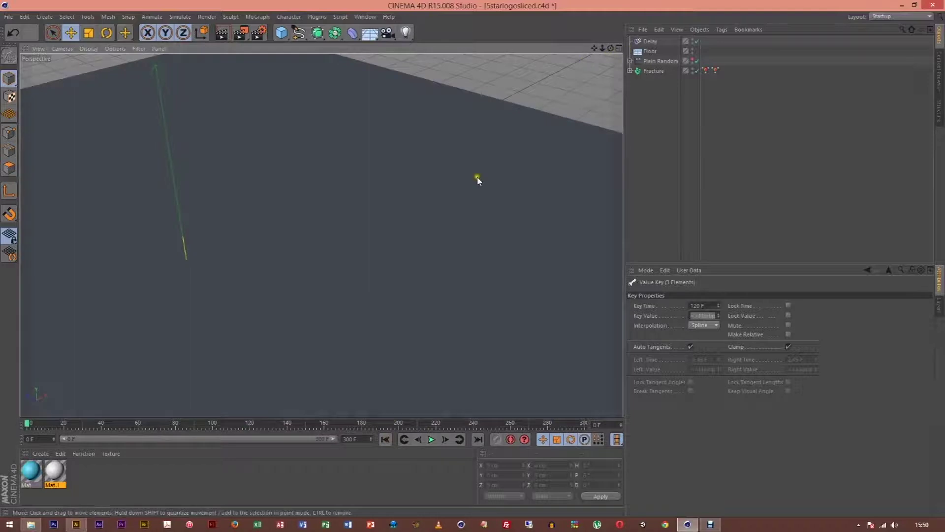
Step: Frame the rising logo from a lower angle in the perspective view at frame 34
{"action": "left_click_drag", "start_coordinate": [27, 424], "coordinate": [91, 422]}
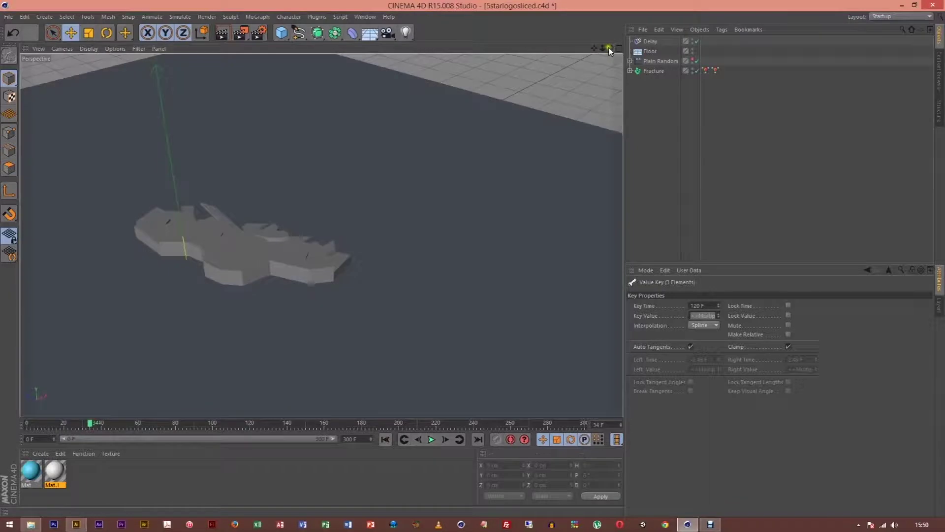
{"action": "left_click_drag", "start_coordinate": [610, 48], "coordinate": [474, 263]}
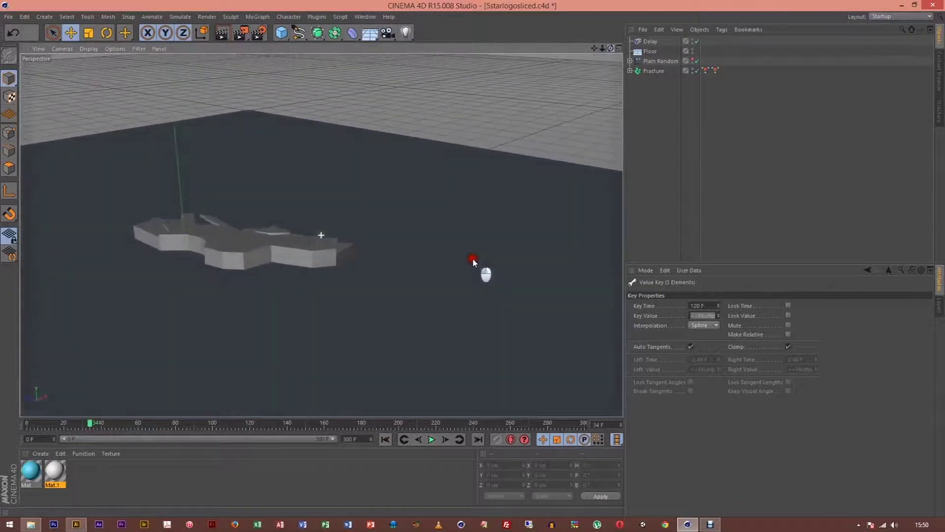
{"action": "mouse_move", "coordinate": [590, 48]}
{"action": "left_mouse_down"}
{"action": "mouse_move", "coordinate": [479, 268]}
{"action": "mouse_move", "coordinate": [592, 48]}
{"action": "mouse_move", "coordinate": [472, 260]}
{"action": "mouse_move", "coordinate": [592, 48]}
{"action": "left_mouse_up"}
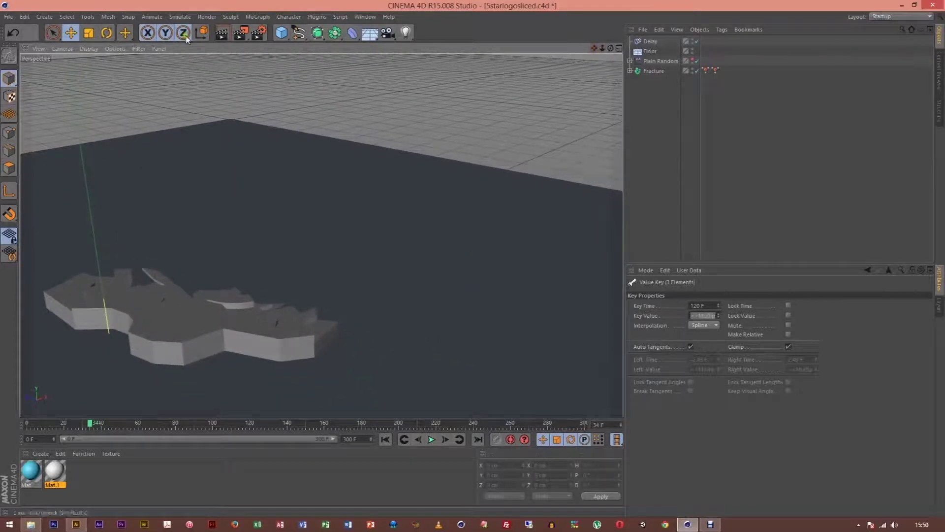
Step: Check the output size, frame rate and frame range in the Render Settings
{"action": "left_click", "coordinate": [207, 17]}
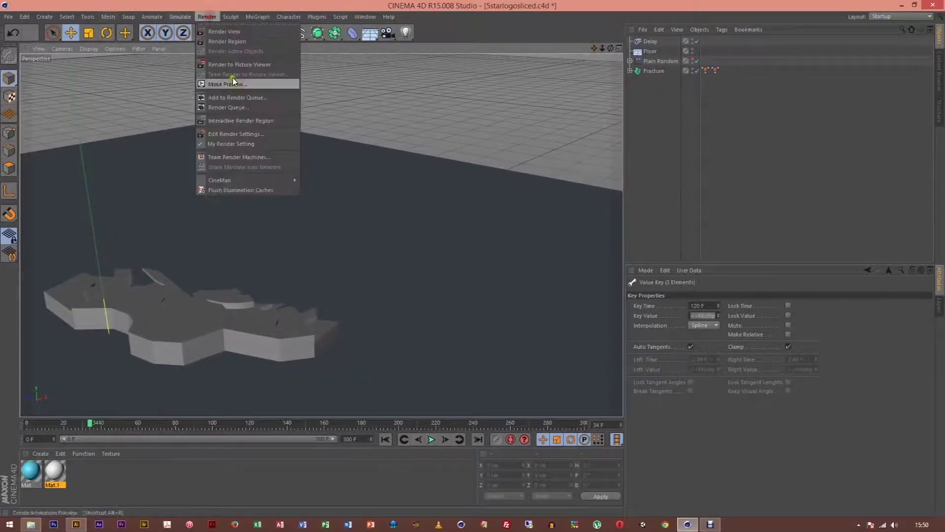
{"action": "left_click", "coordinate": [249, 135]}
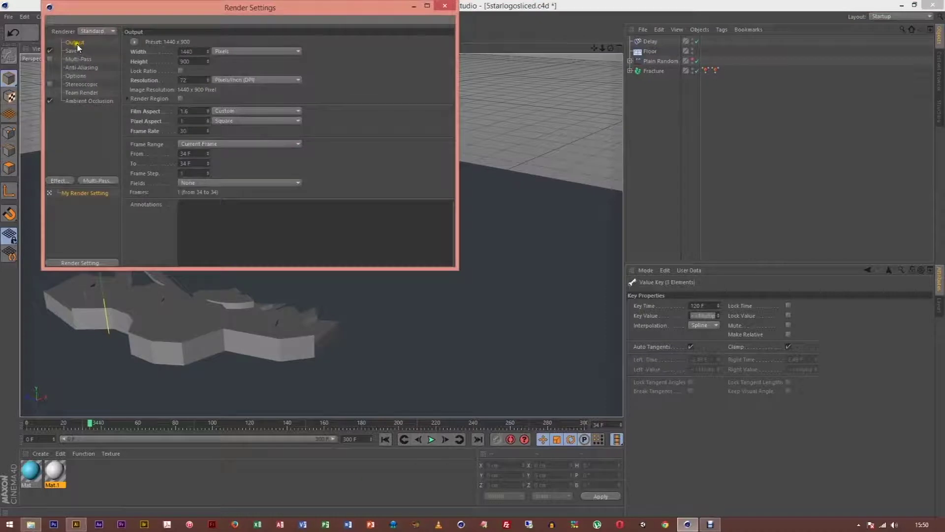
{"action": "left_click", "coordinate": [441, 9]}
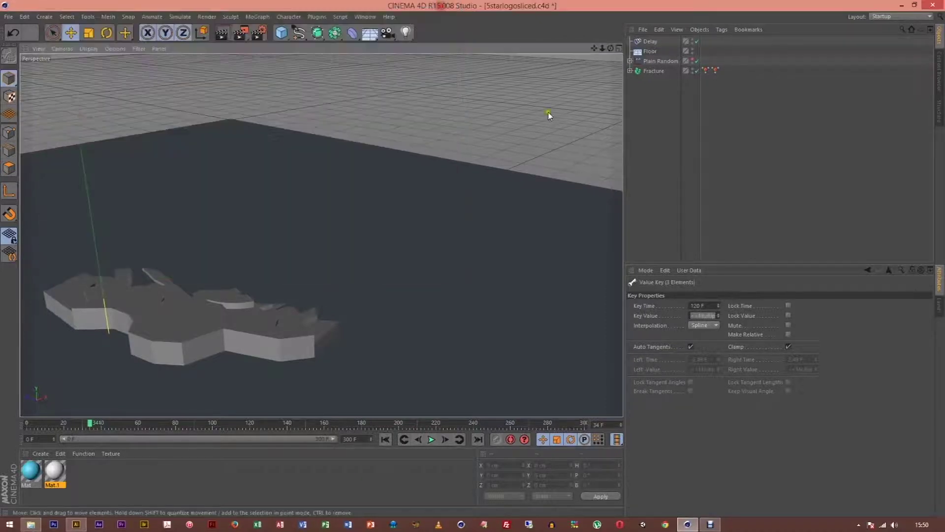
Step: Return to frame 0, add a camera from the current view, look through it and name it Camera 1
{"action": "left_click_drag", "start_coordinate": [472, 261], "coordinate": [474, 262], "text": "alt"}
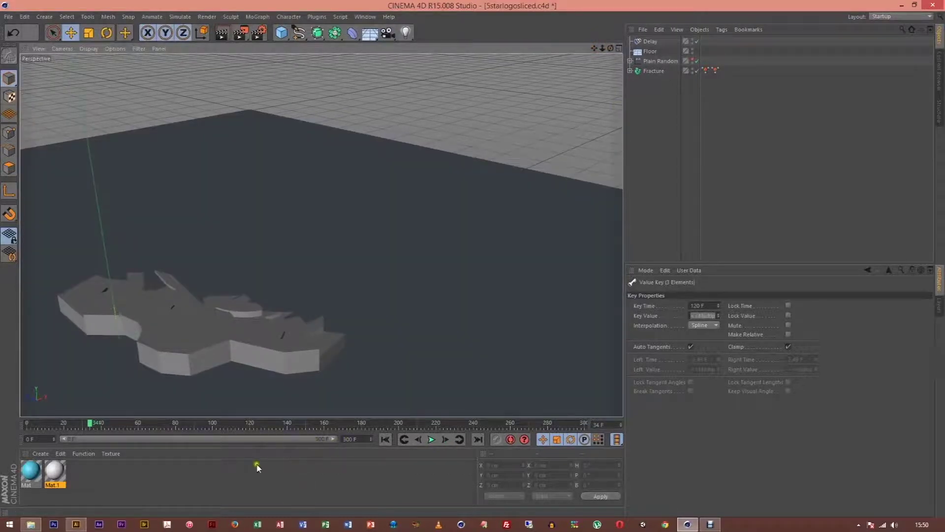
{"action": "left_click_drag", "start_coordinate": [92, 425], "coordinate": [2, 422]}
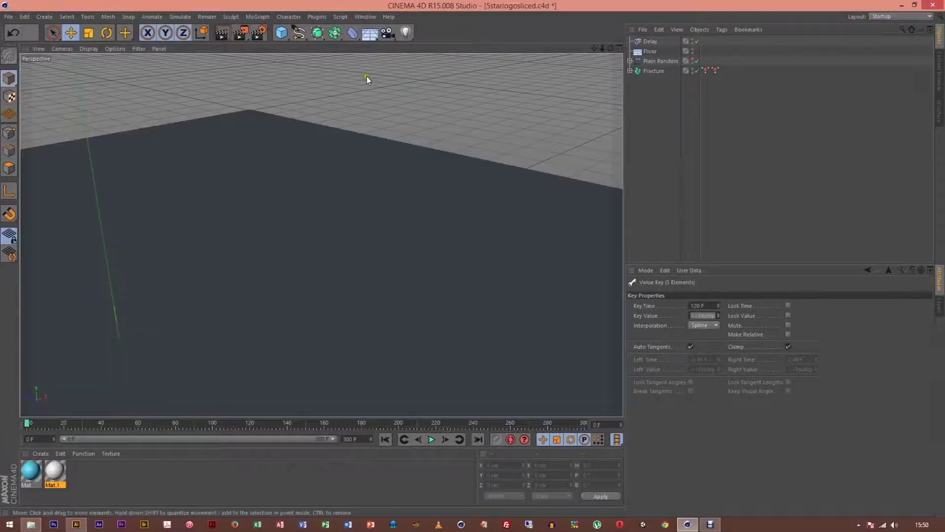
{"action": "left_click", "coordinate": [390, 35]}
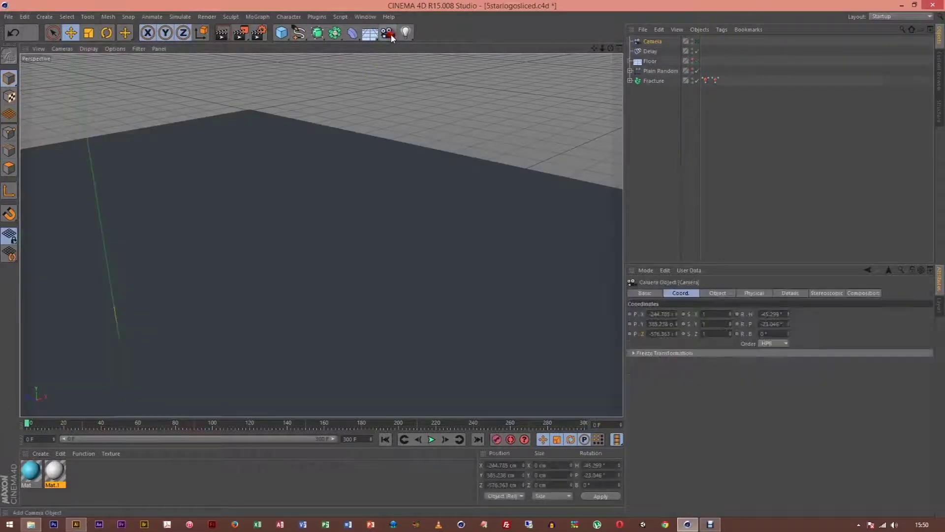
{"action": "left_click", "coordinate": [698, 43]}
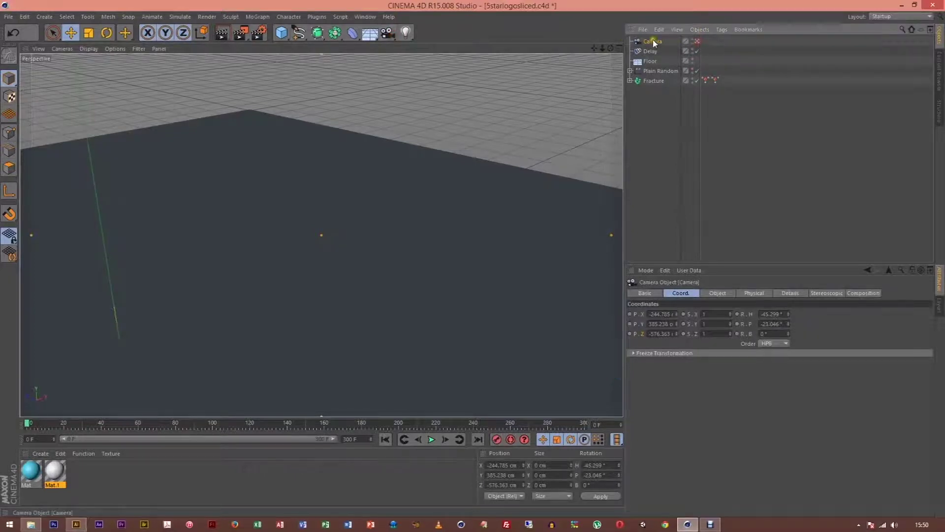
{"action": "double_click", "coordinate": [654, 42]}
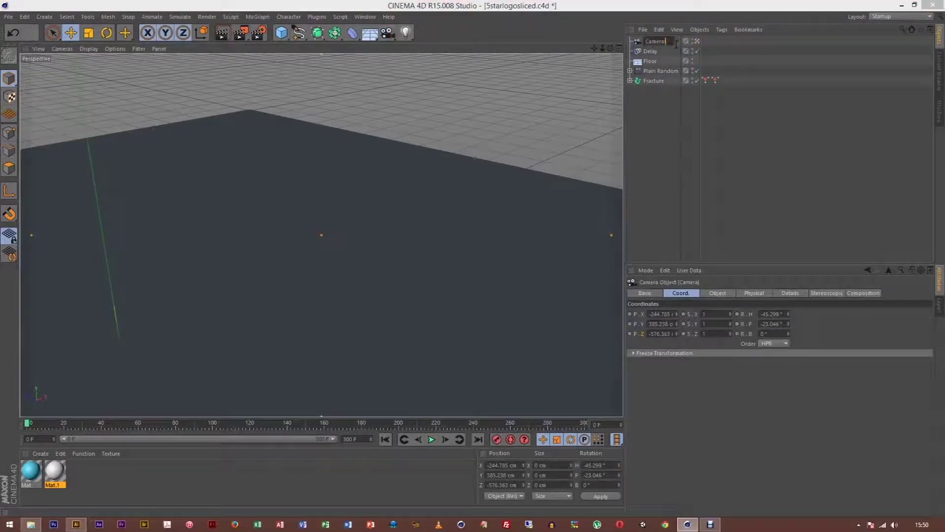
{"action": "type", "text": "1"}
{"action": "key", "text": "Return"}
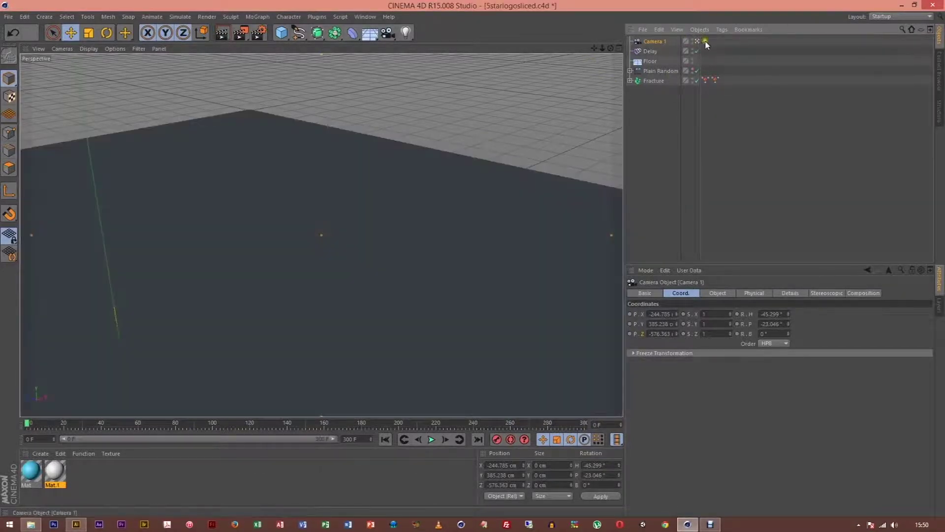
Step: Leave Camera 1's view, go to frame 117 and frame the raised logo from a higher, more frontal angle
{"action": "left_click", "coordinate": [706, 42]}
{"action": "left_click_drag", "start_coordinate": [18, 424], "coordinate": [247, 427]}
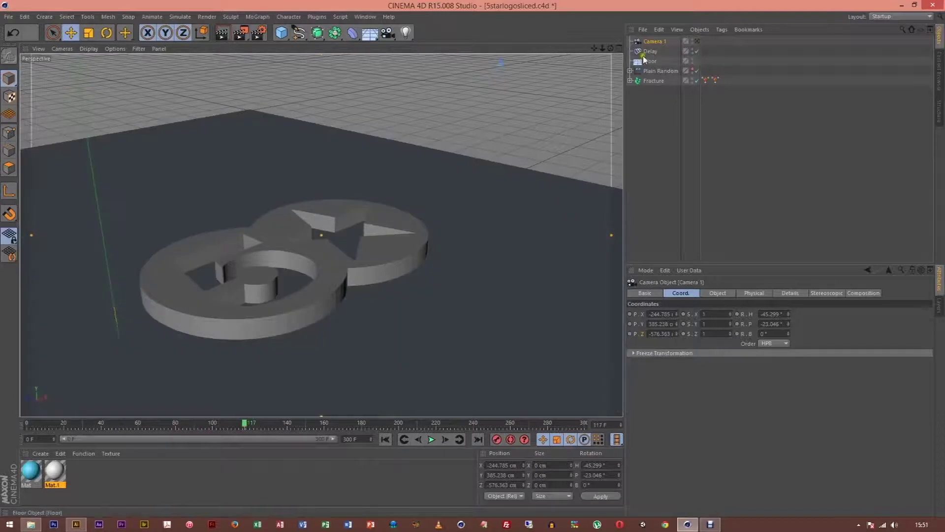
{"action": "left_click_drag", "start_coordinate": [605, 50], "coordinate": [481, 274]}
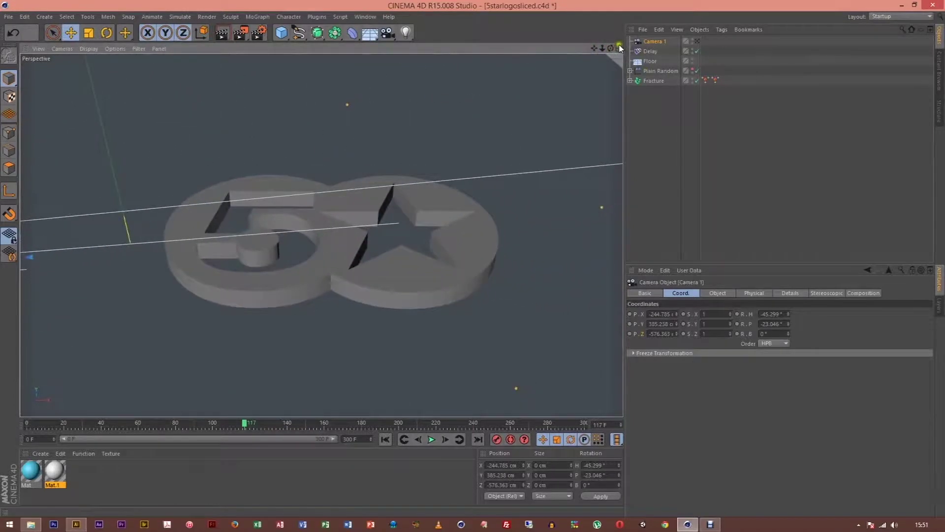
{"action": "left_click_drag", "start_coordinate": [610, 49], "coordinate": [475, 266]}
{"action": "left_click_drag", "start_coordinate": [598, 51], "coordinate": [481, 268]}
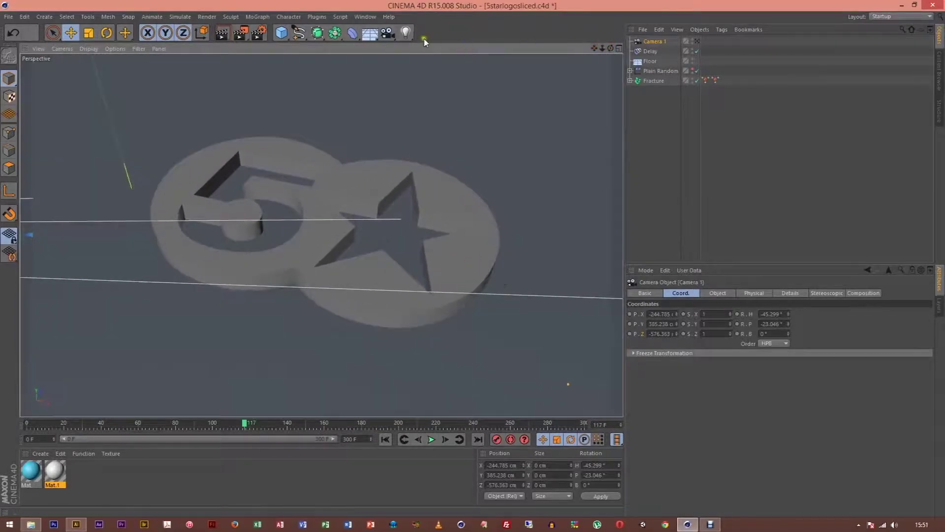
Step: Add a second camera from this view, look through it and name it Camera 3
{"action": "left_click", "coordinate": [388, 33]}
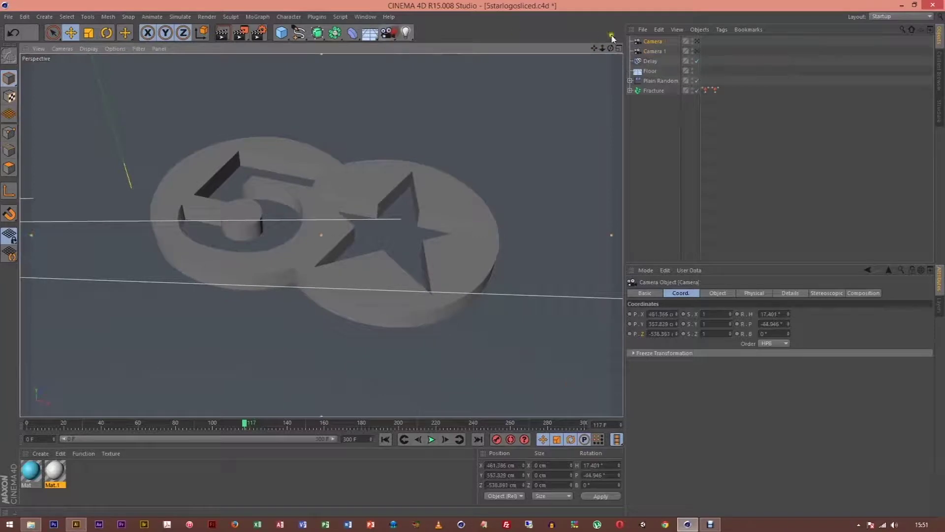
{"action": "left_click", "coordinate": [654, 44]}
{"action": "double_click", "coordinate": [654, 42]}
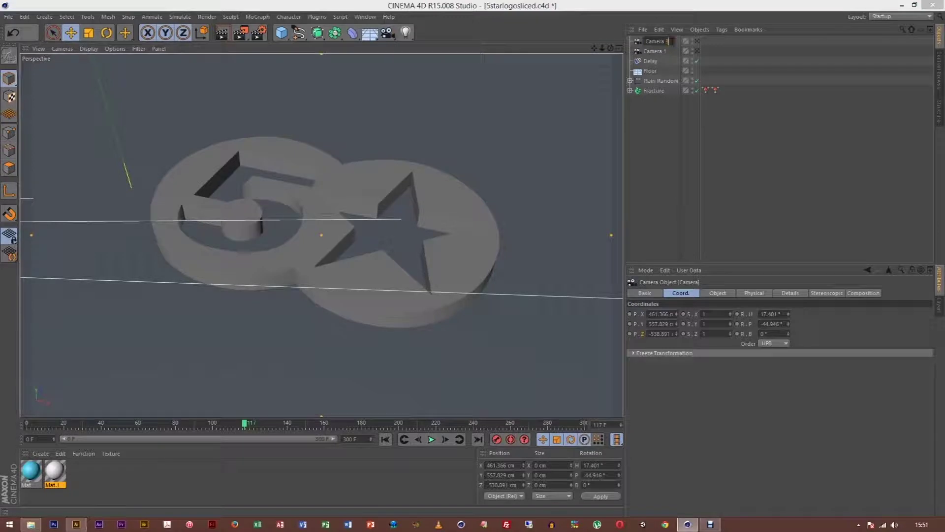
{"action": "type", "text": "3"}
{"action": "key", "text": "Return"}
Step: Place Camera 1 above Camera 3 in the object hierarchy and compare the views through both cameras
{"action": "left_click_drag", "start_coordinate": [663, 43], "coordinate": [657, 39]}
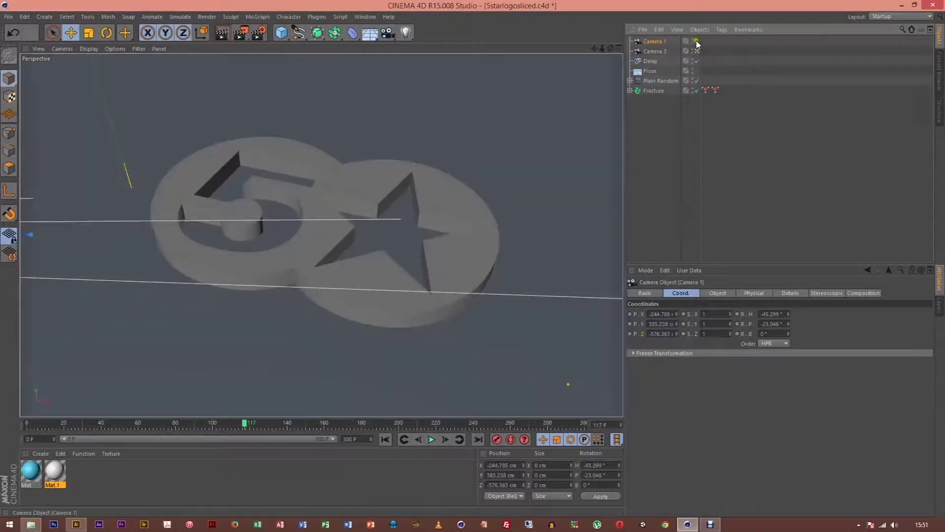
{"action": "left_click", "coordinate": [698, 51]}
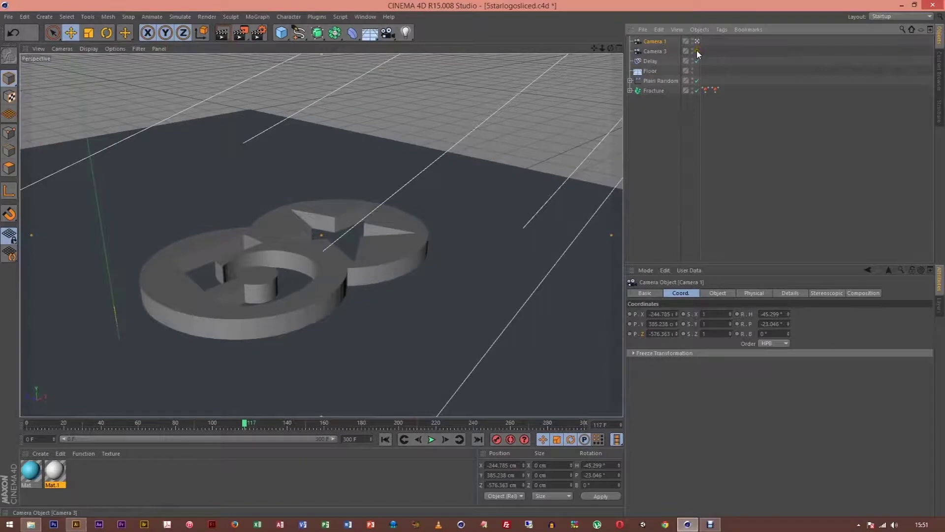
{"action": "left_click", "coordinate": [698, 51]}
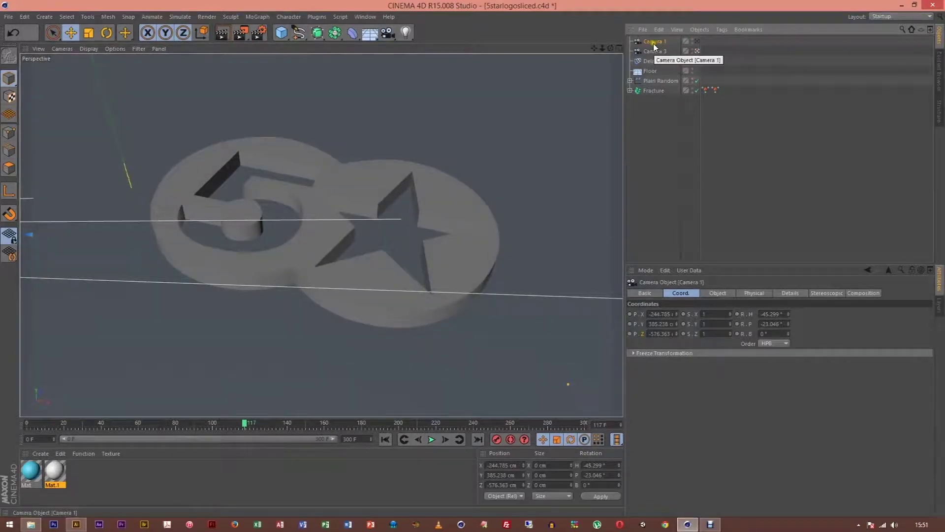
Step: Create a Camera Morph from Camera 1 and Camera 3
{"action": "left_click", "coordinate": [654, 51]}
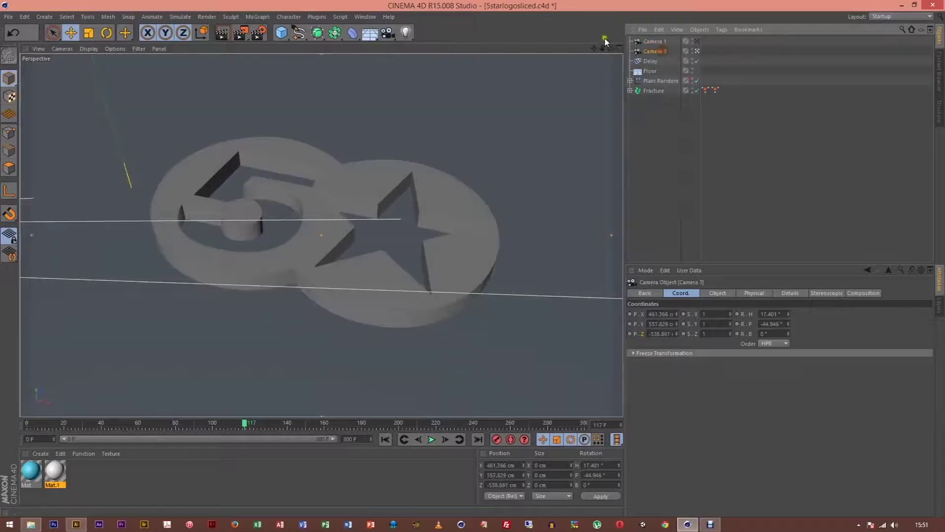
{"action": "left_click", "coordinate": [662, 42], "text": "ctrl"}
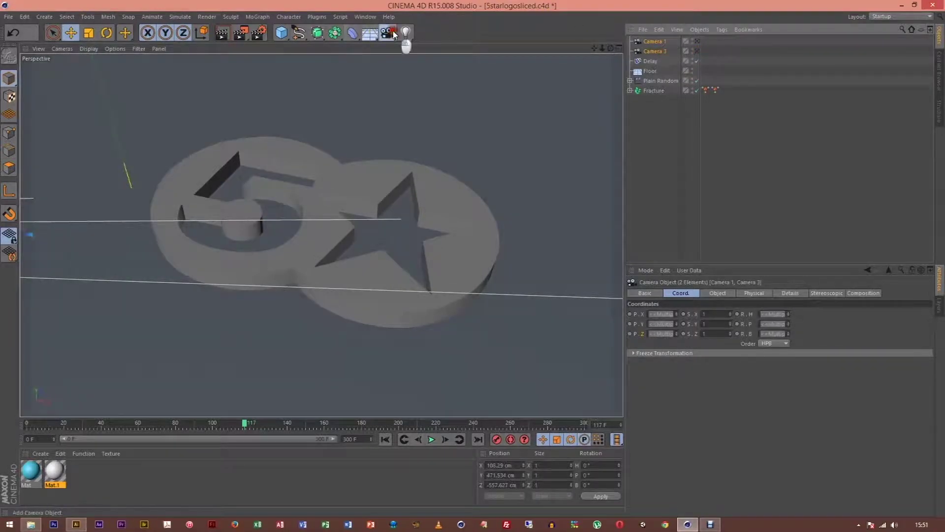
{"action": "left_click_drag", "start_coordinate": [388, 33], "coordinate": [422, 118]}
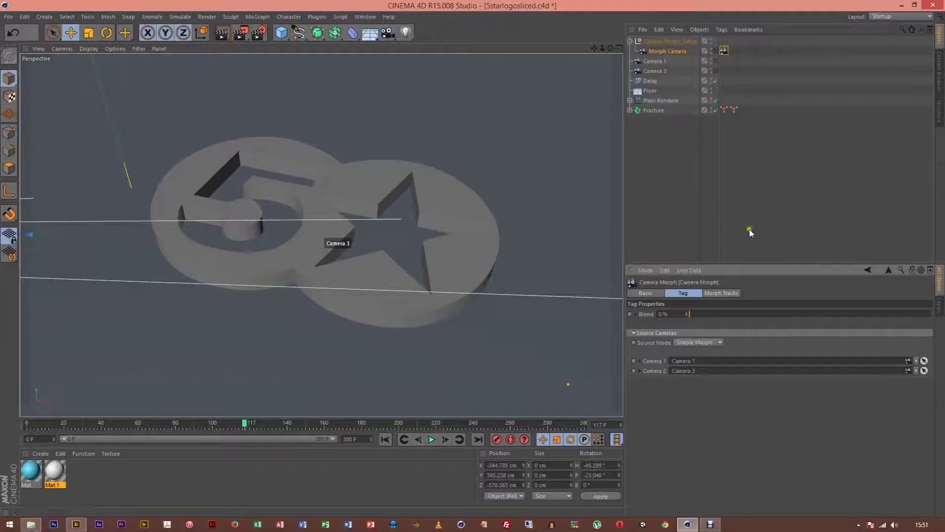
Step: Set the Camera Morph's source mode to Multi Morph and add Camera 1 and Camera 3 to its list
{"action": "left_click", "coordinate": [697, 342]}
{"action": "left_click", "coordinate": [696, 365]}
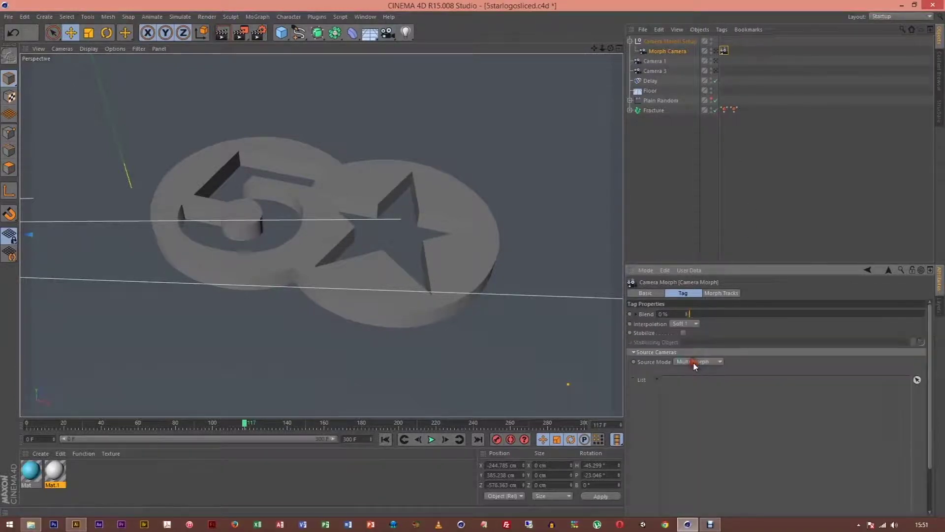
{"action": "left_click_drag", "start_coordinate": [655, 61], "coordinate": [698, 410]}
{"action": "left_click_drag", "start_coordinate": [653, 70], "coordinate": [698, 223]}
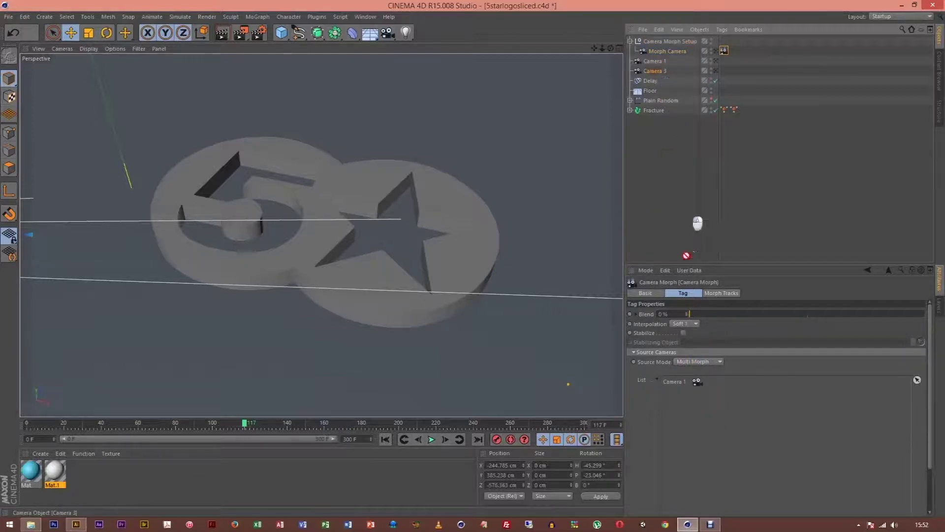
{"action": "left_click_drag", "start_coordinate": [704, 408], "coordinate": [704, 409]}
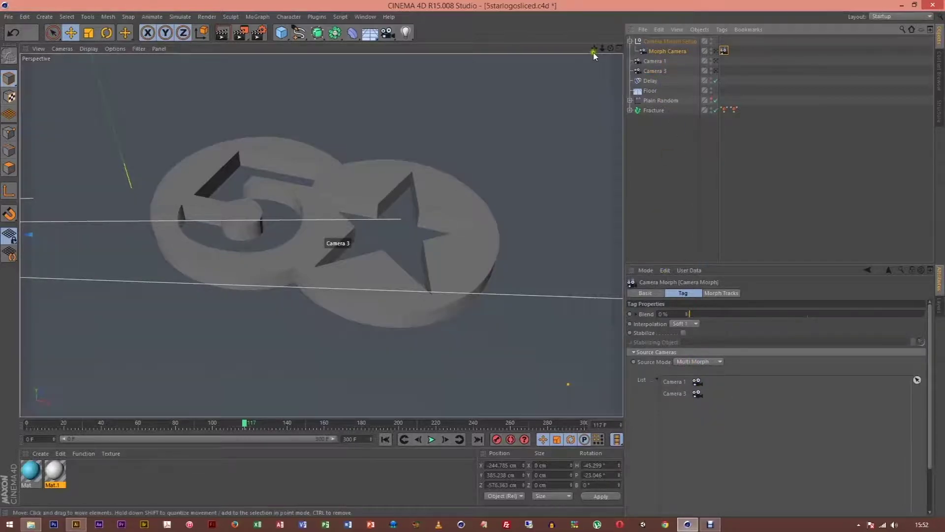
Step: Look through the Morph Camera and keyframe the Camera Morph's Blend at 0% on frame 0
{"action": "left_click", "coordinate": [717, 53]}
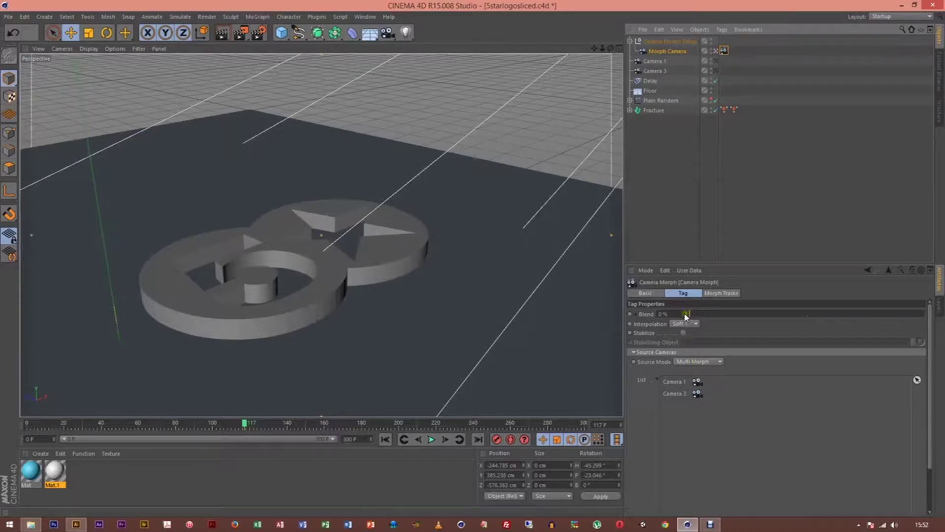
{"action": "mouse_move", "coordinate": [689, 314]}
{"action": "left_mouse_down"}
{"action": "mouse_move", "coordinate": [689, 305]}
{"action": "mouse_move", "coordinate": [689, 331]}
{"action": "mouse_move", "coordinate": [687, 317]}
{"action": "left_mouse_up"}
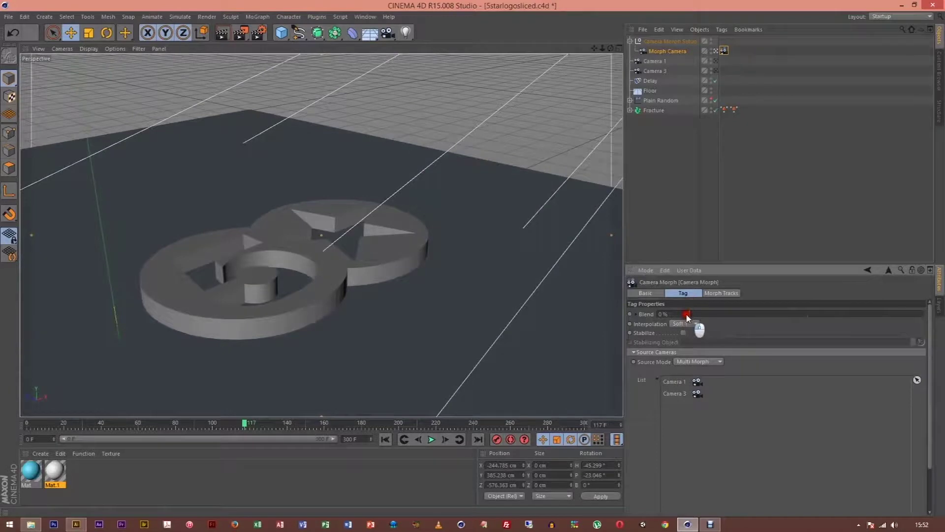
{"action": "left_click", "coordinate": [388, 440]}
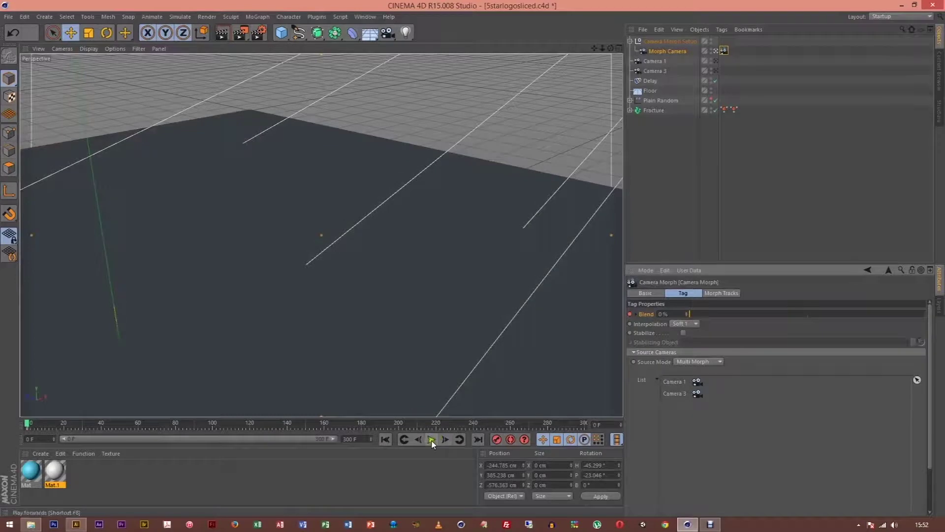
Step: Play the animation forward, stop at frame 130 and keyframe the Camera Morph's Blend at 100% there
{"action": "left_click", "coordinate": [432, 440]}
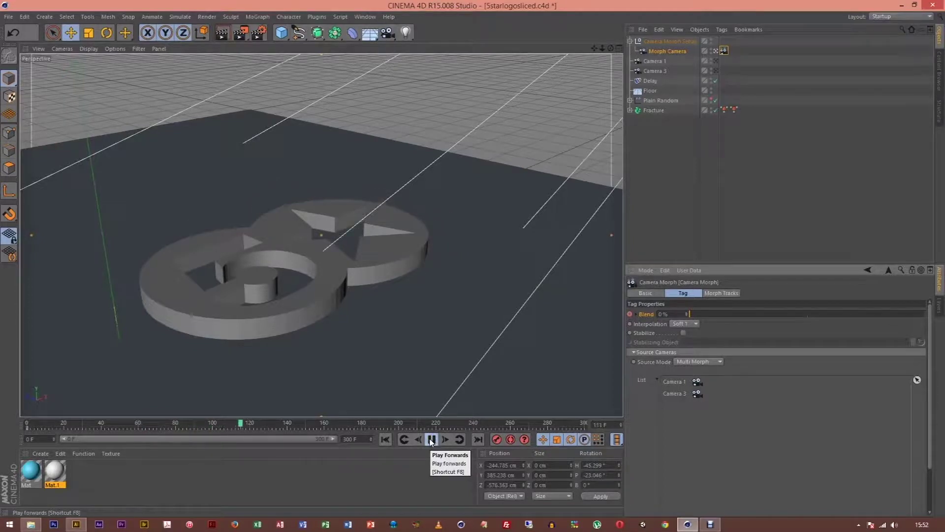
{"action": "left_click", "coordinate": [431, 439]}
{"action": "left_click", "coordinate": [432, 441]}
{"action": "left_click", "coordinate": [432, 441]}
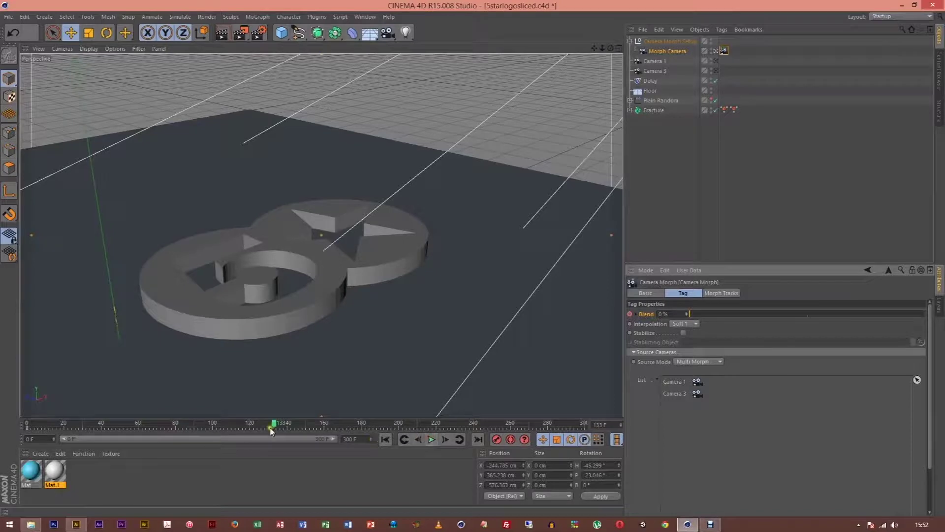
{"action": "left_click_drag", "start_coordinate": [274, 427], "coordinate": [271, 426]}
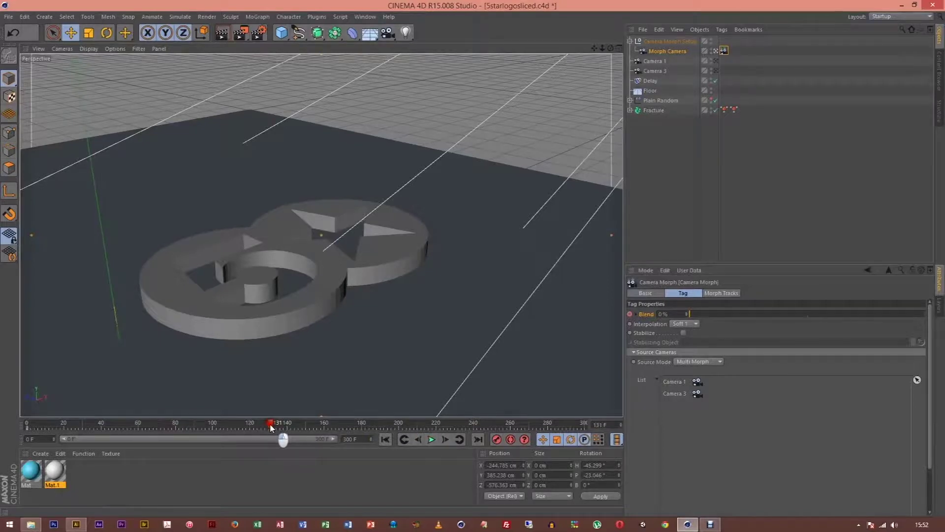
{"action": "left_click_drag", "start_coordinate": [678, 316], "coordinate": [445, 304]}
{"action": "type", "text": "100"}
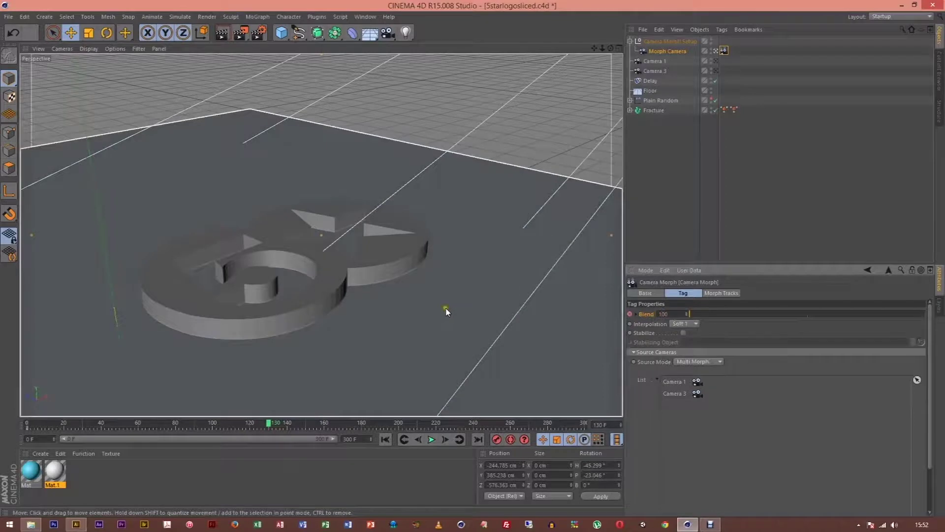
{"action": "key", "text": "Return"}
{"action": "left_click", "coordinate": [630, 314]}
Step: Return to frame 0 and hide Camera Morph Setup, Camera 1 and Camera 3 in the viewport
{"action": "left_click", "coordinate": [385, 439]}
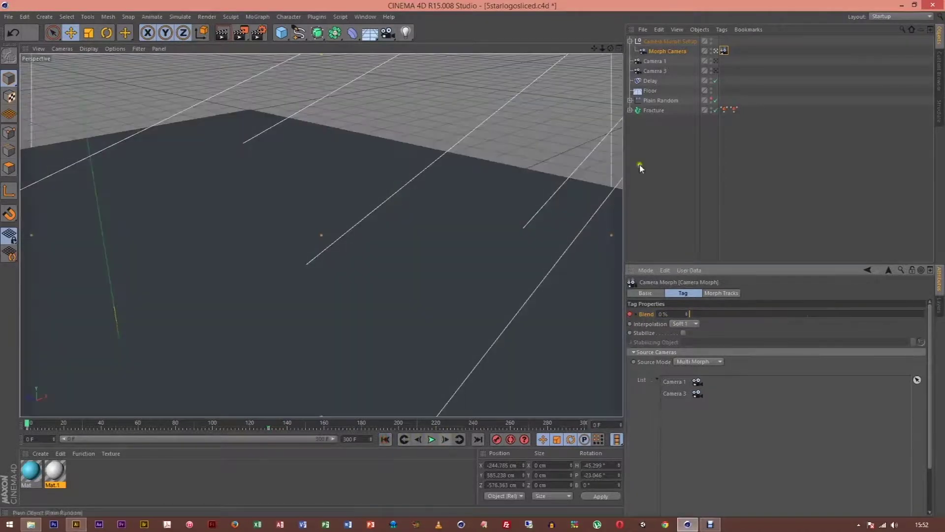
{"action": "left_click", "coordinate": [711, 40]}
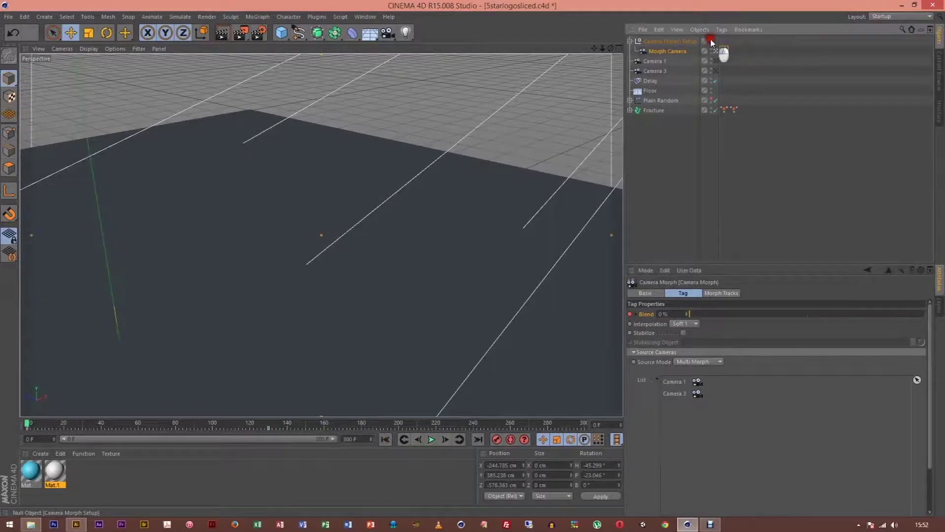
{"action": "left_click", "coordinate": [711, 58]}
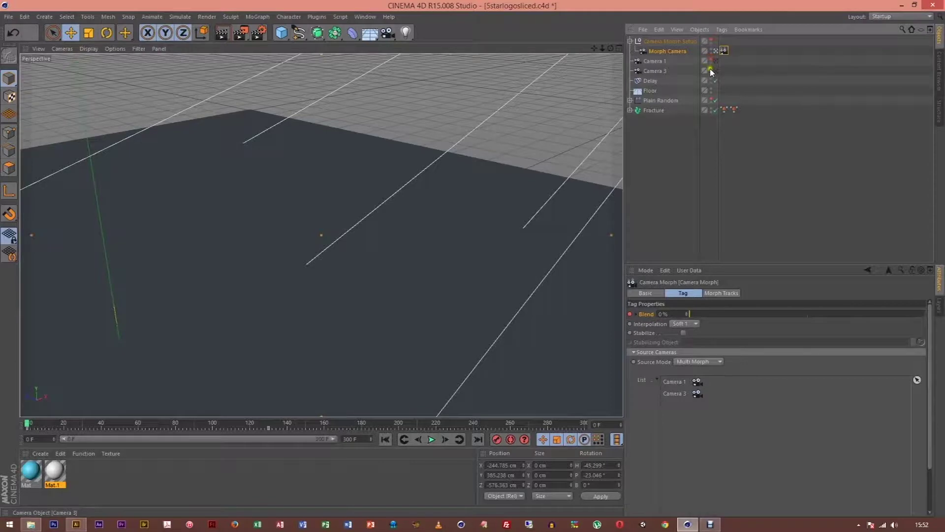
{"action": "left_click", "coordinate": [712, 69]}
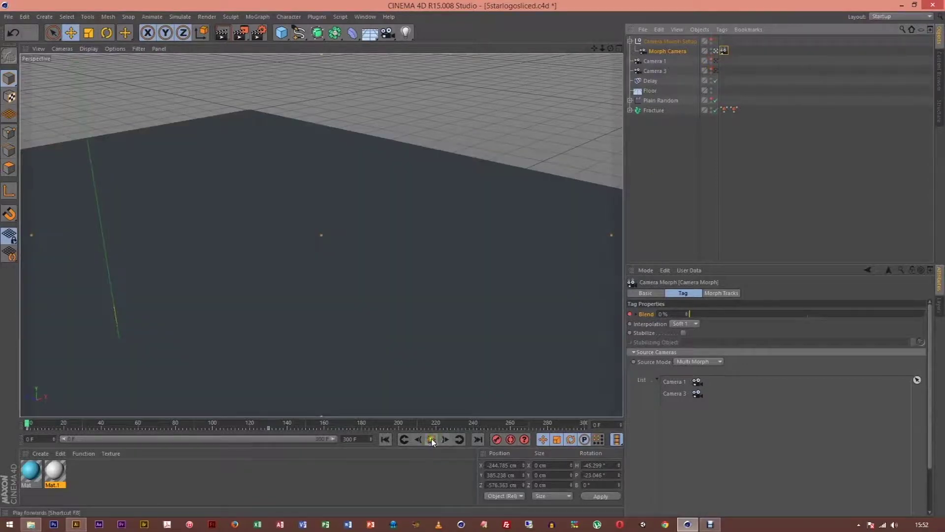
Step: Play the logo animation through the Morph Camera past frame 130, stop it and return to the start
{"action": "left_click", "coordinate": [431, 440]}
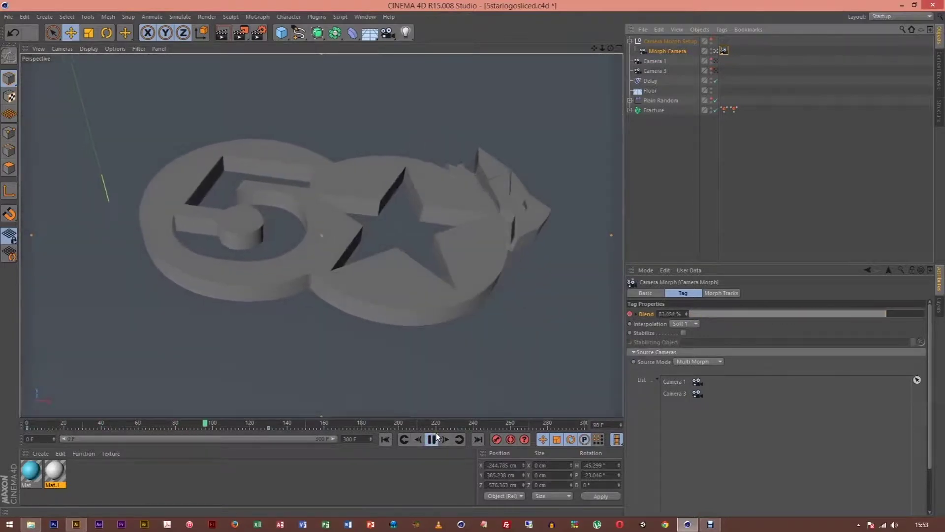
{"action": "left_click", "coordinate": [433, 440]}
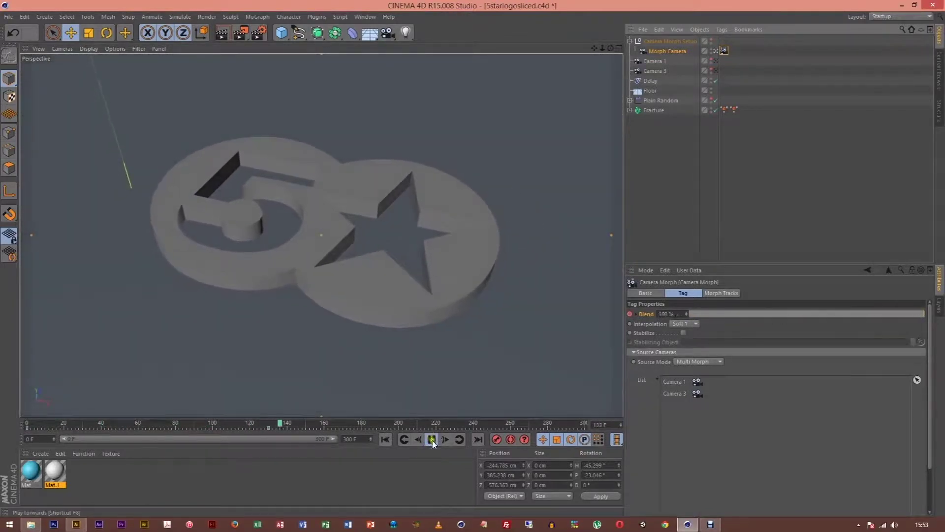
{"action": "left_click", "coordinate": [386, 441]}
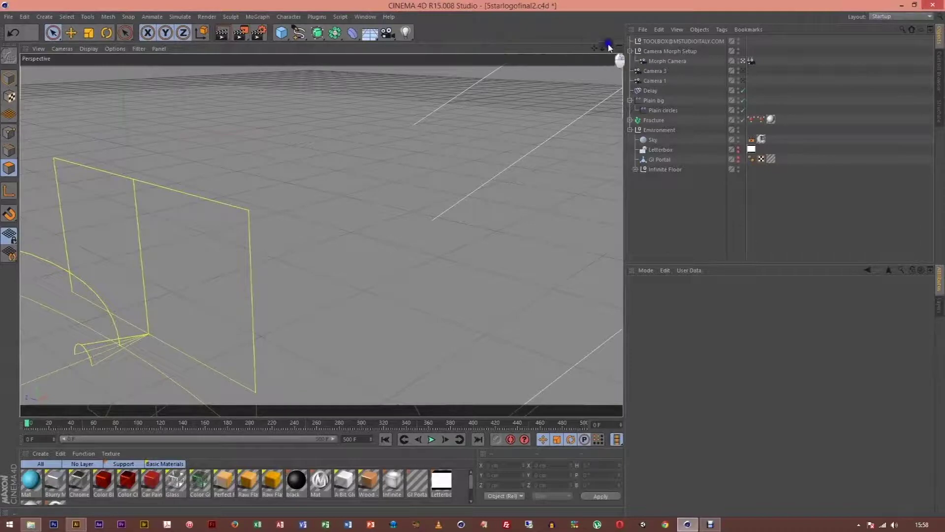
Step: Examine the lighting toolbox null and the materials supplied in the finished 5starlogofinal2.c4d scene
{"action": "left_click_drag", "start_coordinate": [607, 50], "coordinate": [473, 260]}
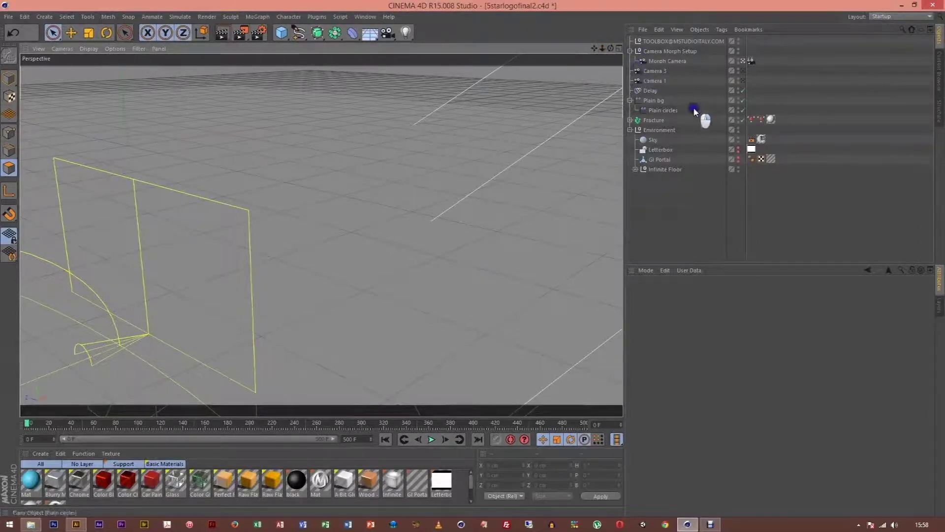
{"action": "left_click", "coordinate": [670, 43]}
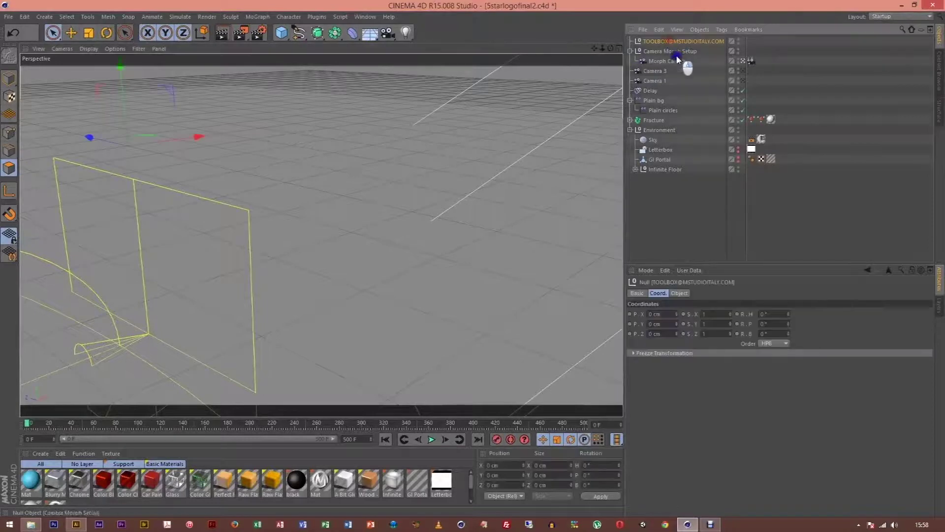
{"action": "left_click", "coordinate": [701, 191]}
{"action": "left_click", "coordinate": [709, 43]}
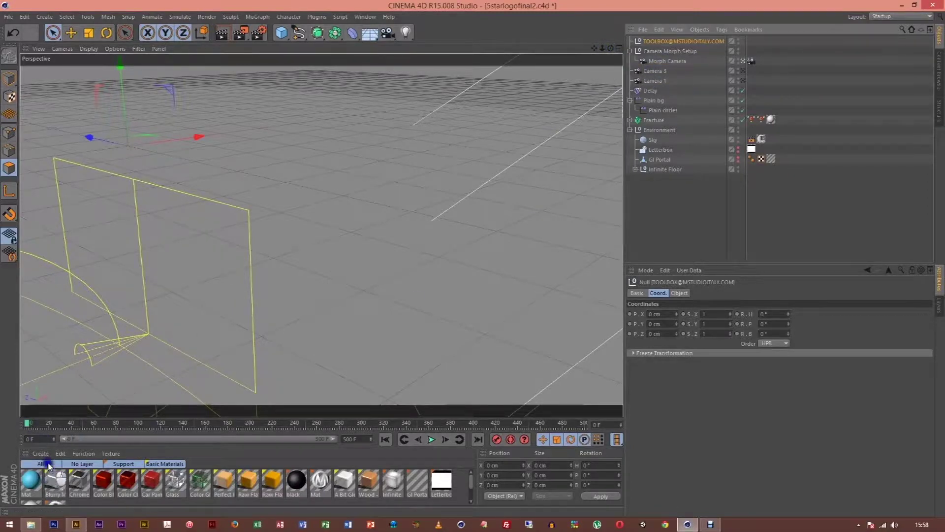
{"action": "left_click_drag", "start_coordinate": [253, 481], "coordinate": [771, 120]}
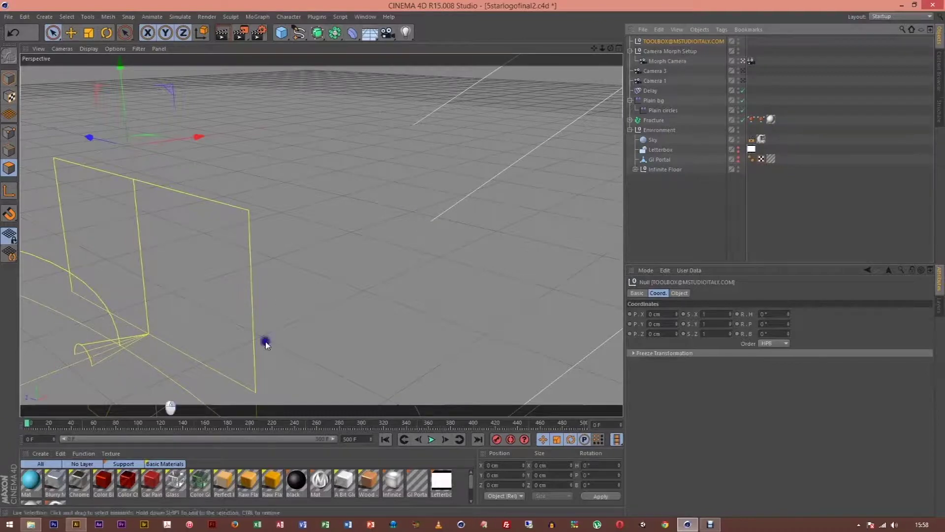
Step: Expand the Infinite Floor group and inspect the XPresso tags on its Don't Touch Me! null
{"action": "left_click", "coordinate": [633, 170]}
{"action": "left_click", "coordinate": [633, 170]}
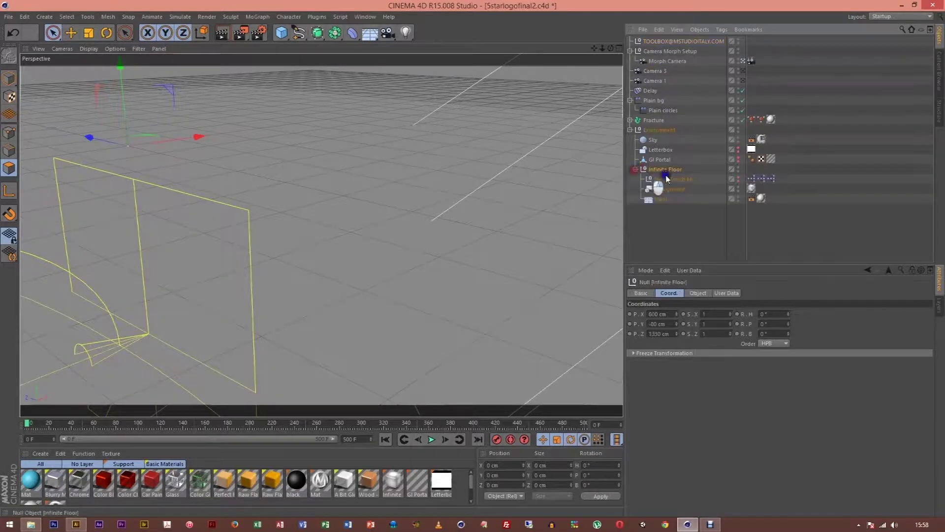
{"action": "left_click", "coordinate": [752, 179]}
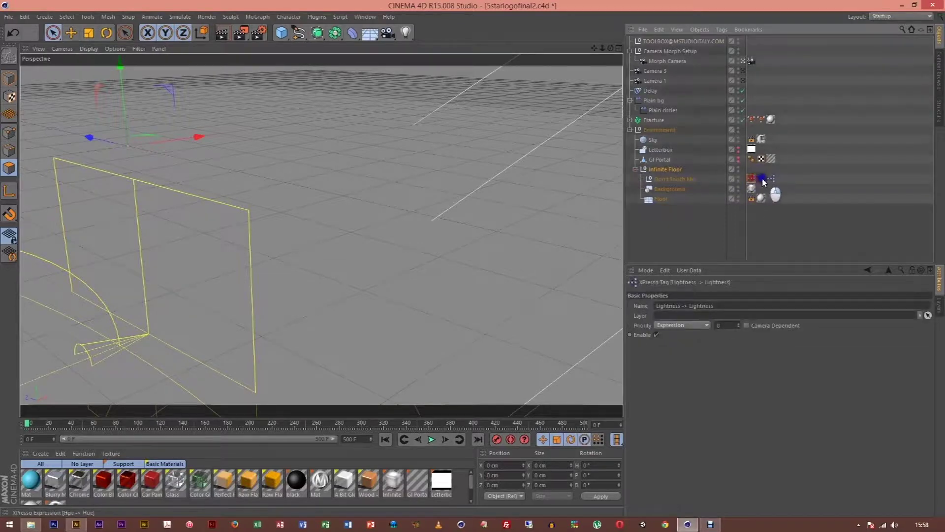
{"action": "left_click", "coordinate": [761, 222]}
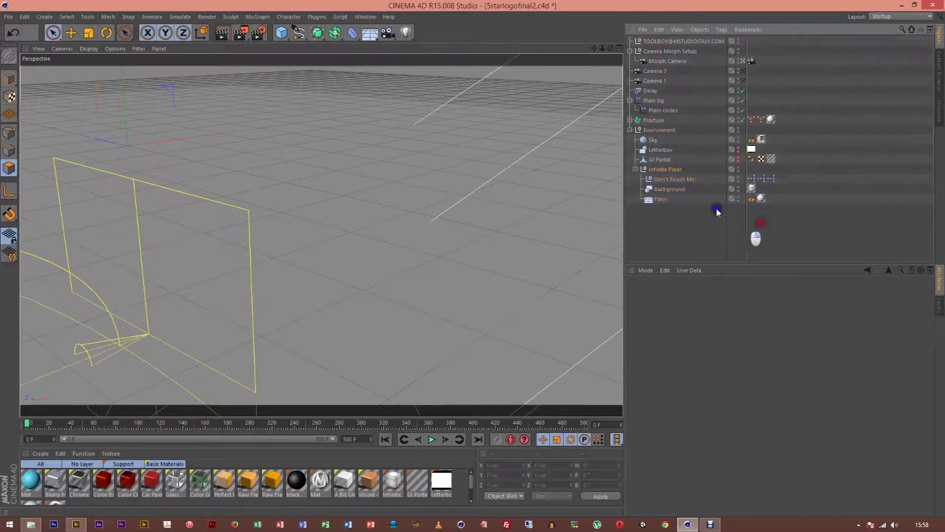
{"action": "left_click", "coordinate": [753, 179]}
{"action": "left_click", "coordinate": [771, 179]}
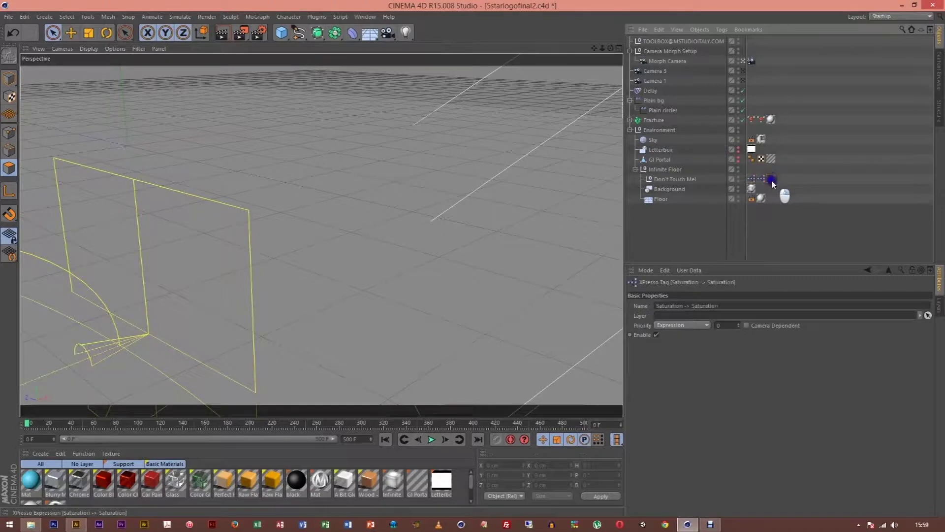
{"action": "left_click", "coordinate": [688, 217]}
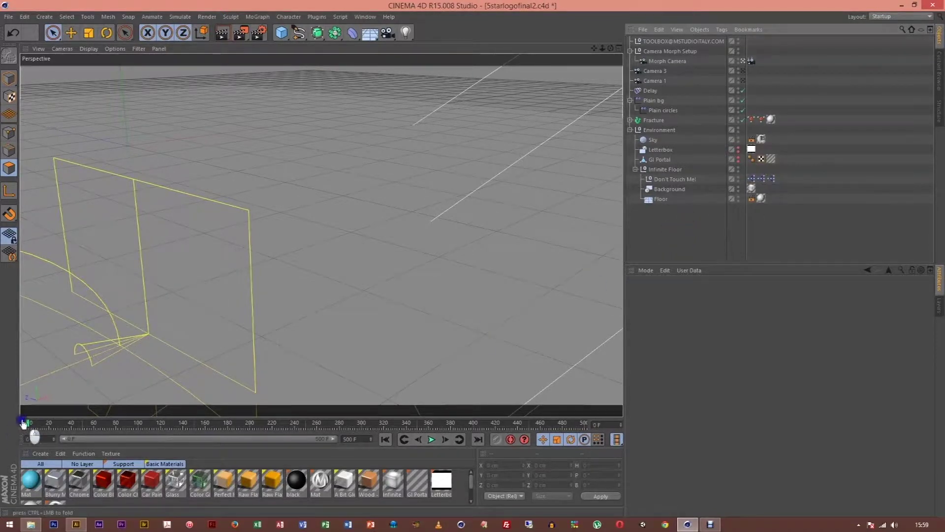
Step: At frame 7, expand the Fracture hierarchy to browse its pieces and hide the Environment group in the viewport
{"action": "mouse_move", "coordinate": [27, 425]}
{"action": "left_mouse_down"}
{"action": "mouse_move", "coordinate": [59, 423]}
{"action": "mouse_move", "coordinate": [57, 434]}
{"action": "mouse_move", "coordinate": [34, 425]}
{"action": "left_mouse_up"}
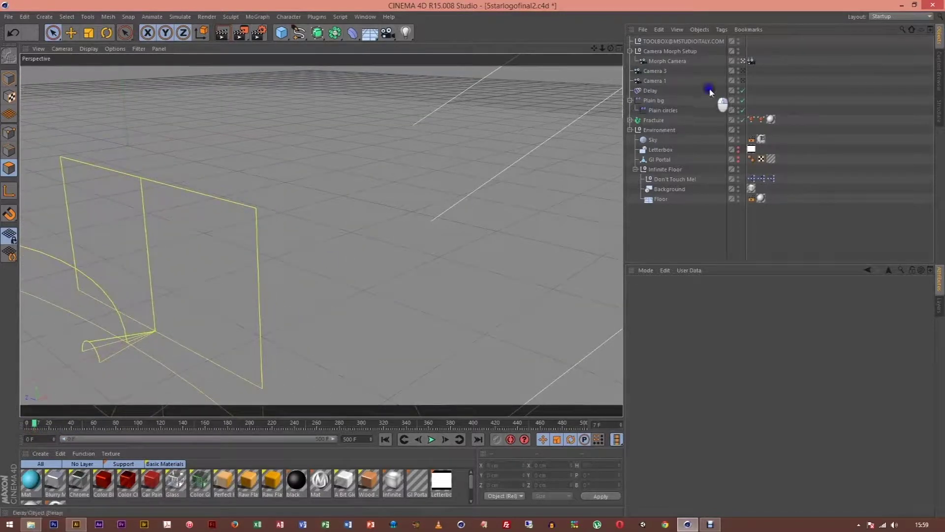
{"action": "left_click", "coordinate": [631, 130]}
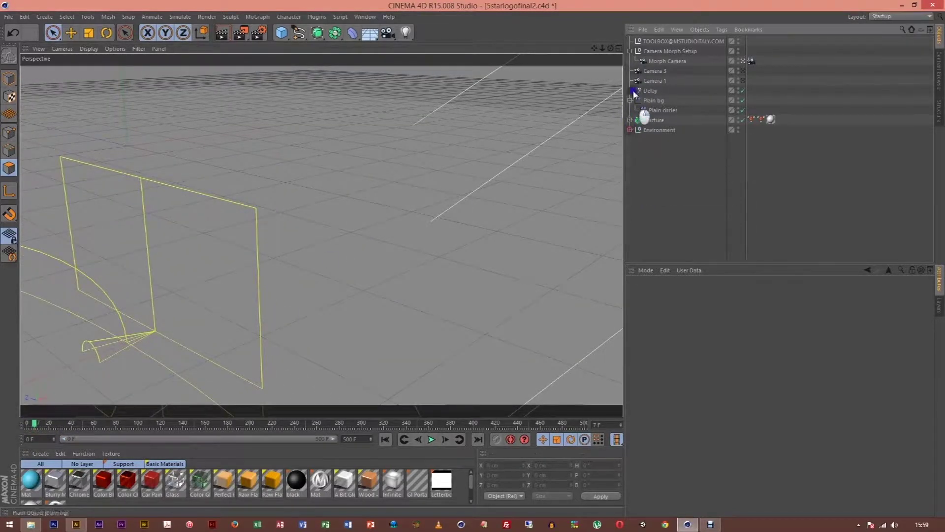
{"action": "left_click", "coordinate": [630, 51]}
{"action": "left_click", "coordinate": [631, 91]}
{"action": "left_click", "coordinate": [630, 101]}
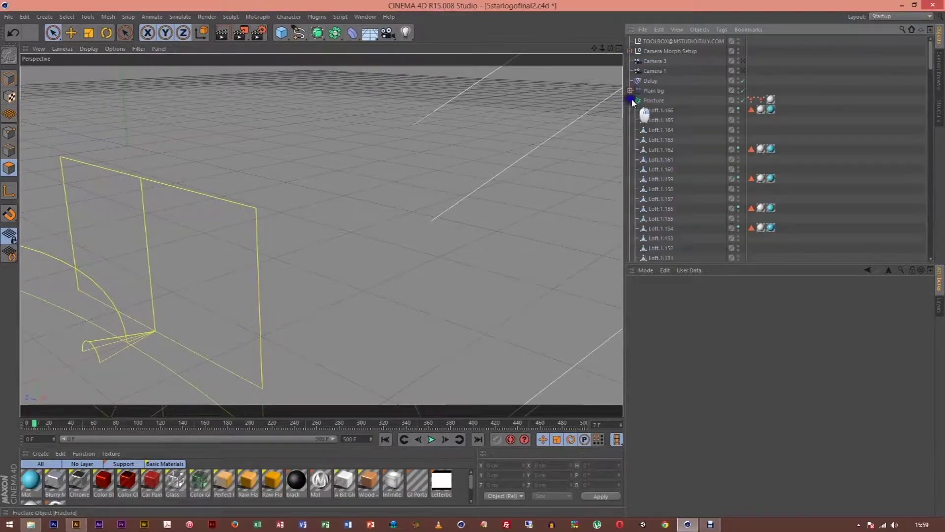
{"action": "left_click_drag", "start_coordinate": [929, 56], "coordinate": [939, 268]}
{"action": "left_click", "coordinate": [737, 254]}
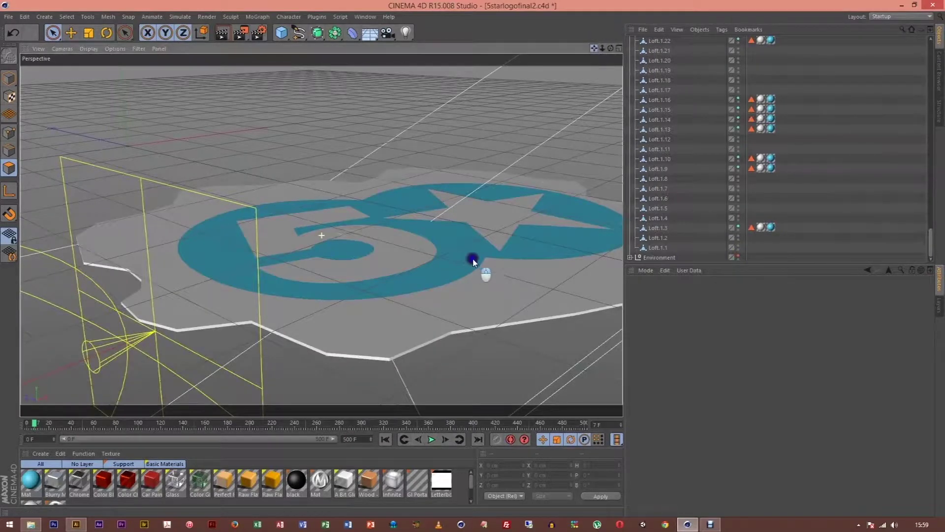
{"action": "left_click_drag", "start_coordinate": [933, 238], "coordinate": [932, 47]}
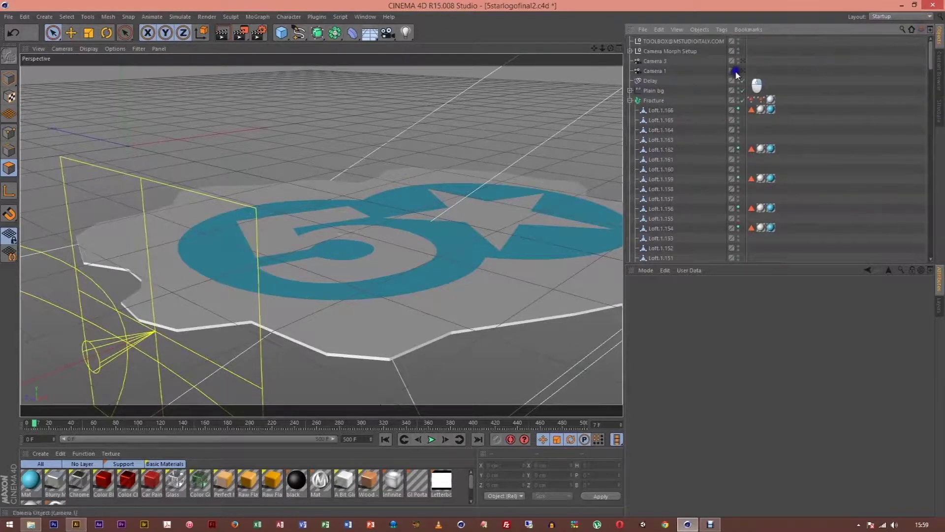
Step: Leave the Morph Camera view and select individual Loft pieces in the Fracture, ending with Loft.1.159
{"action": "left_click", "coordinate": [630, 50]}
{"action": "left_click", "coordinate": [743, 61]}
{"action": "left_click", "coordinate": [631, 50]}
{"action": "left_click", "coordinate": [660, 110]}
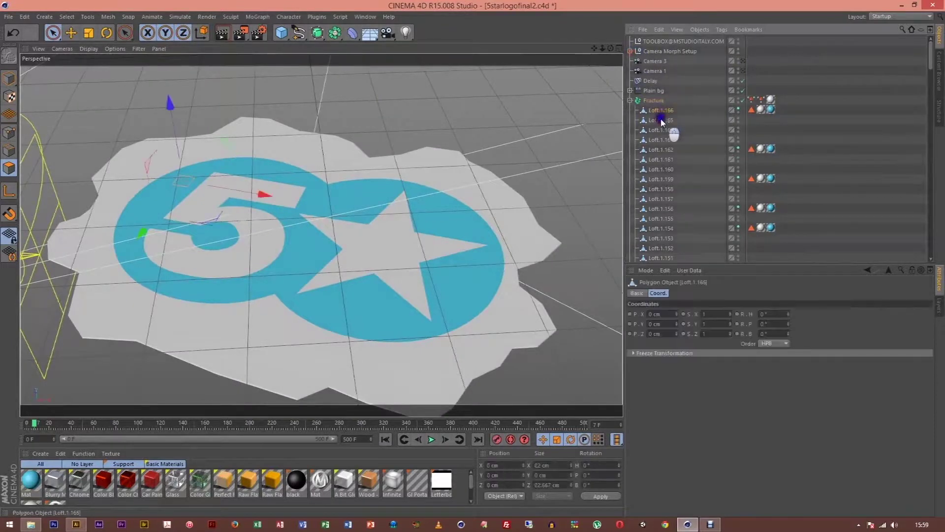
{"action": "left_click", "coordinate": [660, 140]}
{"action": "left_click", "coordinate": [661, 179]}
Step: Maximize the Top view and locate pieces Loft.1.162 and Loft.1.159 in it by selecting each in turn
{"action": "left_click", "coordinate": [620, 50]}
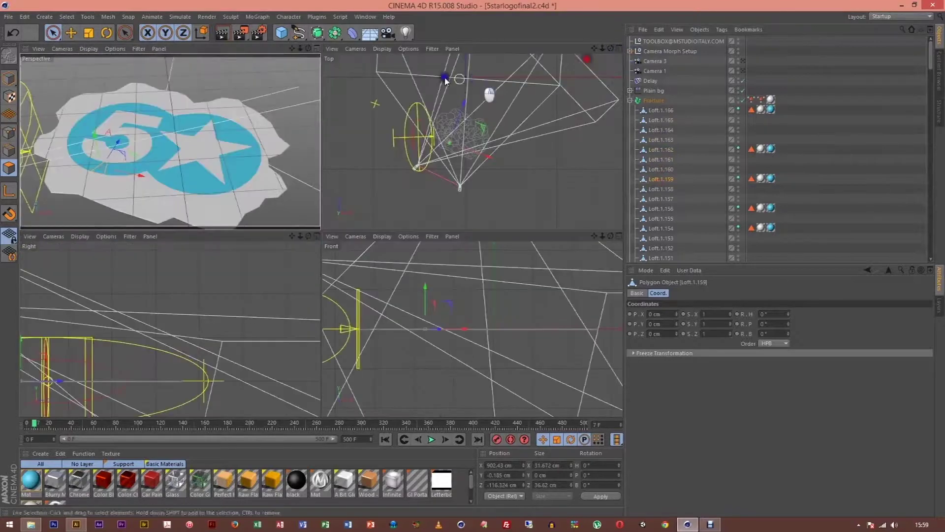
{"action": "left_click", "coordinate": [620, 50]}
{"action": "left_click_drag", "start_coordinate": [603, 49], "coordinate": [527, 271]}
{"action": "left_click", "coordinate": [667, 151]}
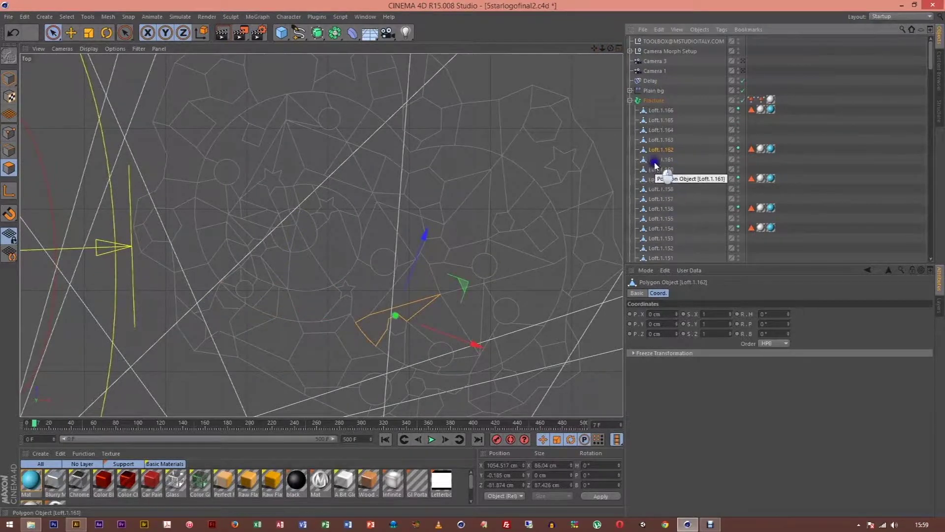
{"action": "left_click", "coordinate": [659, 179]}
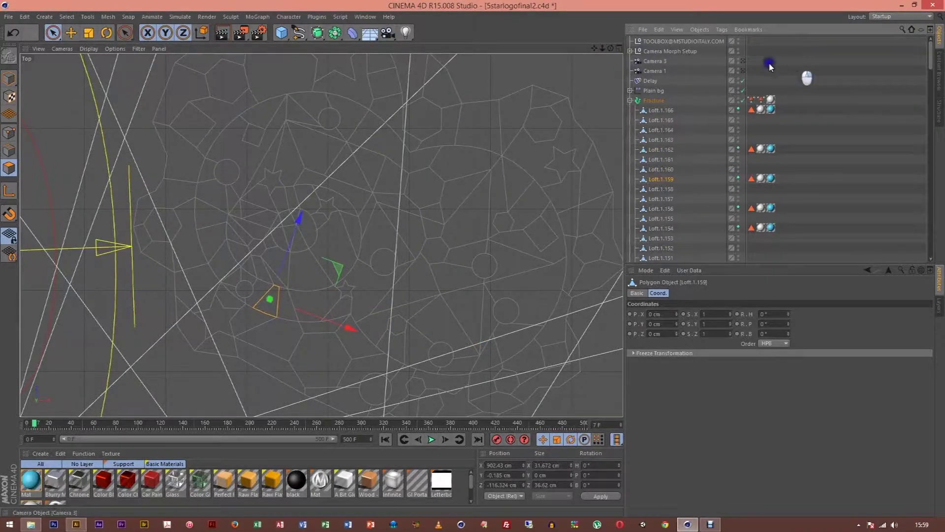
Step: Inspect the Fracture's Mat.1 texture tag and the Set Selection command for storing a piece's polygon selection
{"action": "left_click", "coordinate": [772, 100]}
{"action": "left_click", "coordinate": [620, 49]}
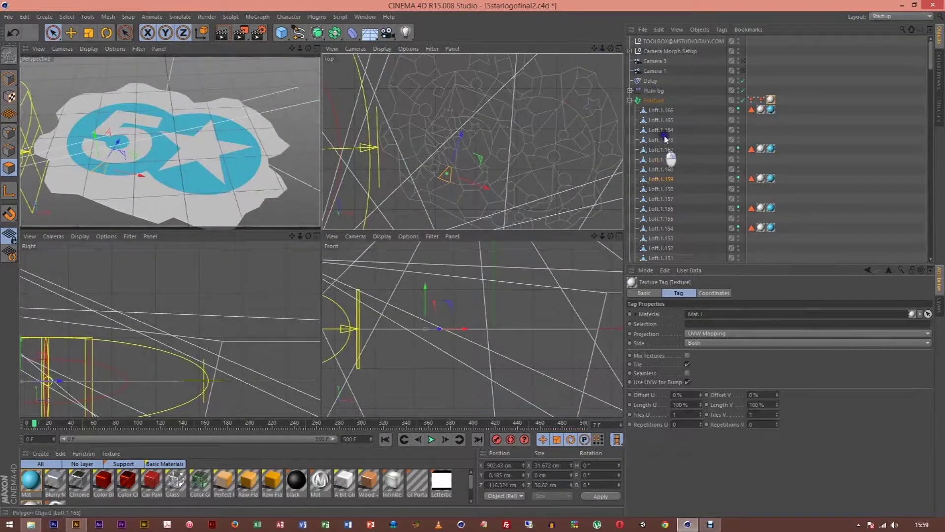
{"action": "left_click", "coordinate": [620, 48]}
{"action": "left_click_drag", "start_coordinate": [764, 111], "coordinate": [237, 290]}
{"action": "left_click_drag", "start_coordinate": [225, 202], "coordinate": [326, 110]}
{"action": "left_click_drag", "start_coordinate": [504, 180], "coordinate": [776, 110]}
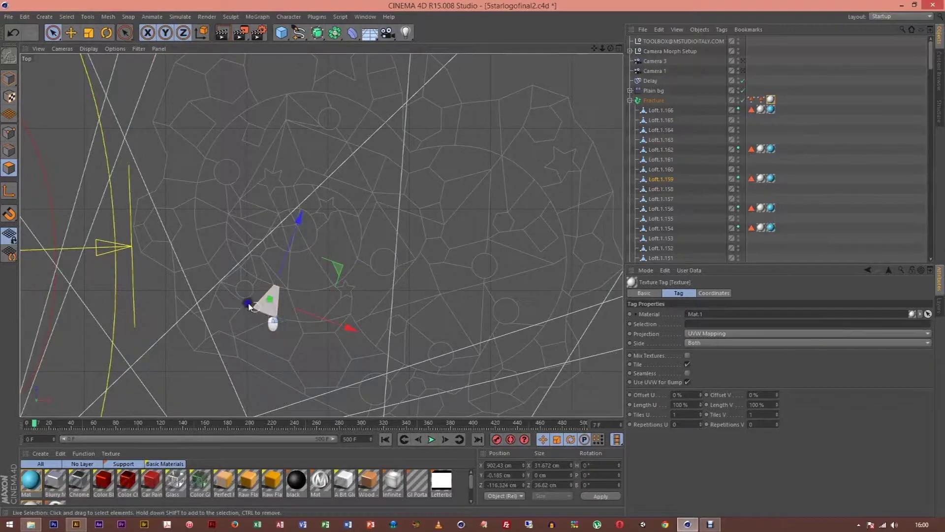
{"action": "left_click", "coordinate": [65, 16]}
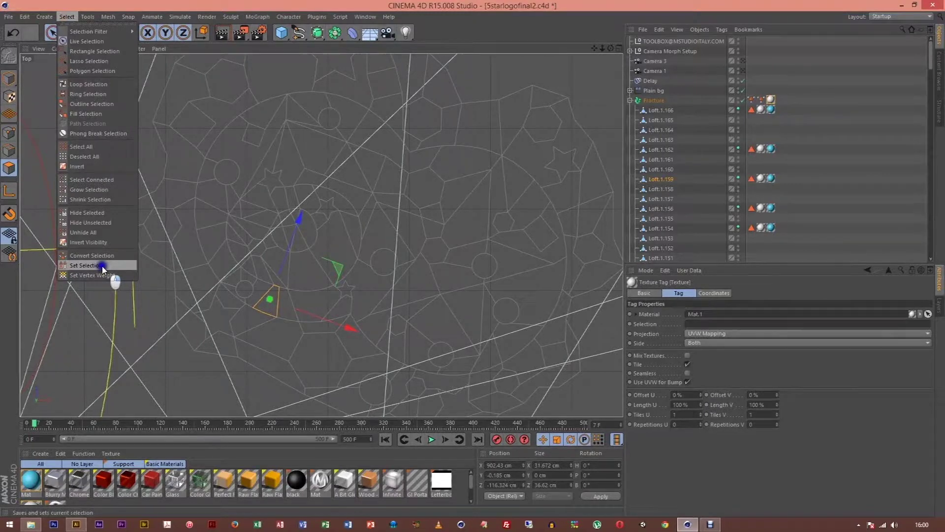
{"action": "left_click", "coordinate": [67, 18]}
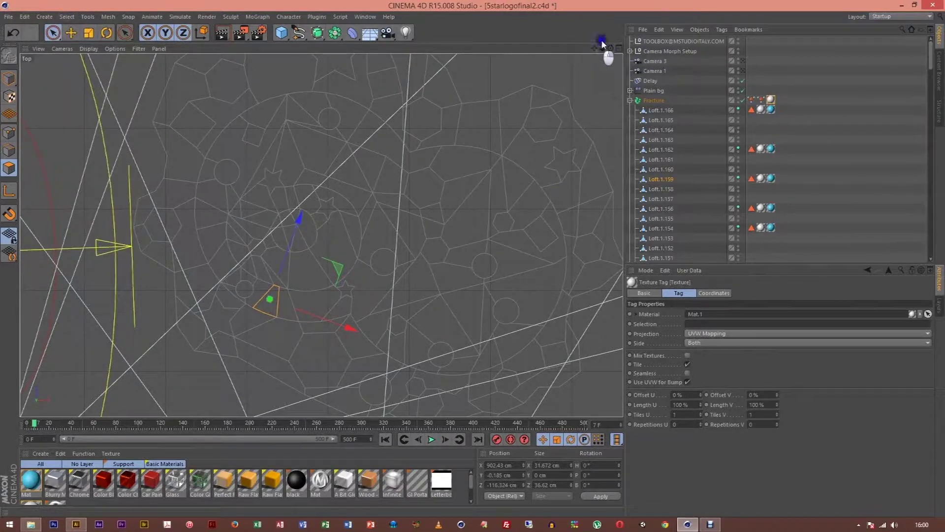
Step: Return to the maximized Perspective view, collapse the Fracture and show the Environment group in the viewport
{"action": "left_click", "coordinate": [619, 48]}
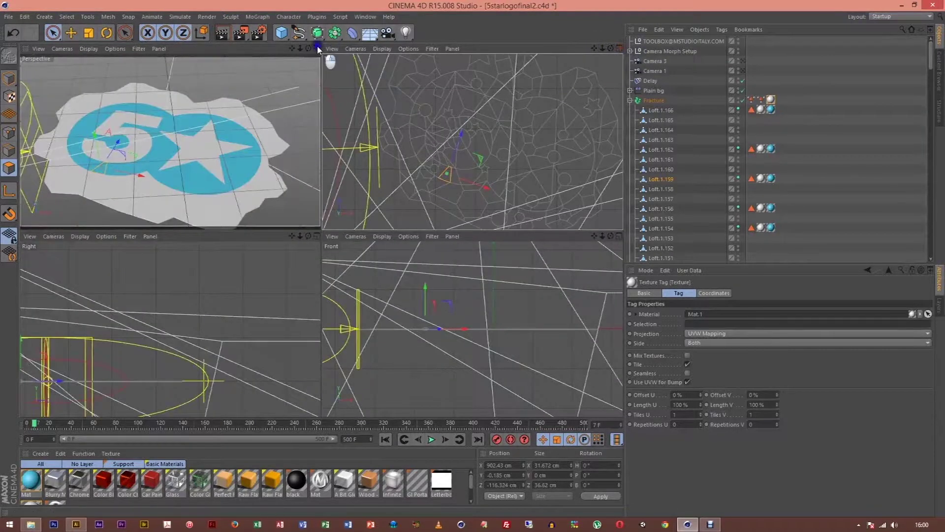
{"action": "left_click", "coordinate": [317, 48]}
{"action": "left_click", "coordinate": [630, 100]}
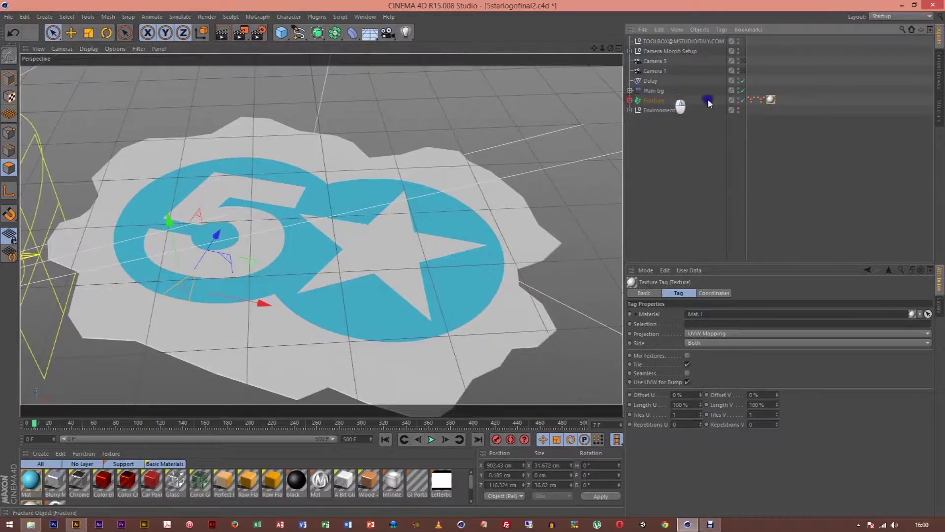
{"action": "left_click", "coordinate": [739, 100]}
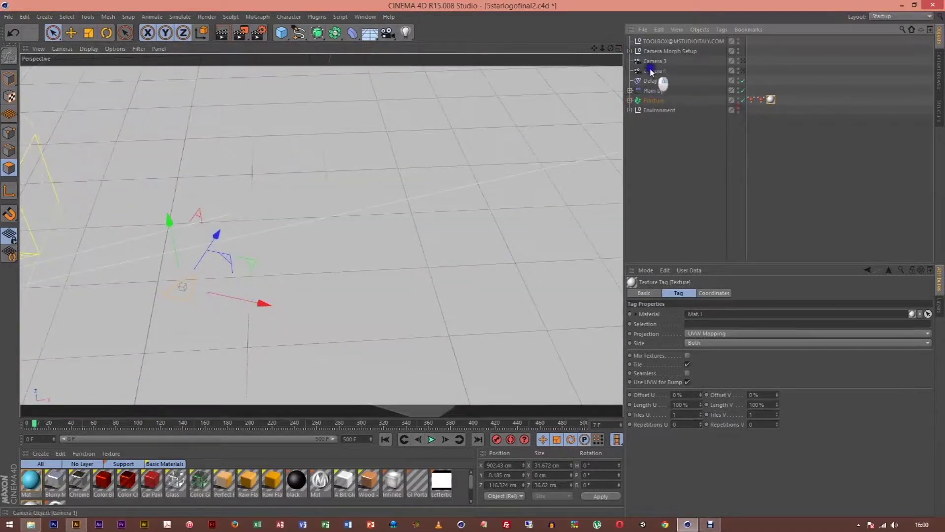
Step: Look through the Morph Camera and move the timeline to frame 148
{"action": "left_click", "coordinate": [630, 51]}
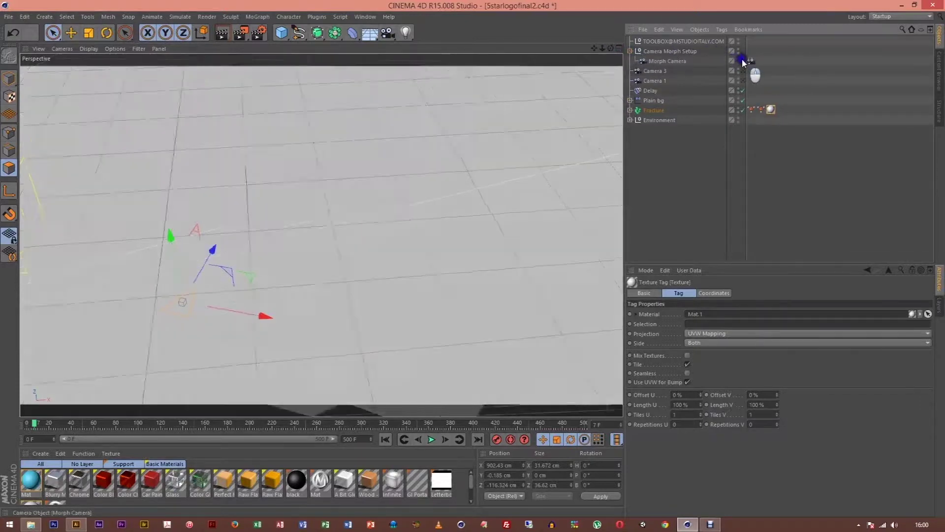
{"action": "left_click", "coordinate": [743, 61]}
{"action": "left_click_drag", "start_coordinate": [41, 418], "coordinate": [193, 428]}
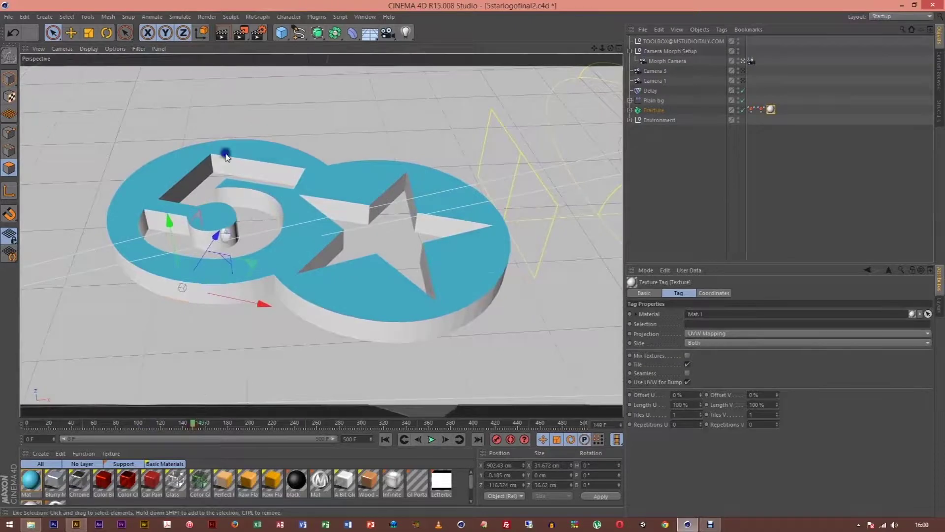
Step: Review the output page of the render settings, close it and render the active Perspective view
{"action": "left_click", "coordinate": [207, 17]}
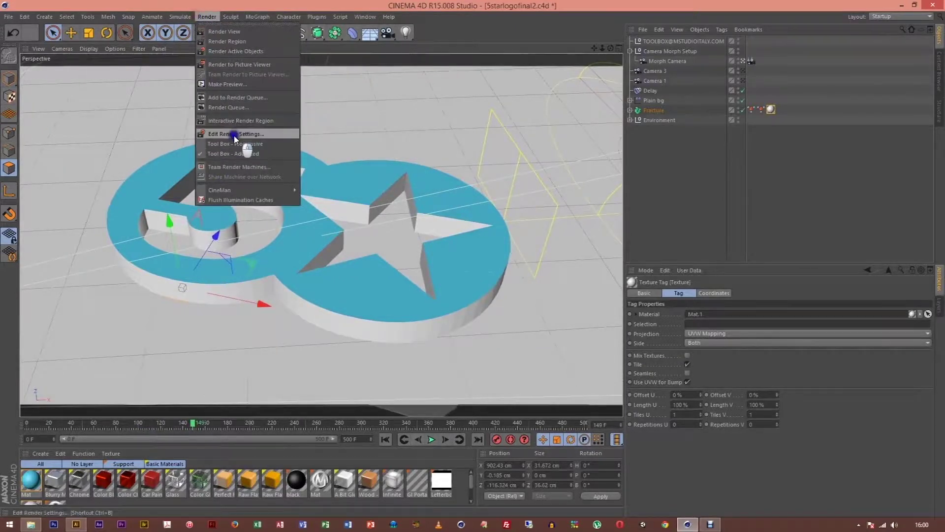
{"action": "left_click", "coordinate": [238, 133]}
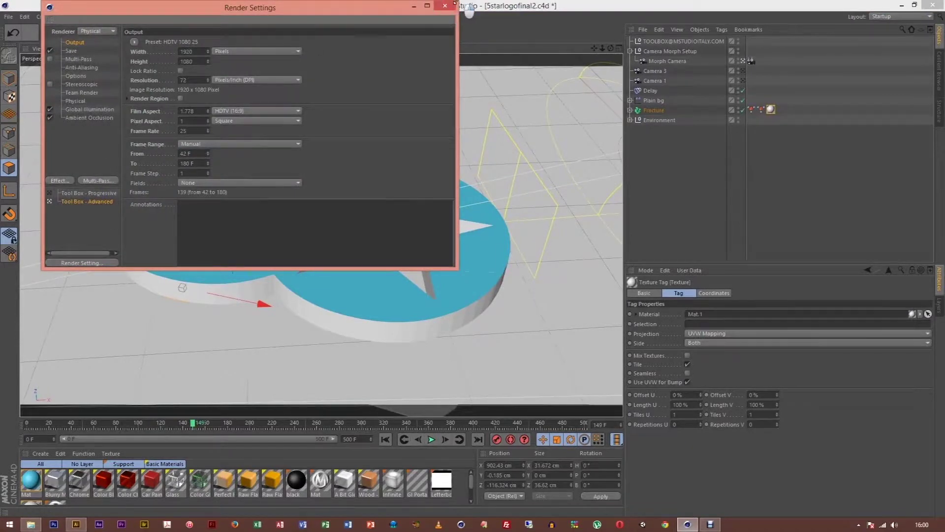
{"action": "left_click", "coordinate": [454, 4]}
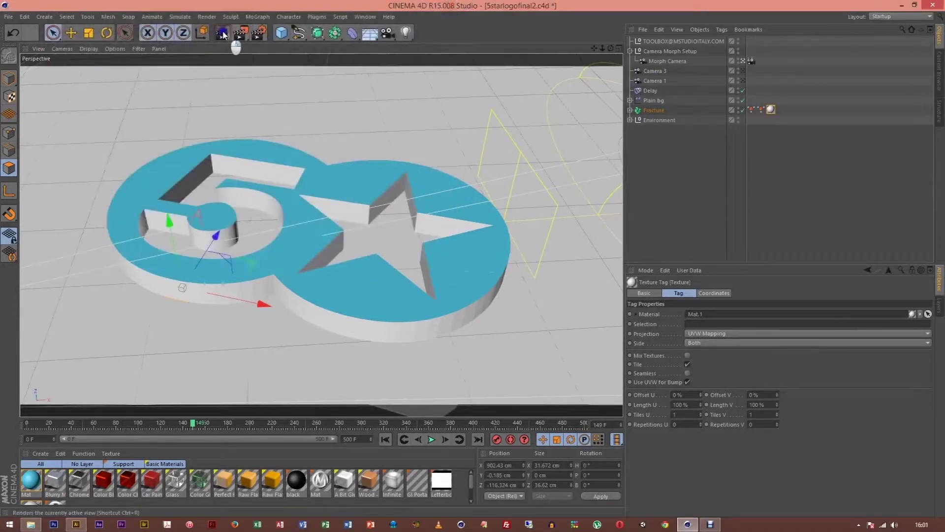
{"action": "left_click", "coordinate": [223, 34]}
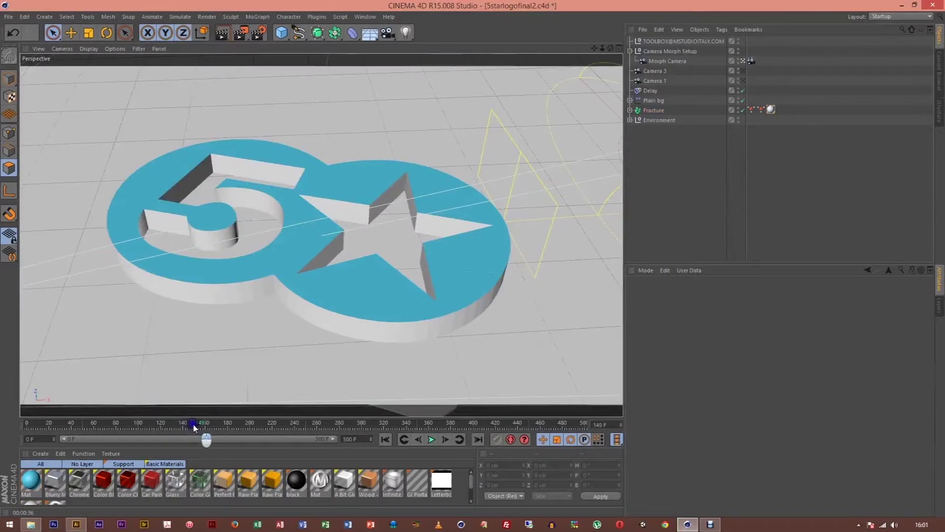
Step: Move the timeline to frame 73 and test-render a rectangular region over the middle of the logo
{"action": "left_click_drag", "start_coordinate": [194, 430], "coordinate": [107, 446]}
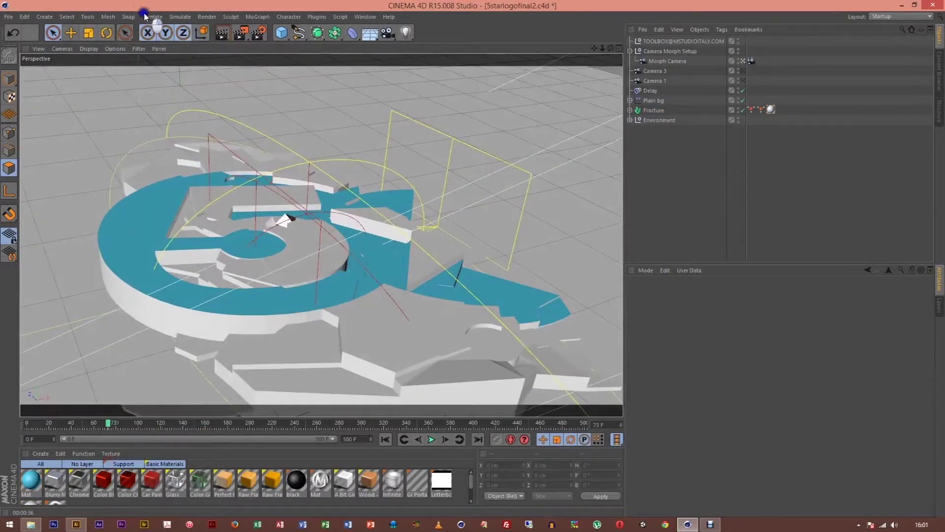
{"action": "left_click", "coordinate": [207, 16]}
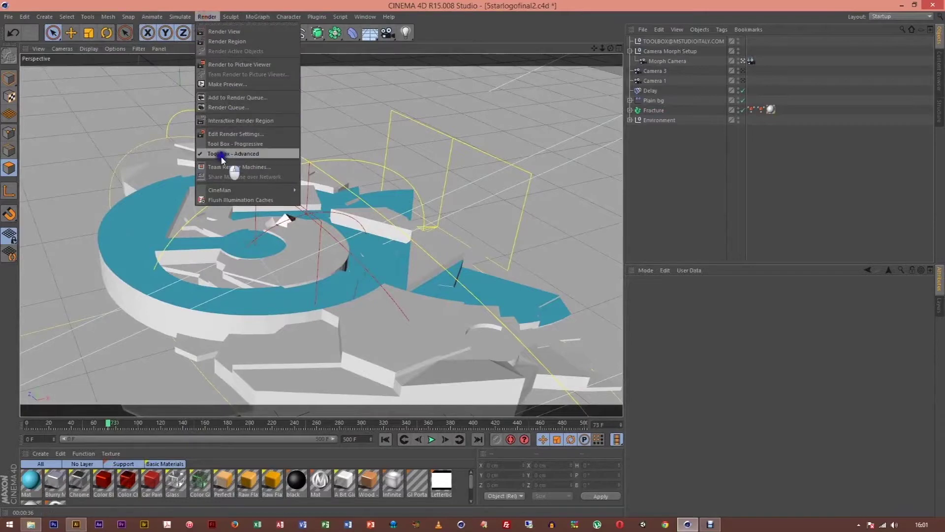
{"action": "left_click", "coordinate": [227, 42]}
{"action": "left_click_drag", "start_coordinate": [165, 176], "coordinate": [467, 334]}
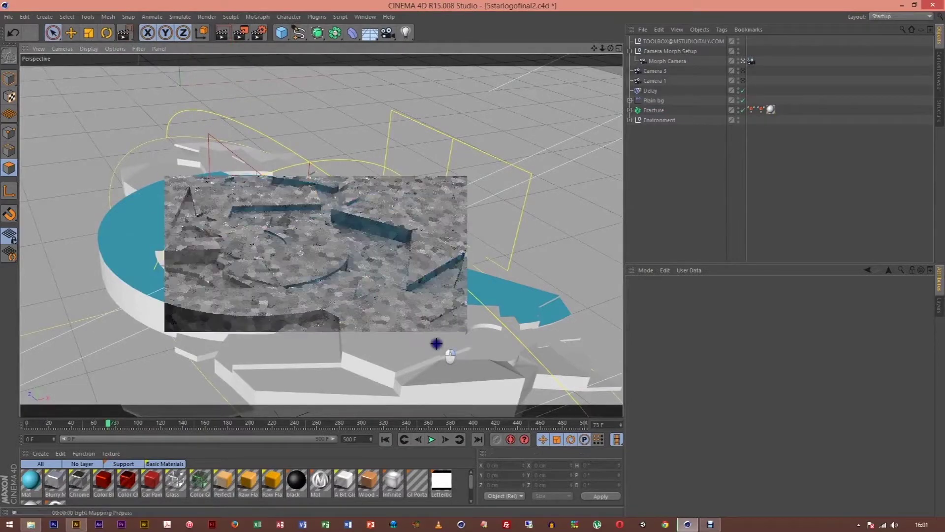